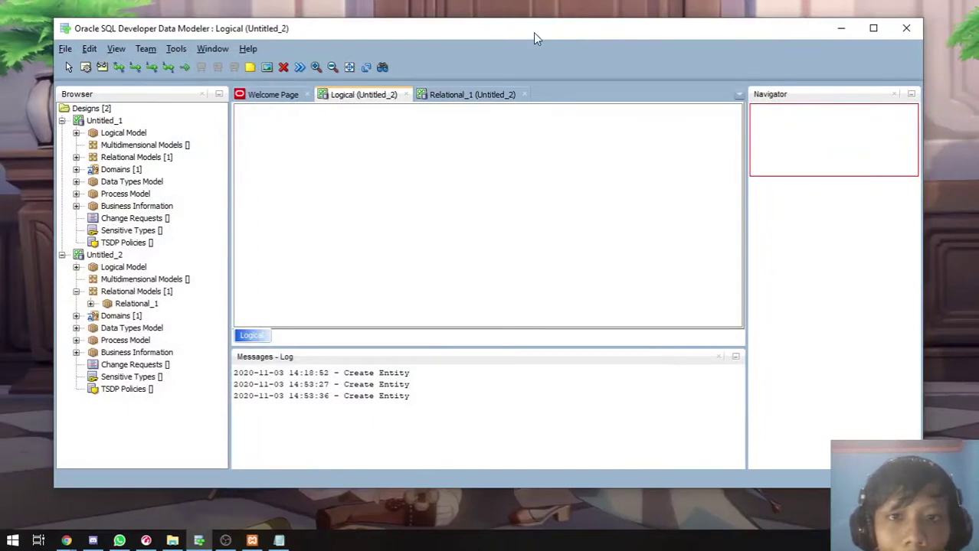
drag(536, 39, 514, 52)
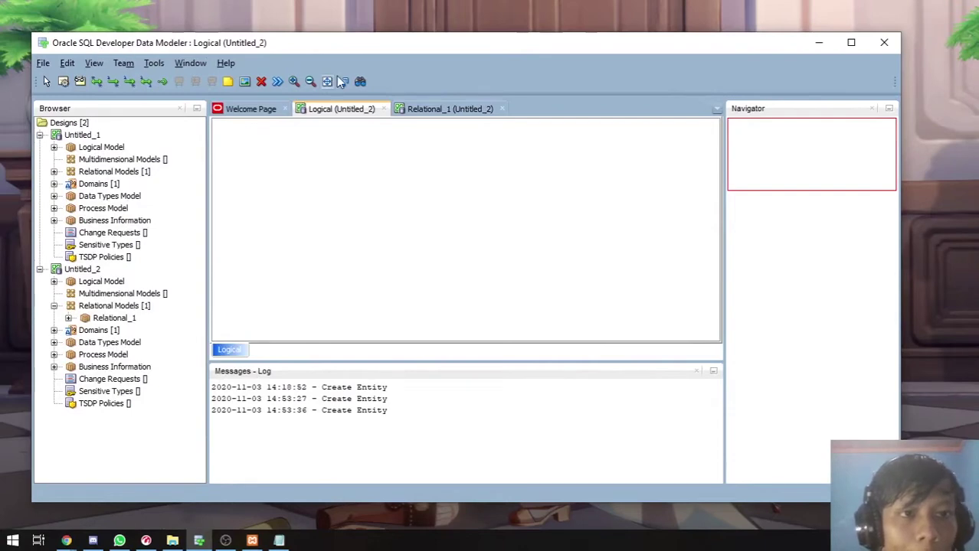
drag(393, 50, 439, 49)
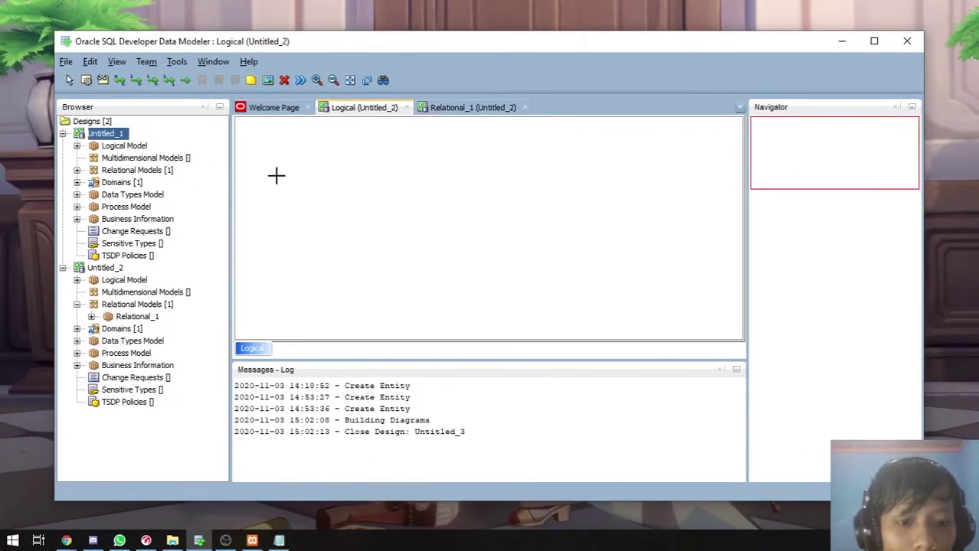
Step: Switch to Notepad and write "Saya ingin membuat database untuk pergudangan" with the list items username, gudang, tipe gudang and order
click(280, 541)
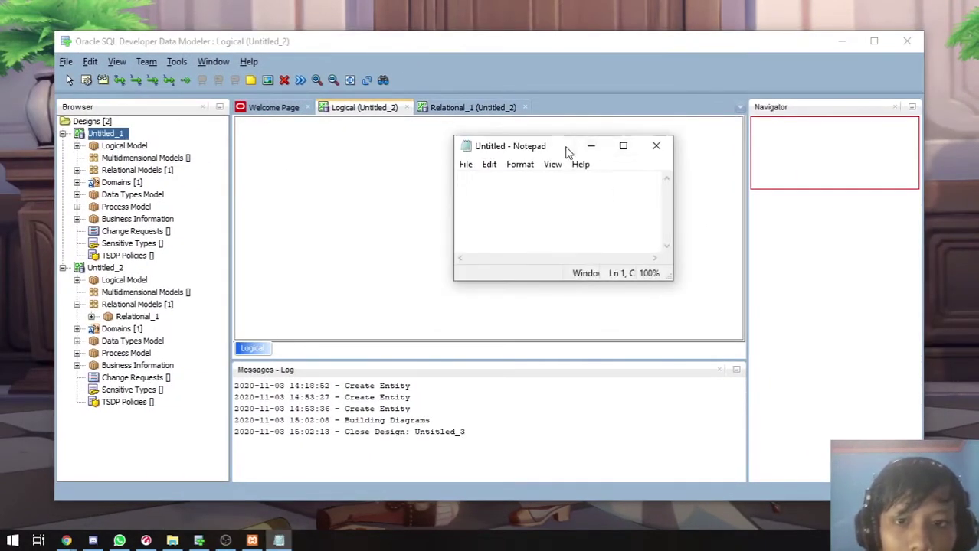
drag(566, 147, 600, 145)
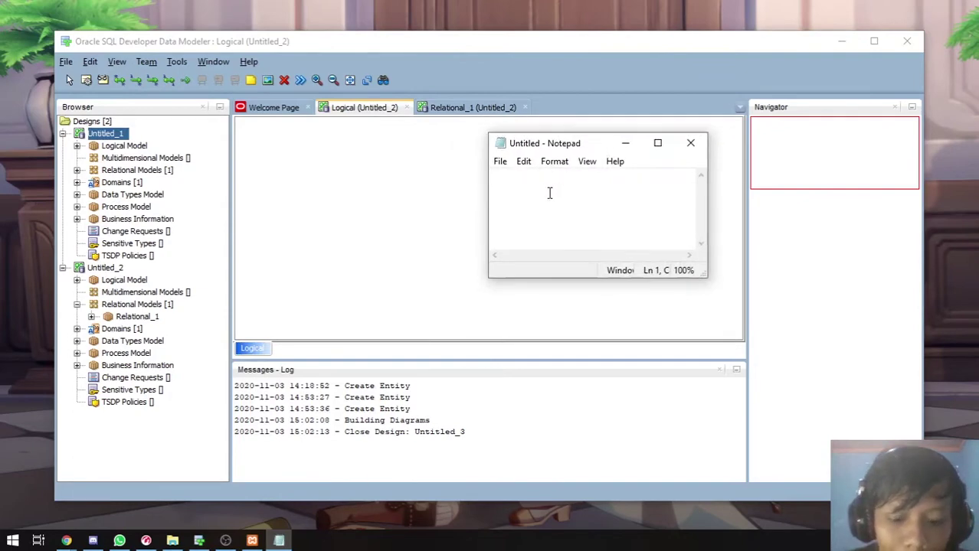
text(Saya ingin membuat database untuk)
key(Return)
text(pergudangan)
key(Return)
text(- username)
key(Return)
text(- gudang)
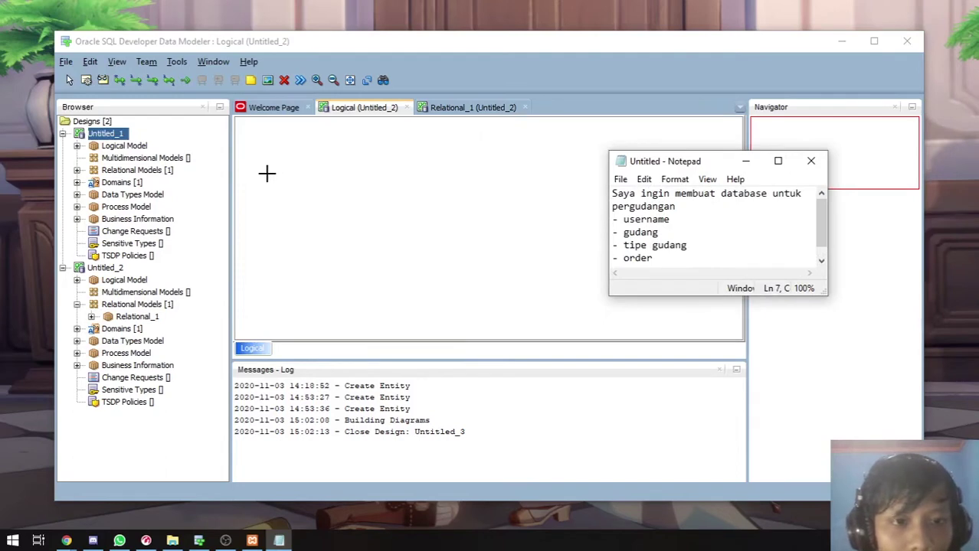
Step: Return to Data Modeler and draw a new entity in the Untitled_2 logical model, naming it Username
click(360, 112)
click(86, 83)
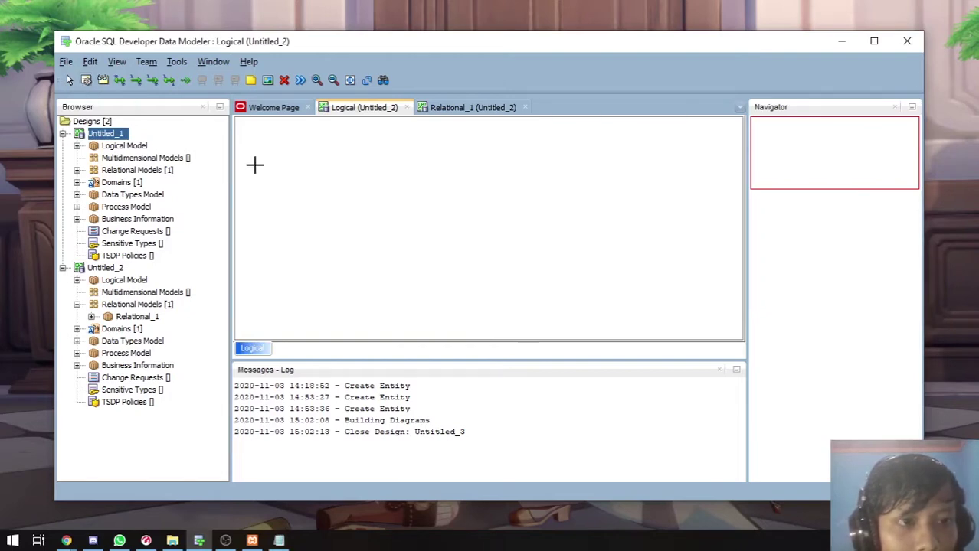
drag(273, 166, 392, 242)
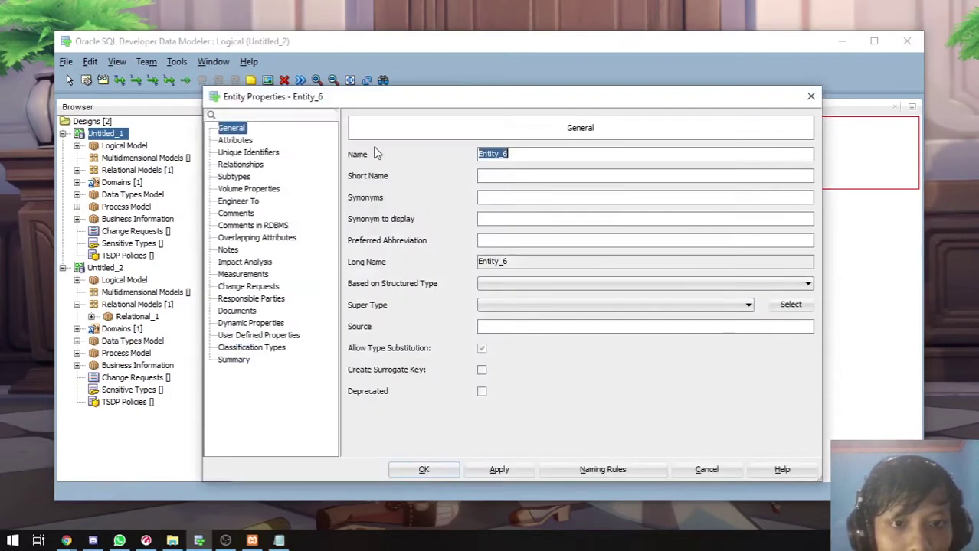
text(Username)
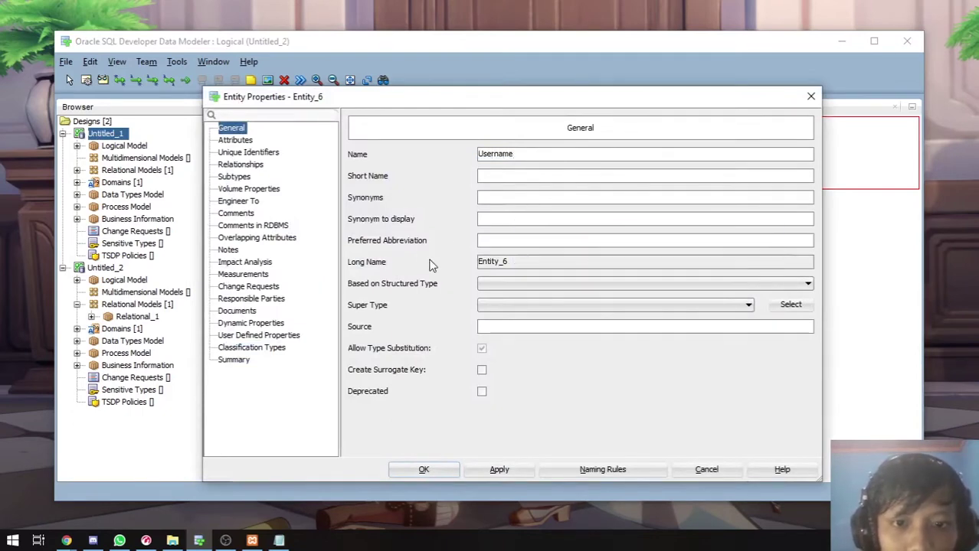
click(723, 305)
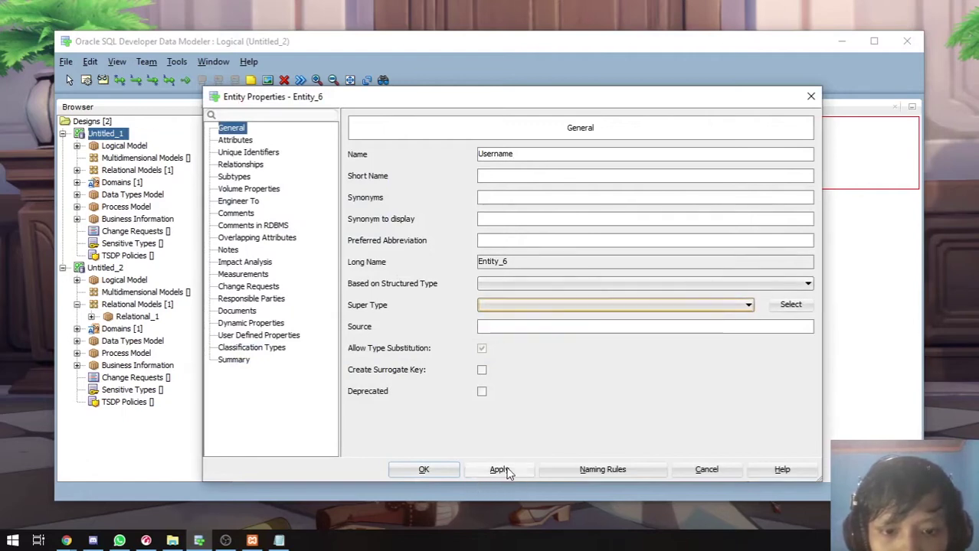
Step: Add an attribute named ID to the Username entity and give it a Logical data type
click(235, 141)
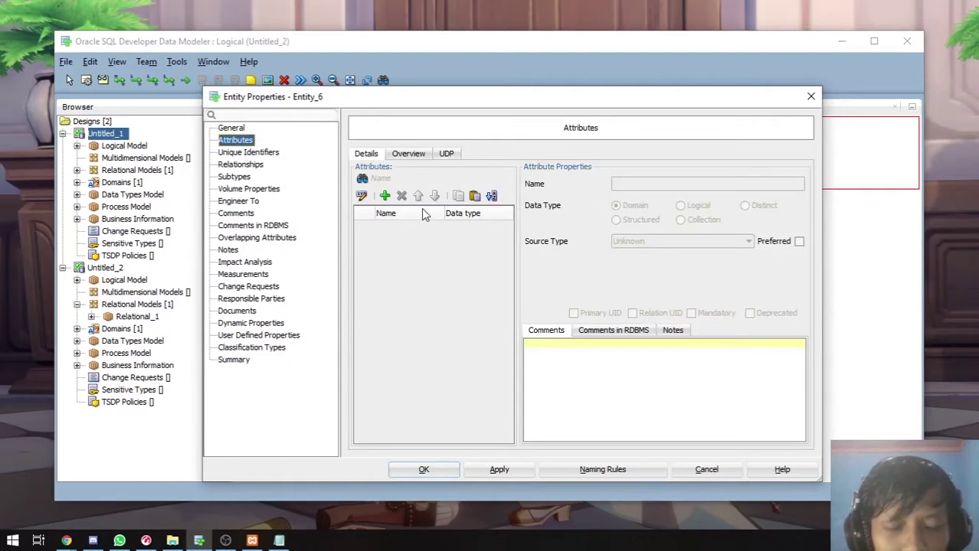
click(384, 196)
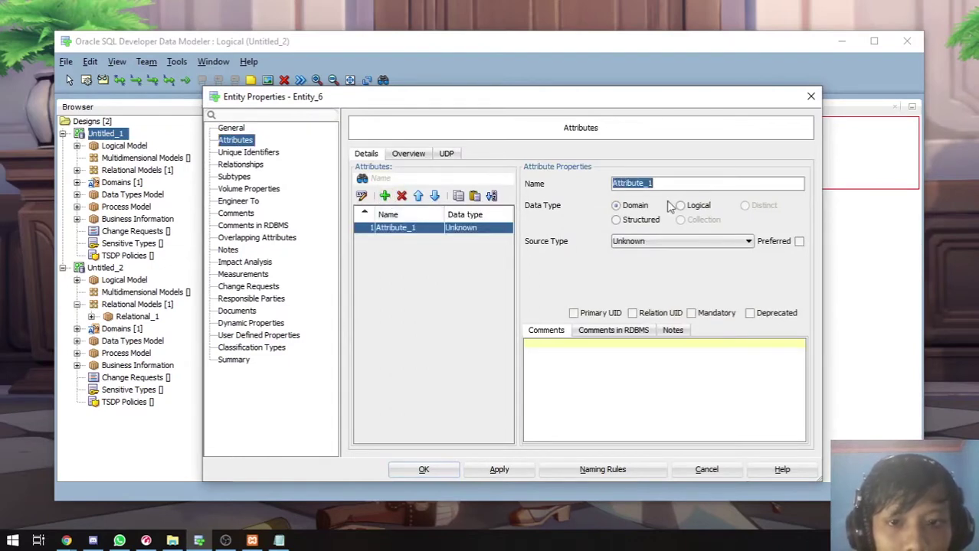
text(ID)
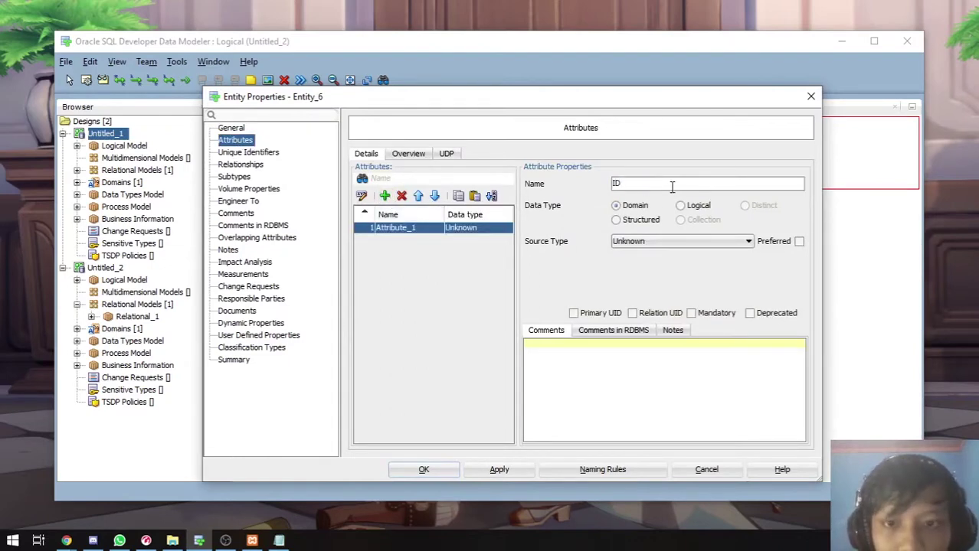
click(681, 205)
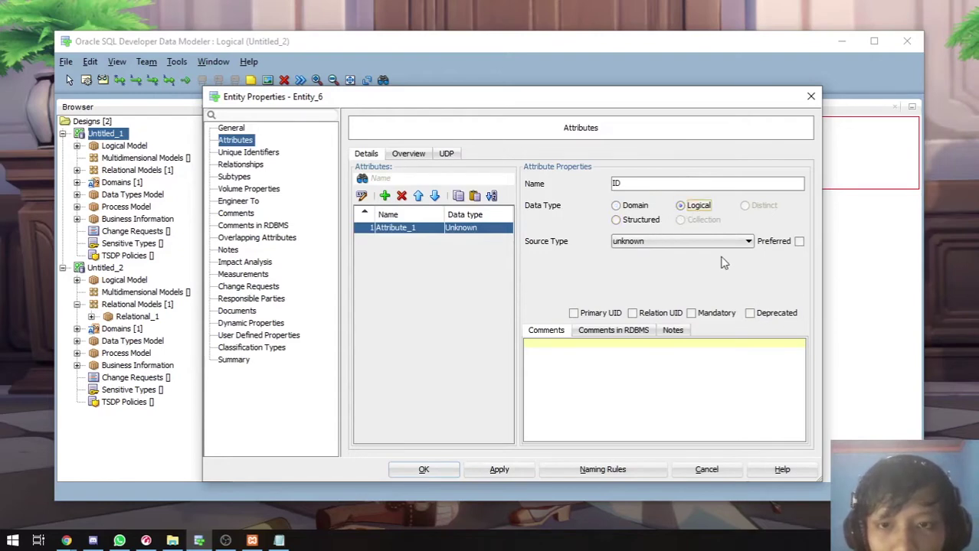
Step: Set the ID attribute's source type to Integer and make it the Primary UID
click(693, 244)
click(659, 241)
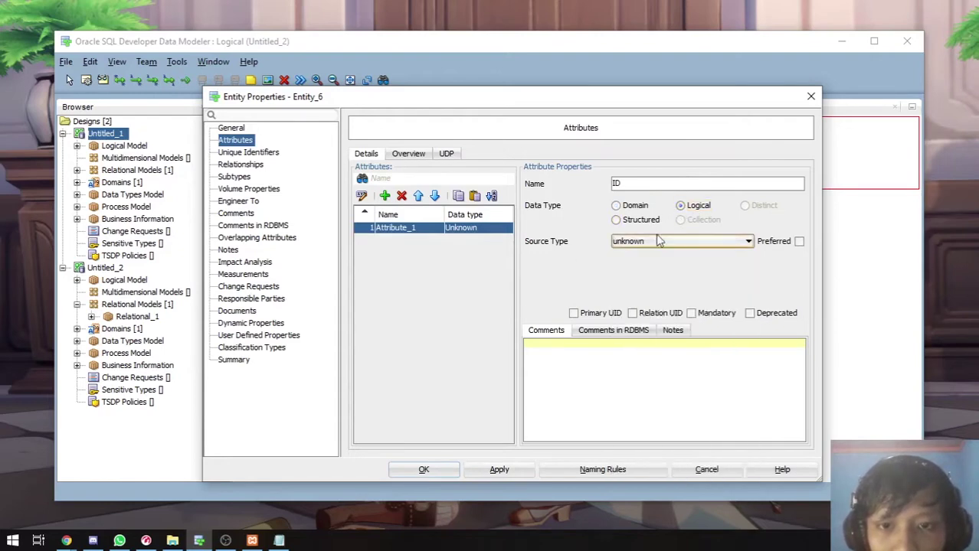
click(660, 242)
scroll(643, 295, down, 6)
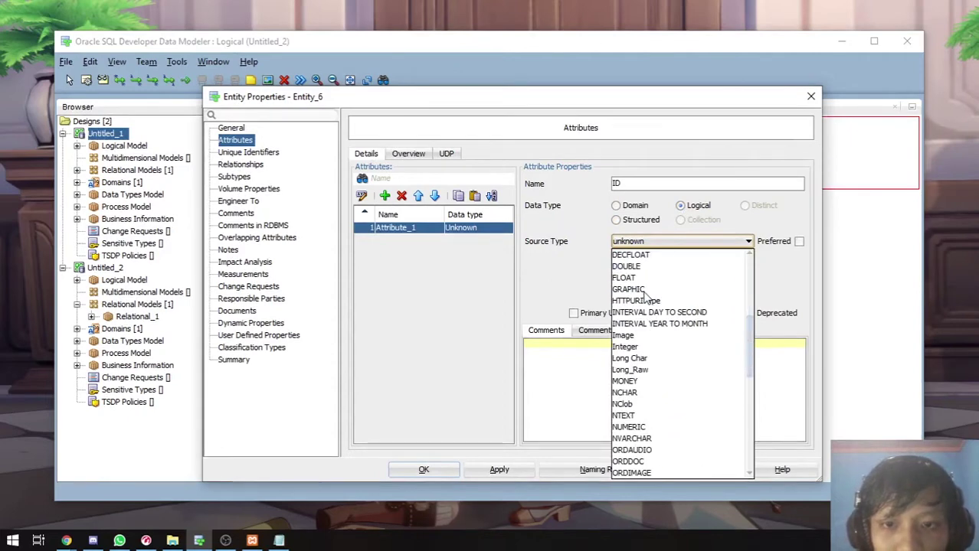
scroll(643, 296, down, 5)
scroll(645, 322, up, 8)
scroll(647, 346, down, 2)
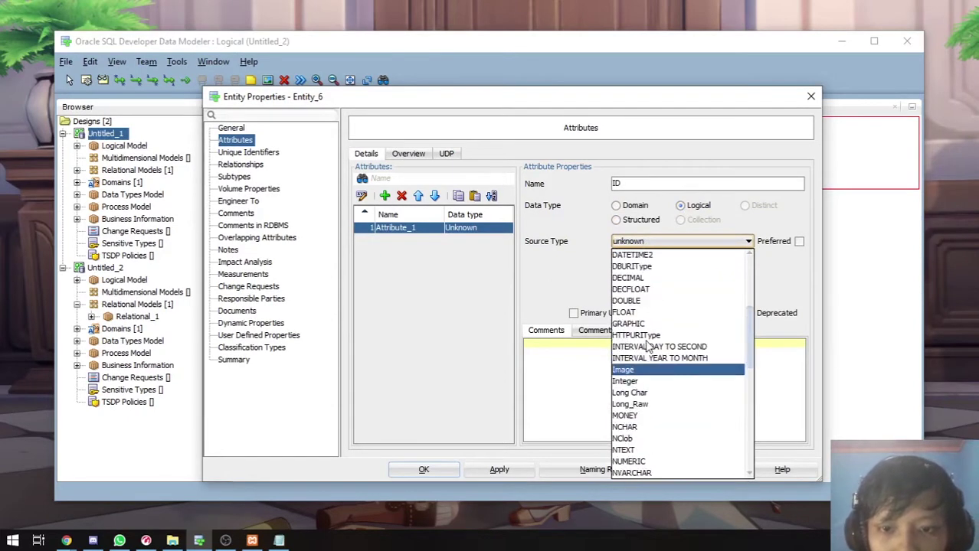
click(638, 384)
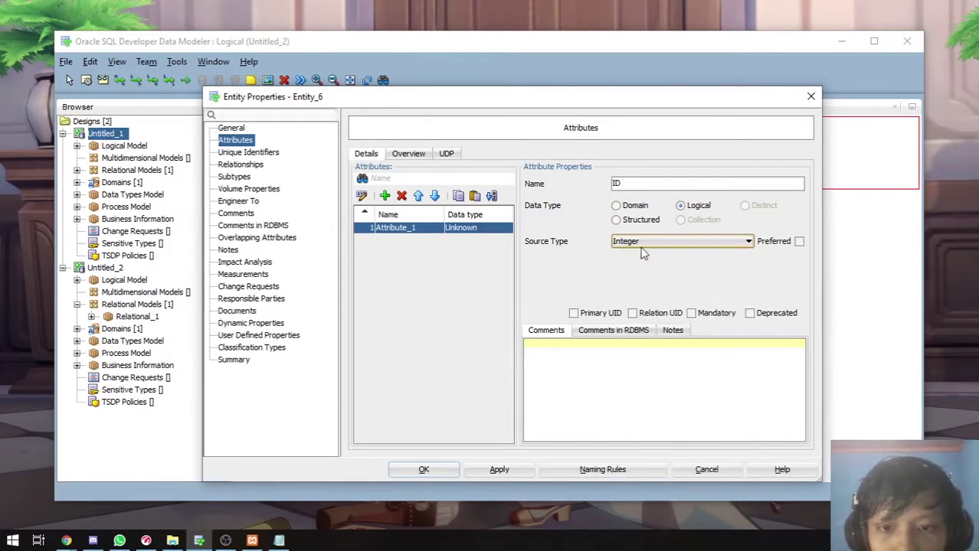
click(574, 313)
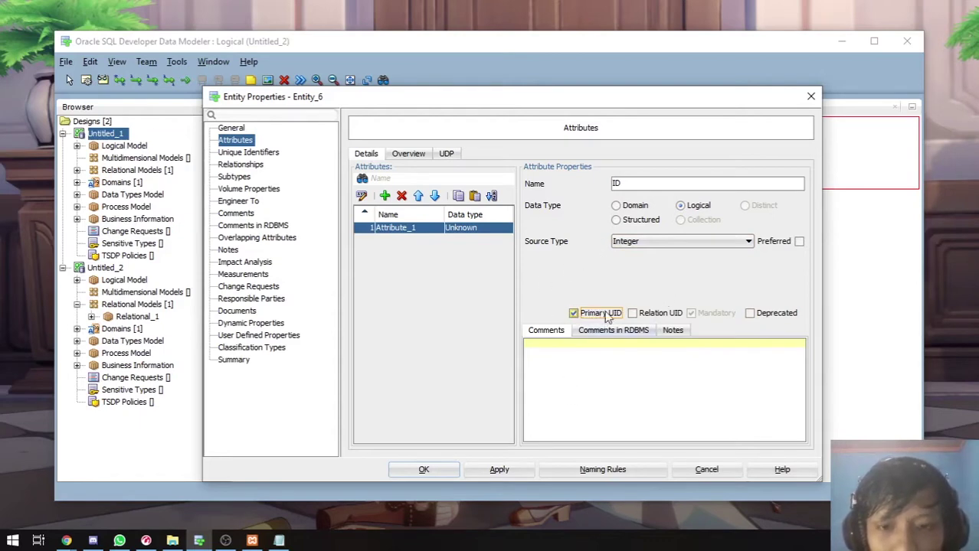
Step: Add a second attribute named nama with the Logical data type and VARCHAR as its source type
click(385, 196)
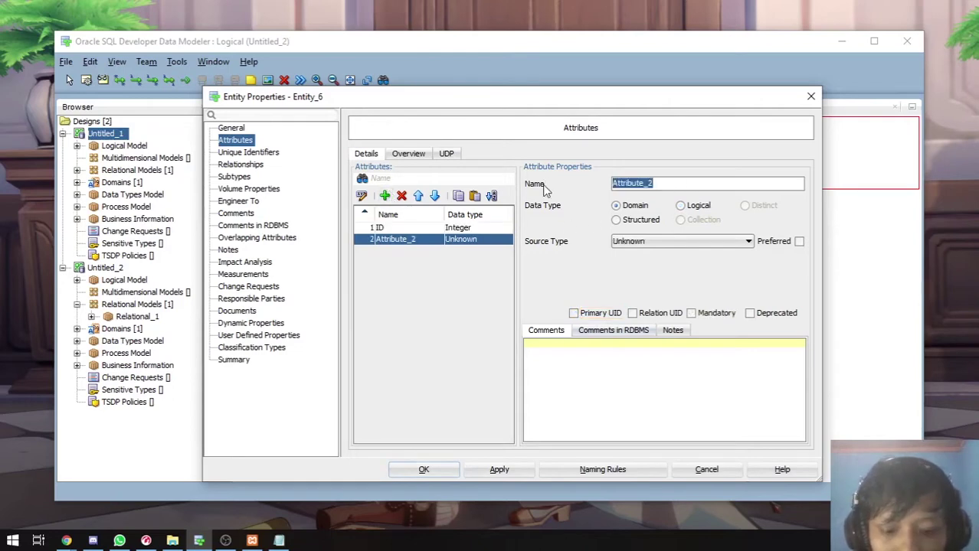
text(nama)
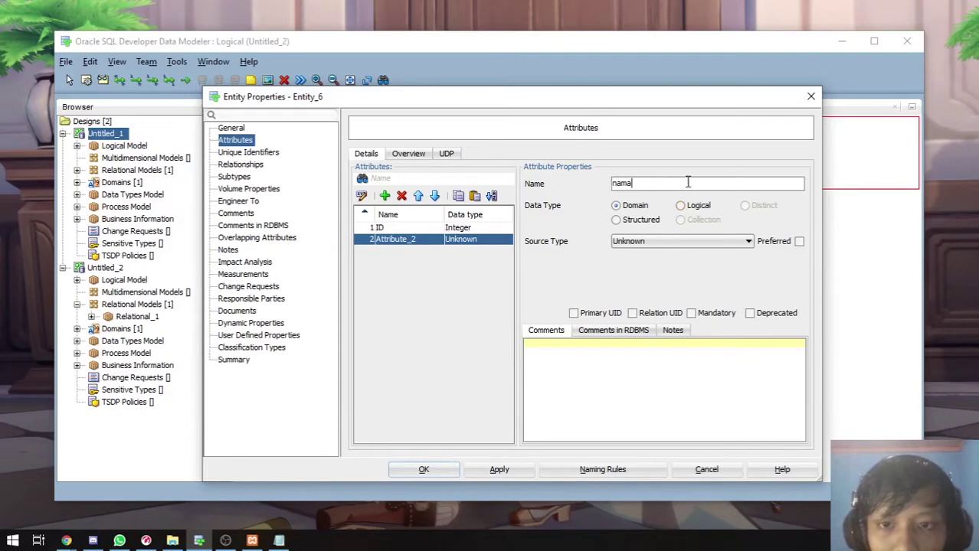
click(695, 205)
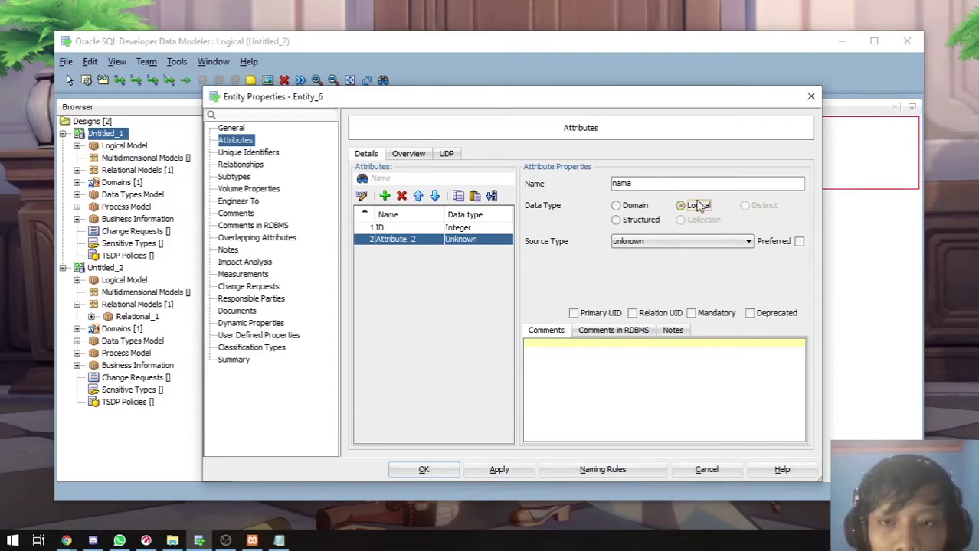
click(674, 241)
scroll(677, 363, down, 13)
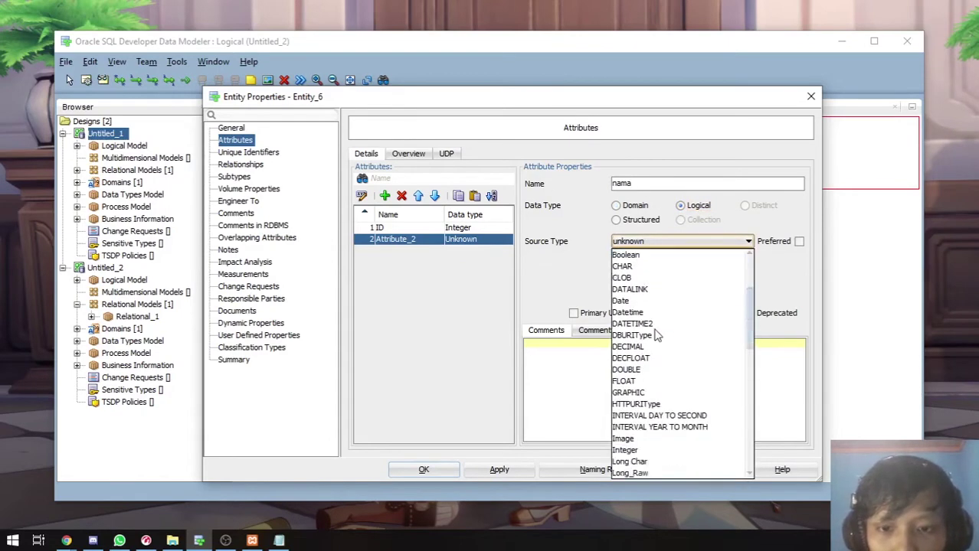
scroll(665, 379, down, 3)
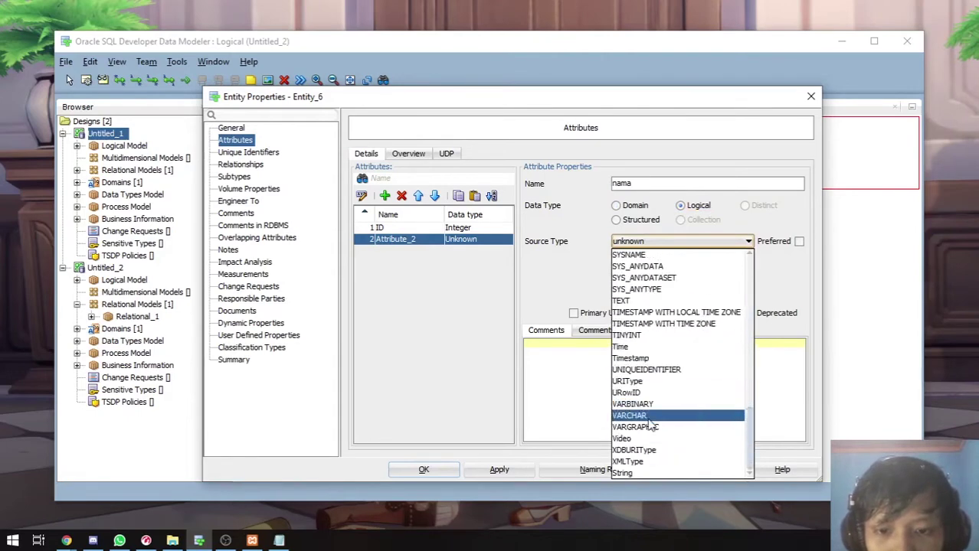
click(650, 417)
click(674, 244)
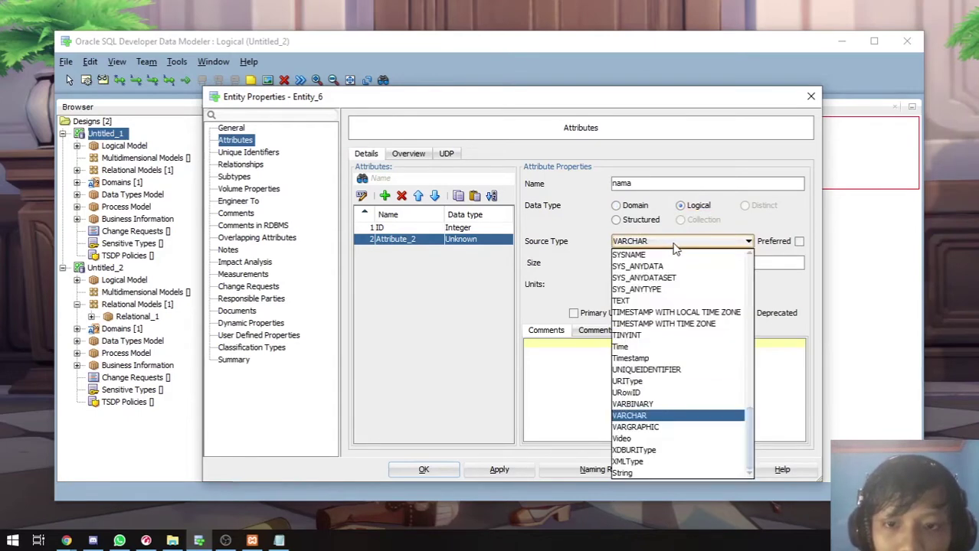
click(688, 243)
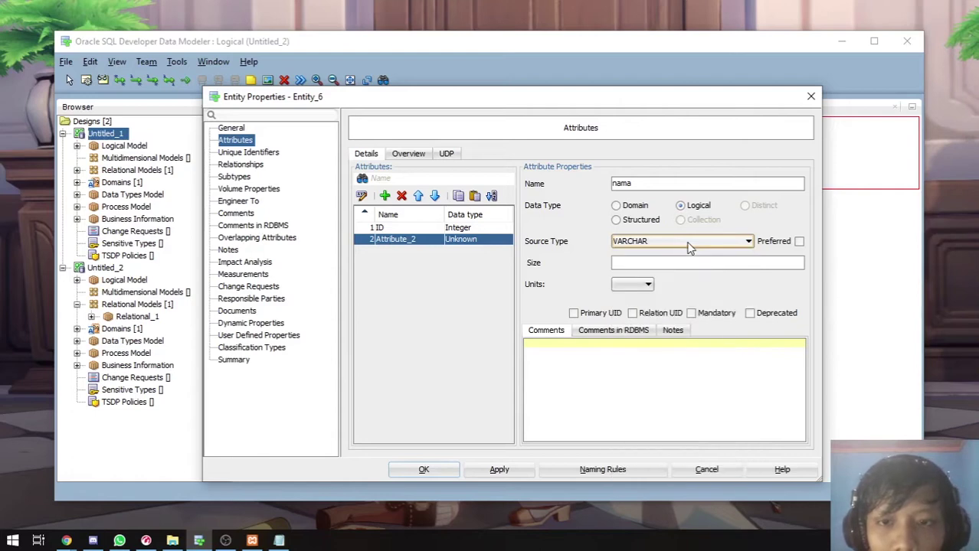
click(689, 243)
click(689, 243)
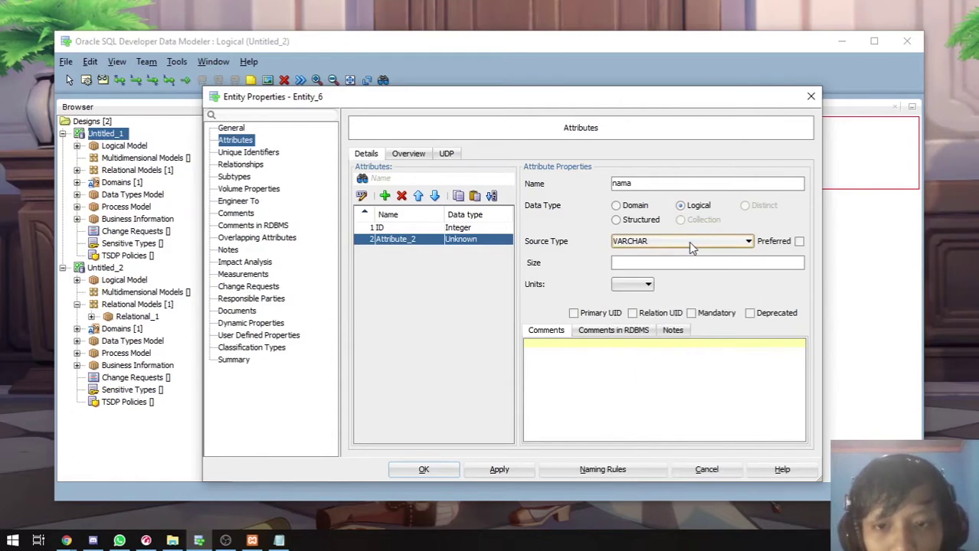
click(690, 243)
click(689, 244)
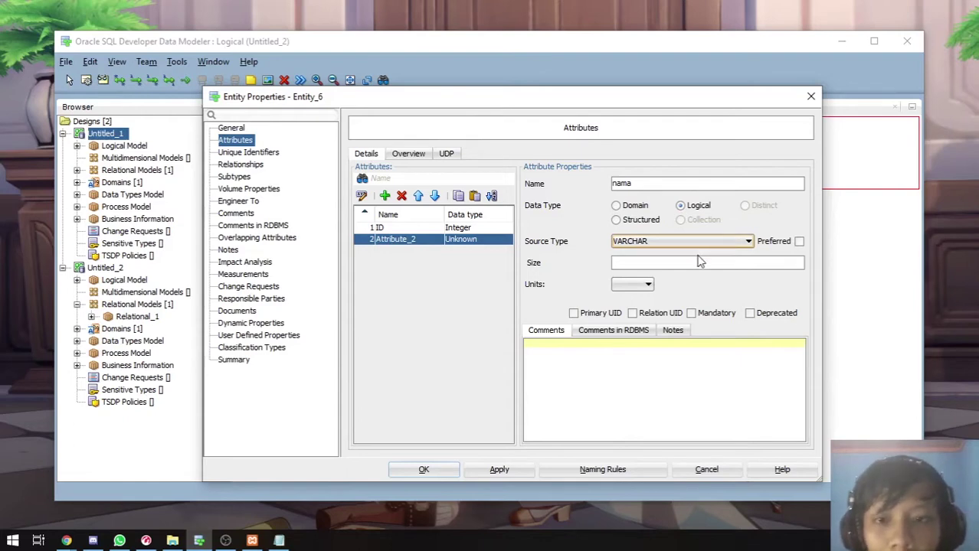
Step: Set the nama attribute's size to 50 with CHAR units
click(639, 266)
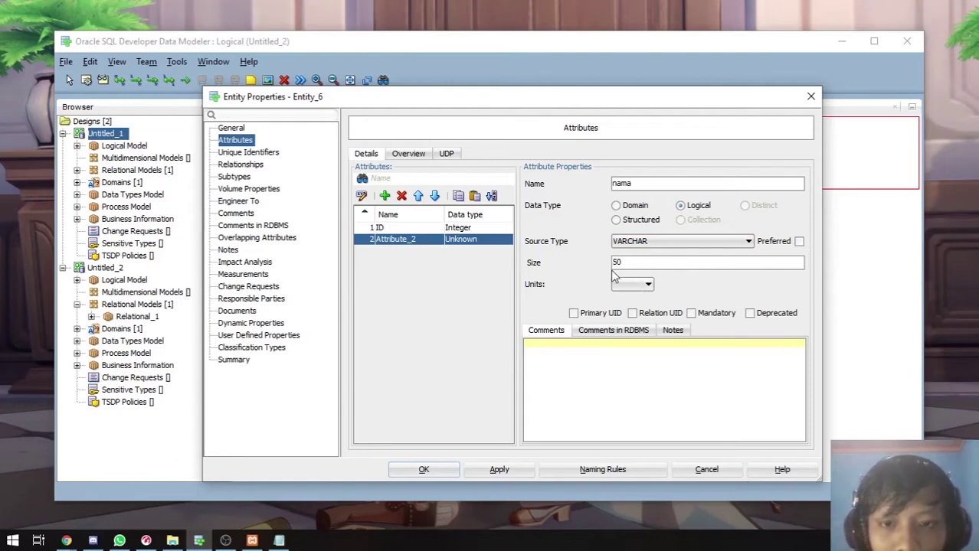
click(648, 286)
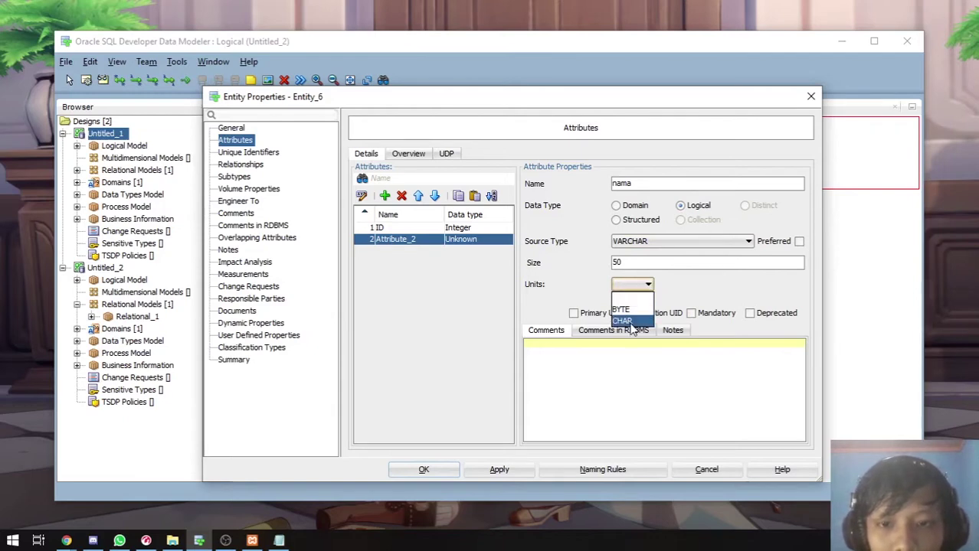
click(630, 323)
click(632, 284)
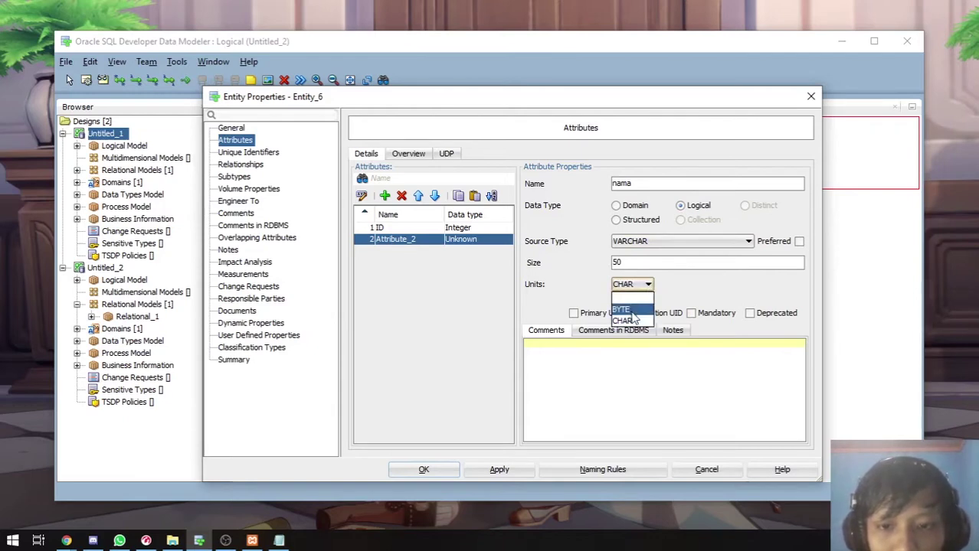
click(647, 285)
click(647, 284)
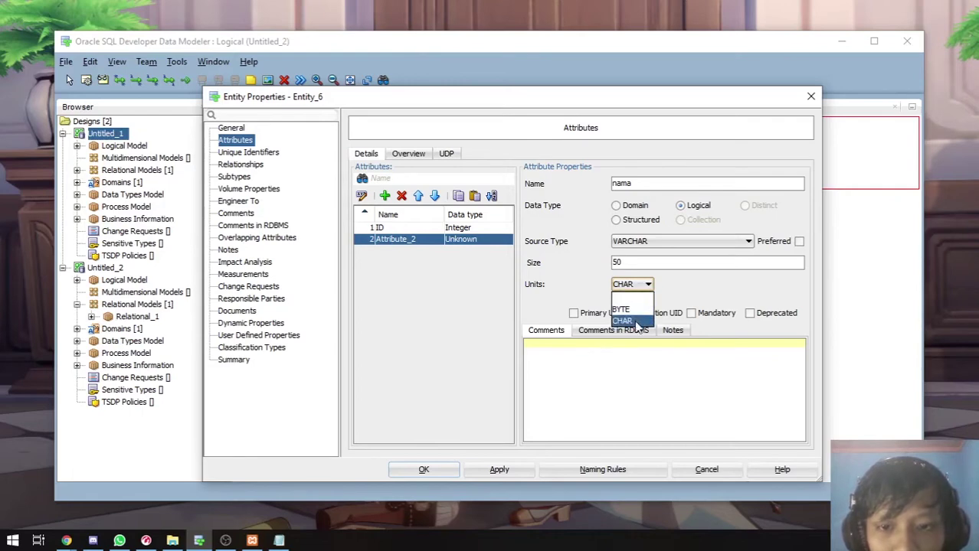
click(636, 324)
click(643, 285)
click(647, 285)
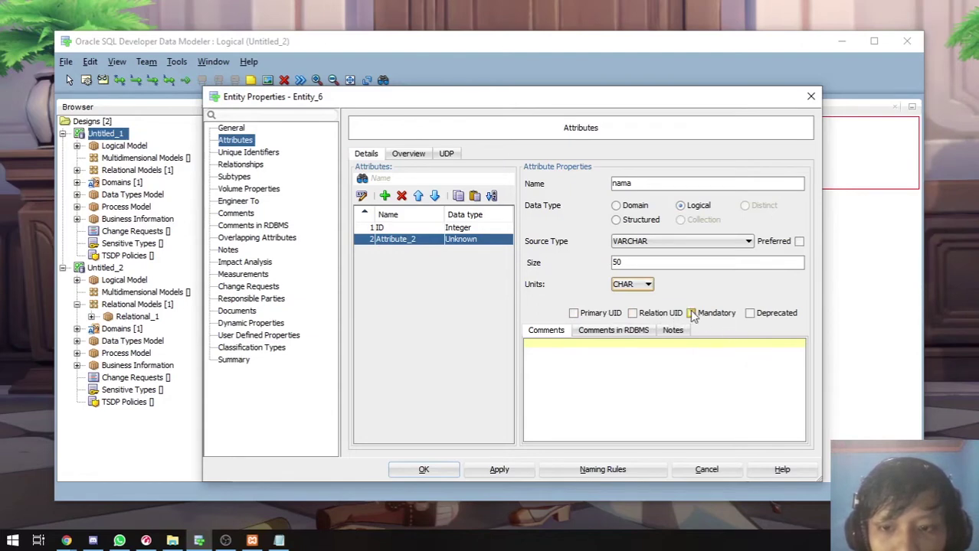
Step: Add a third attribute named Alamat to the Username entity and give it the Logical data type
click(384, 196)
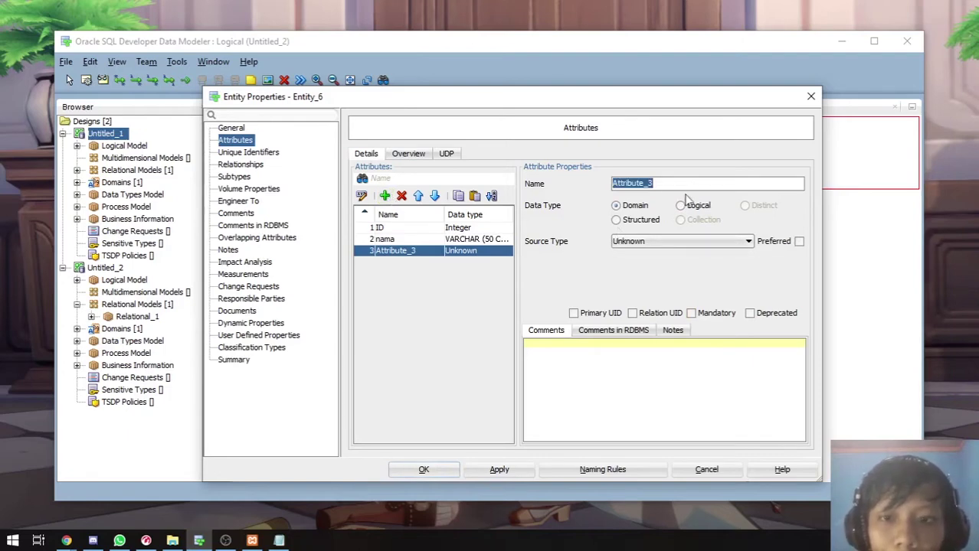
click(651, 185)
drag(673, 181, 601, 195)
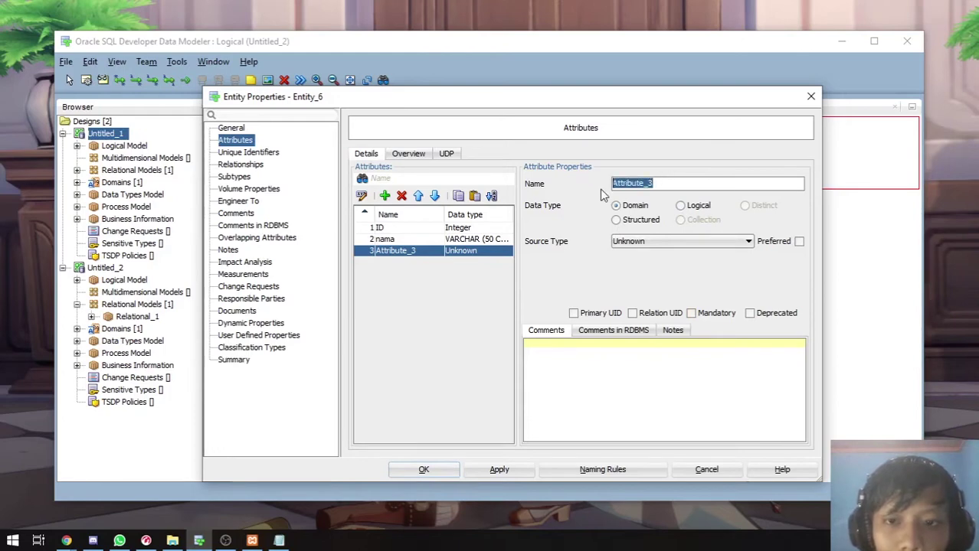
text(Alamat)
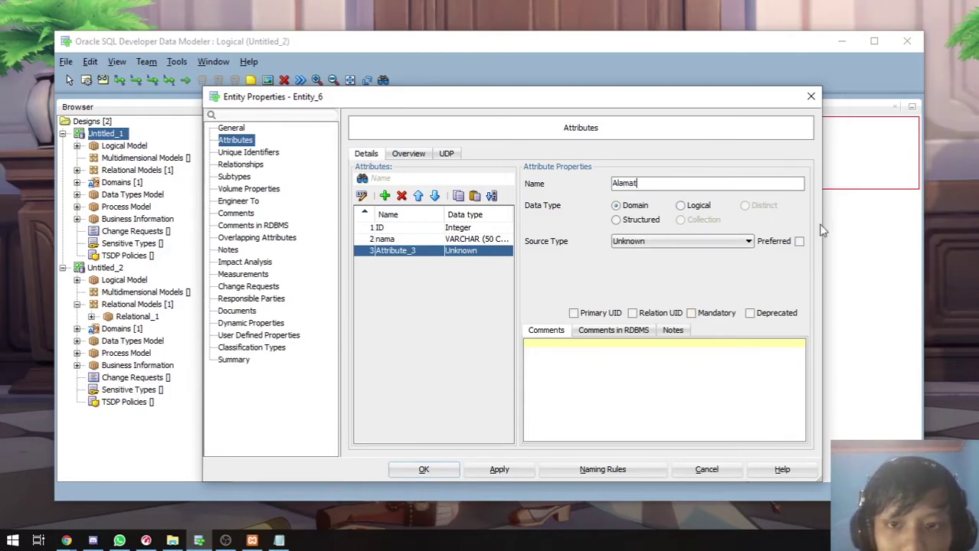
click(680, 205)
Step: Set the Alamat attribute's source type to VARCHAR with a size of 200
click(727, 242)
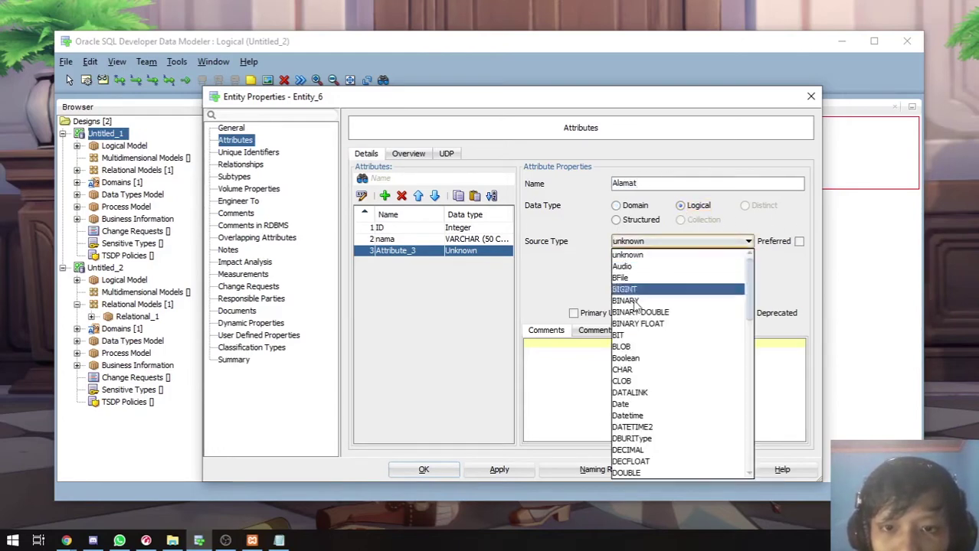
scroll(676, 419, down, 4)
scroll(677, 419, down, 5)
click(640, 414)
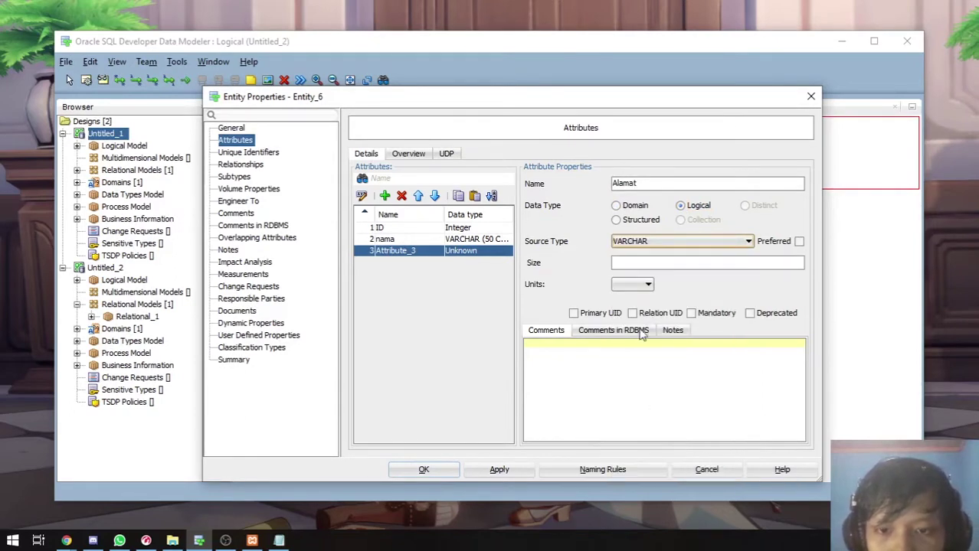
click(659, 262)
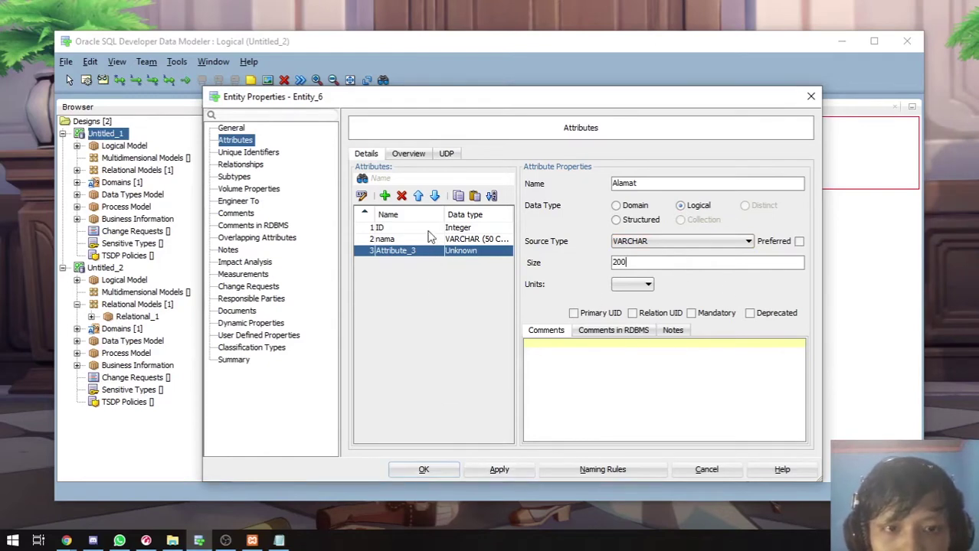
Step: Add a fourth attribute named email to the Username entity
click(384, 196)
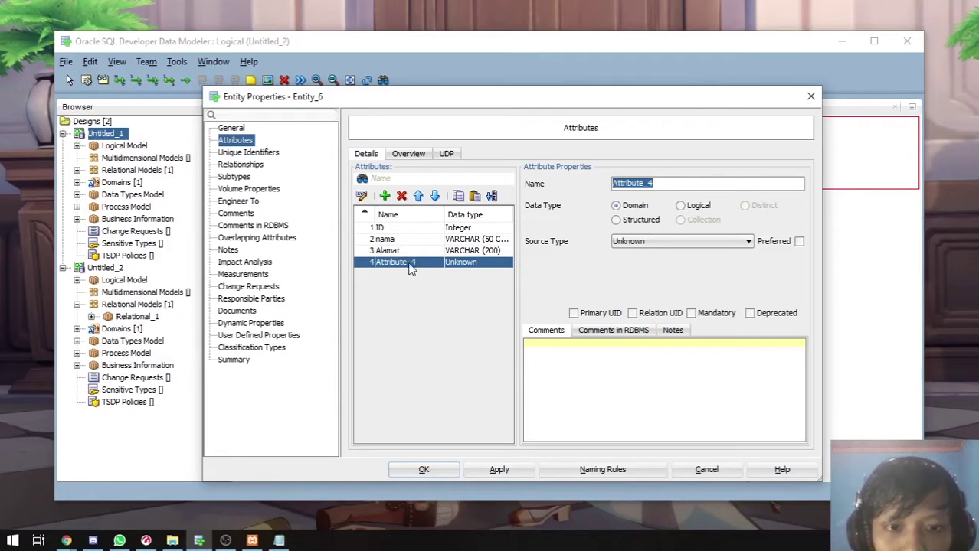
text(email)
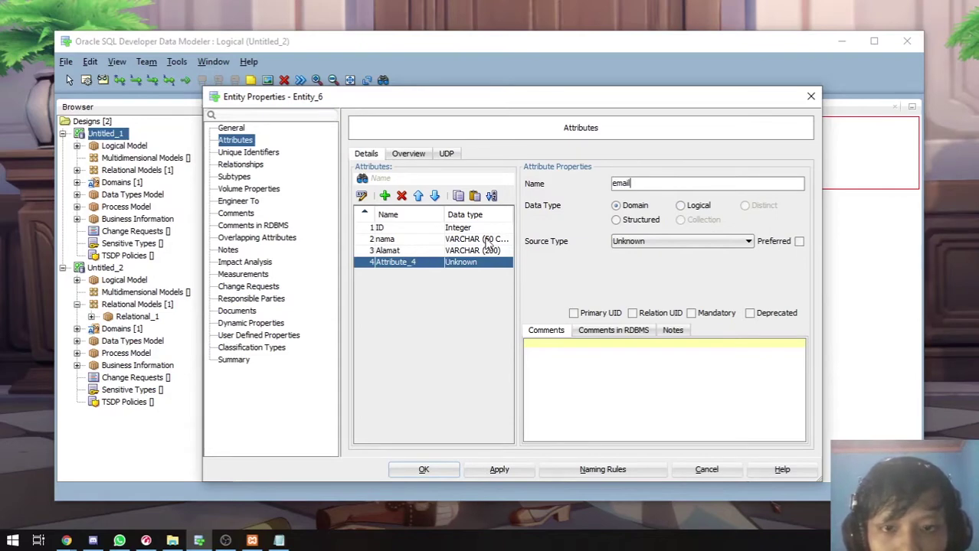
click(397, 251)
Step: Rename the ID and Alamat attributes in lowercase as id and alamat
click(400, 232)
click(645, 183)
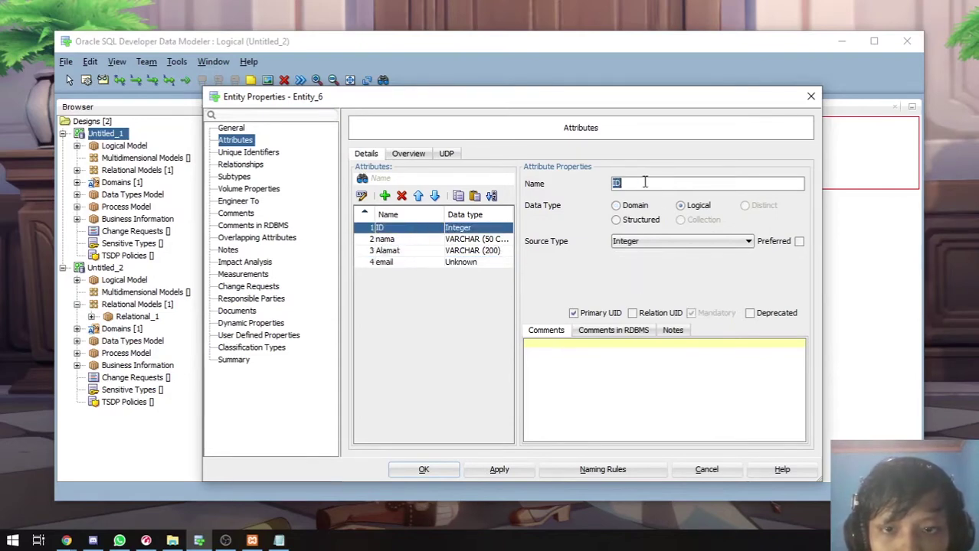
text(id)
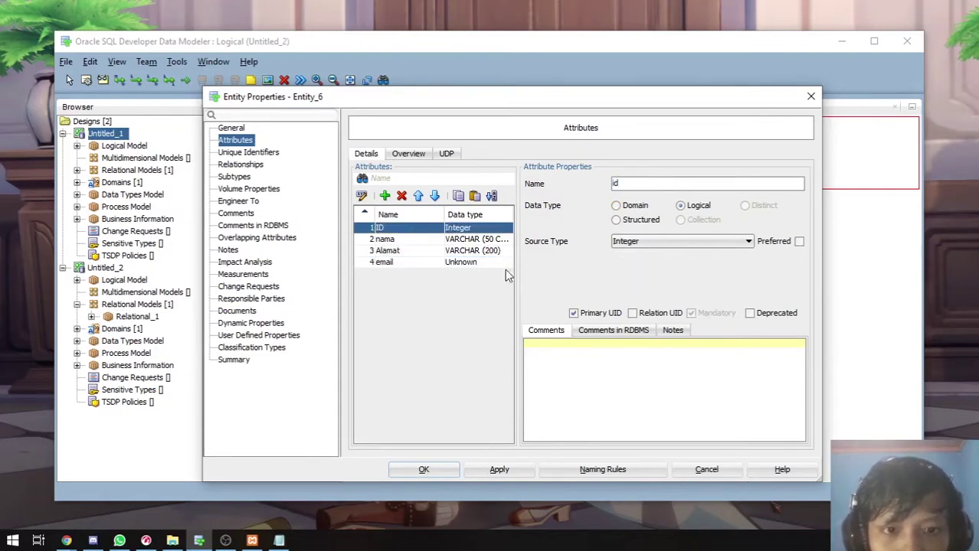
click(442, 256)
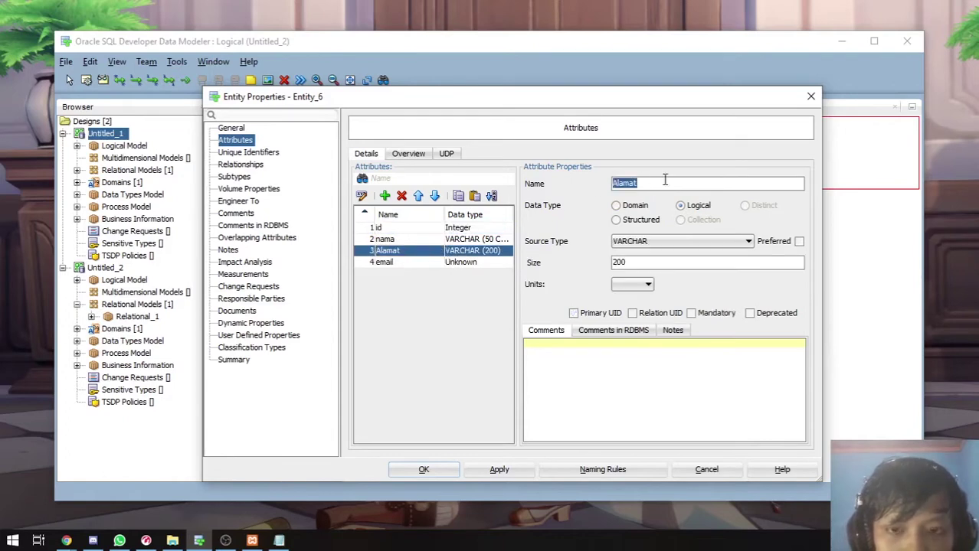
text(alam)
Step: Give the email attribute the Logical data type with VARCHAR as its source type and a size of 50
click(415, 263)
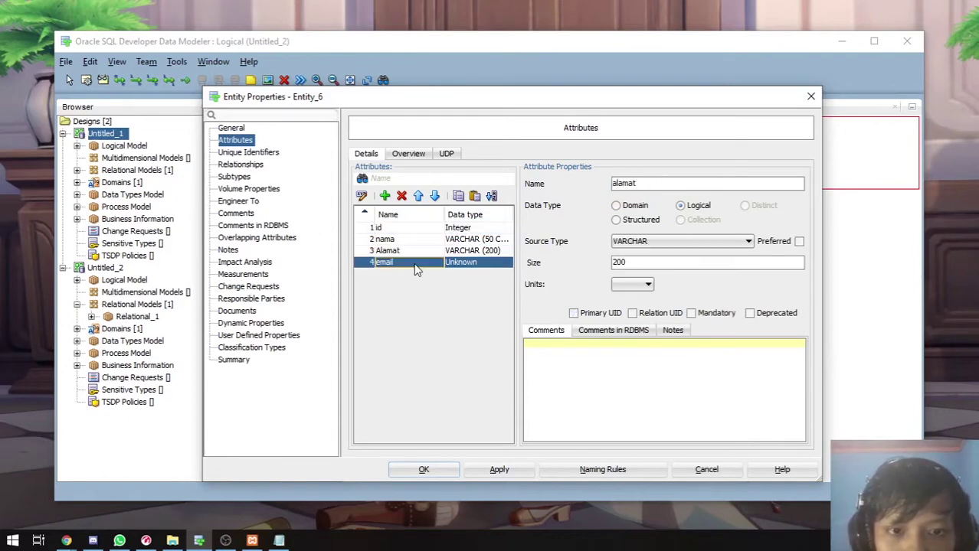
click(698, 207)
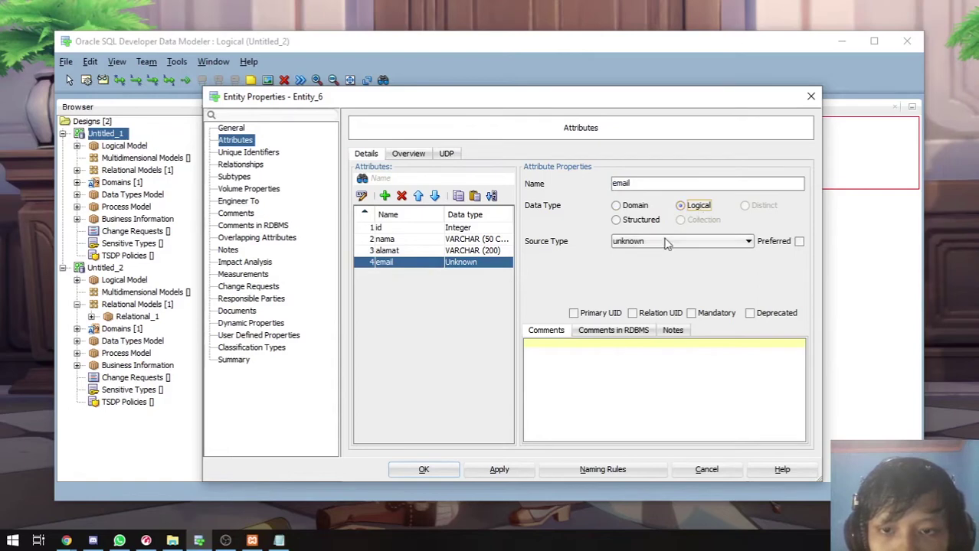
click(693, 242)
scroll(657, 383, up, 1)
scroll(659, 383, down, 12)
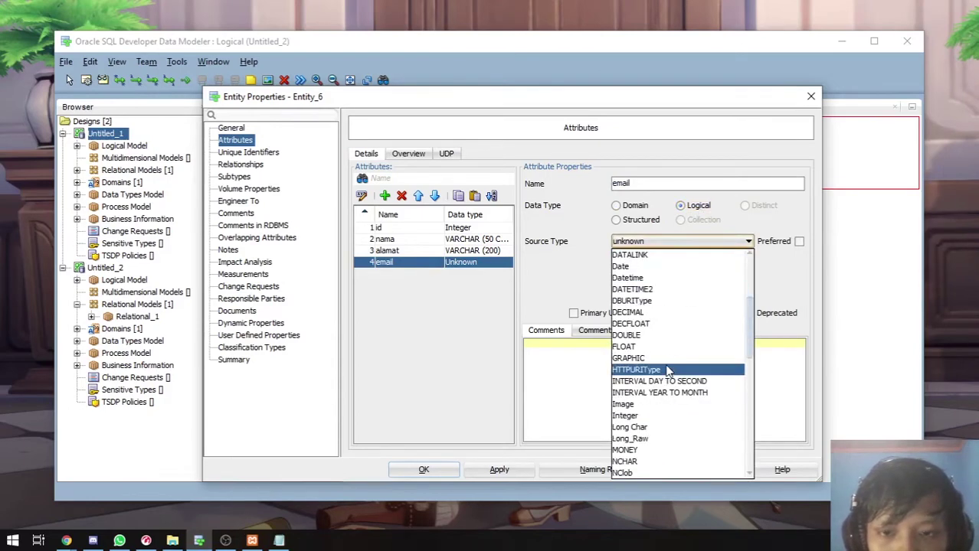
scroll(650, 411, down, 2)
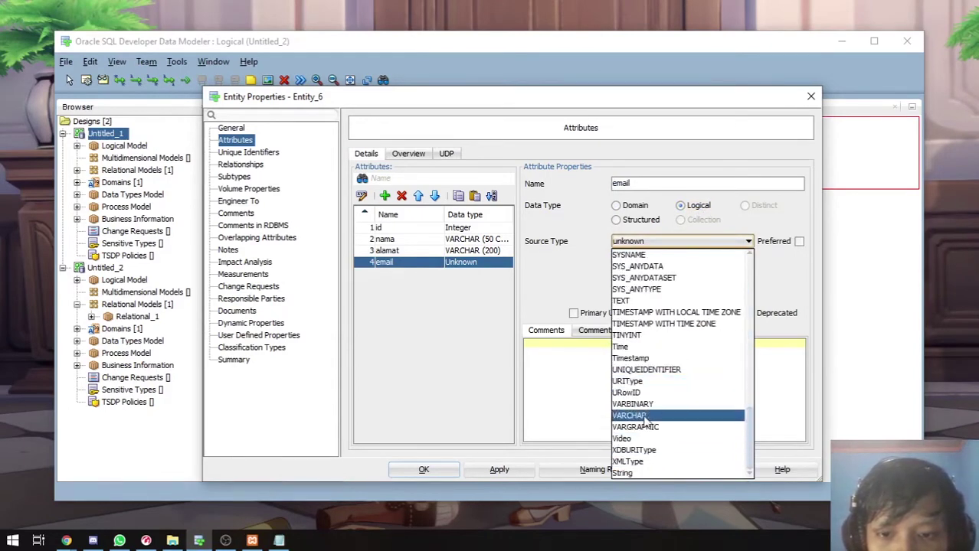
click(649, 414)
click(724, 262)
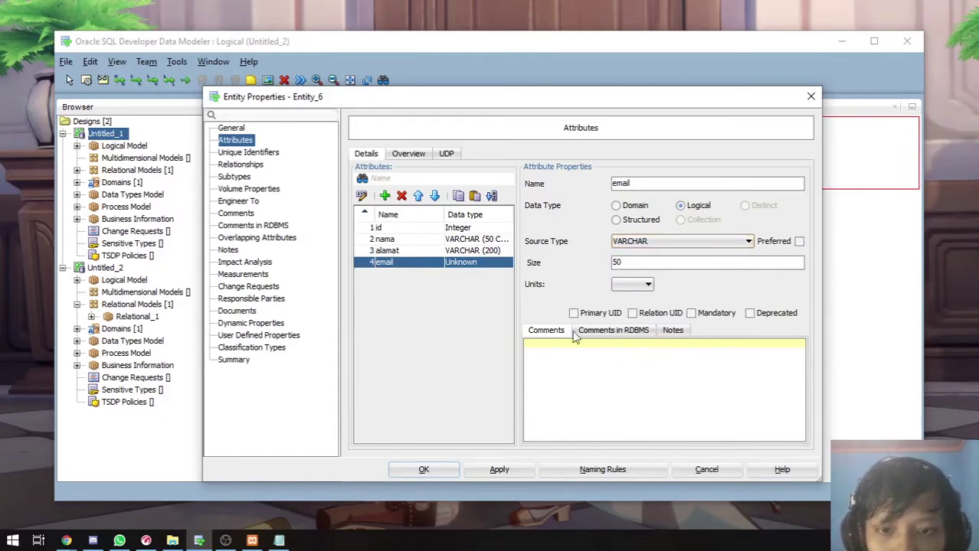
Step: Apply and close the Username entity's properties, and shift the entity slightly to the left in the diagram
click(491, 471)
click(447, 472)
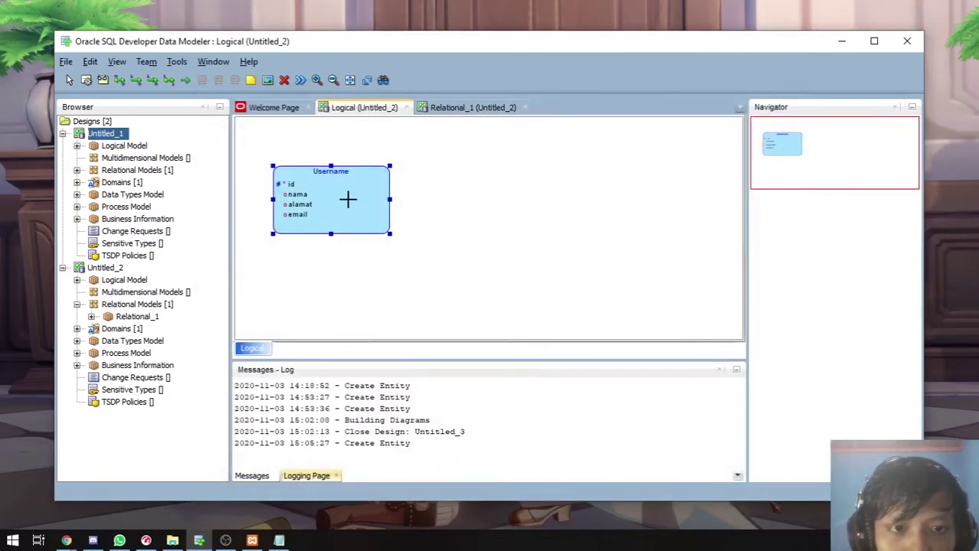
click(333, 197)
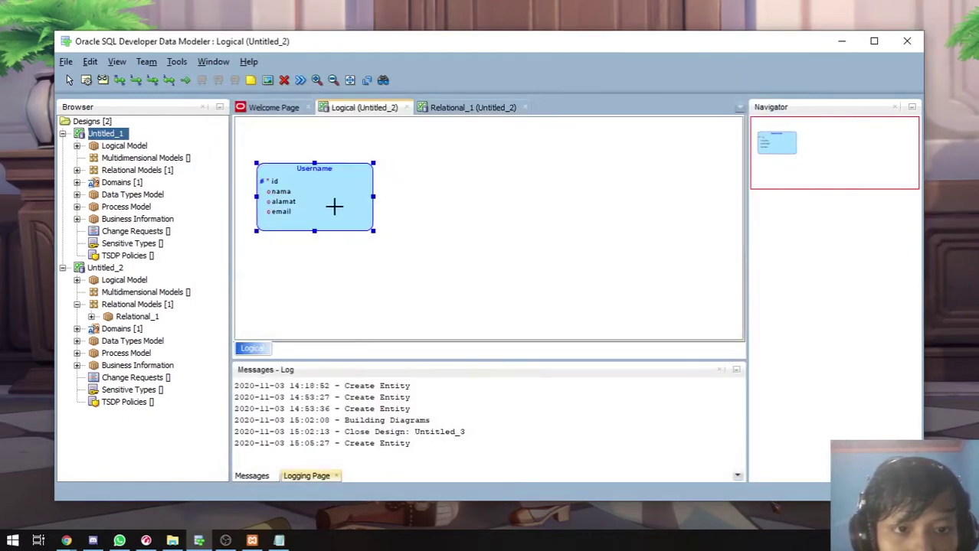
drag(332, 198, 335, 199)
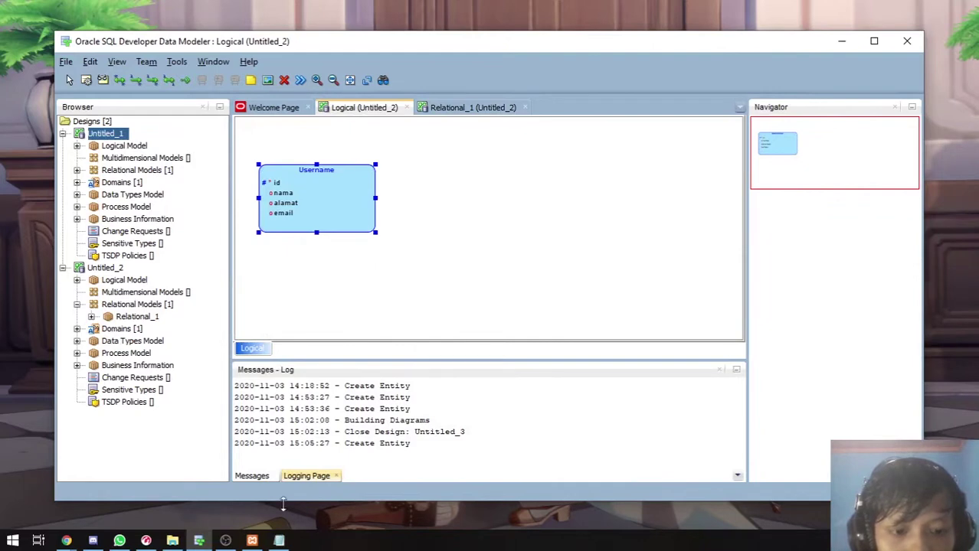
Step: Switch to the Notepad list of planned entities, complete its last entry as "gudang saya", and minimize the note
click(278, 540)
drag(719, 164, 777, 163)
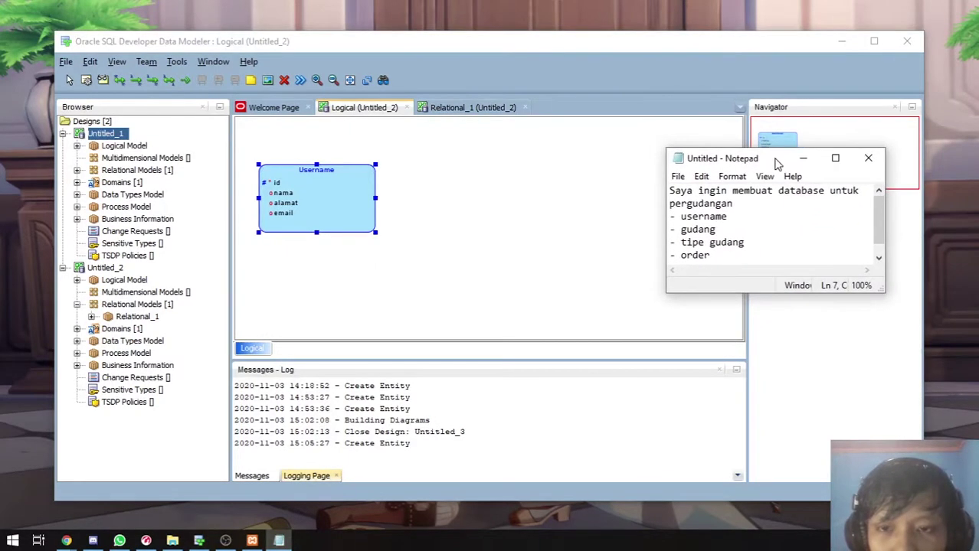
text(saya)
scroll(719, 258, up, 1)
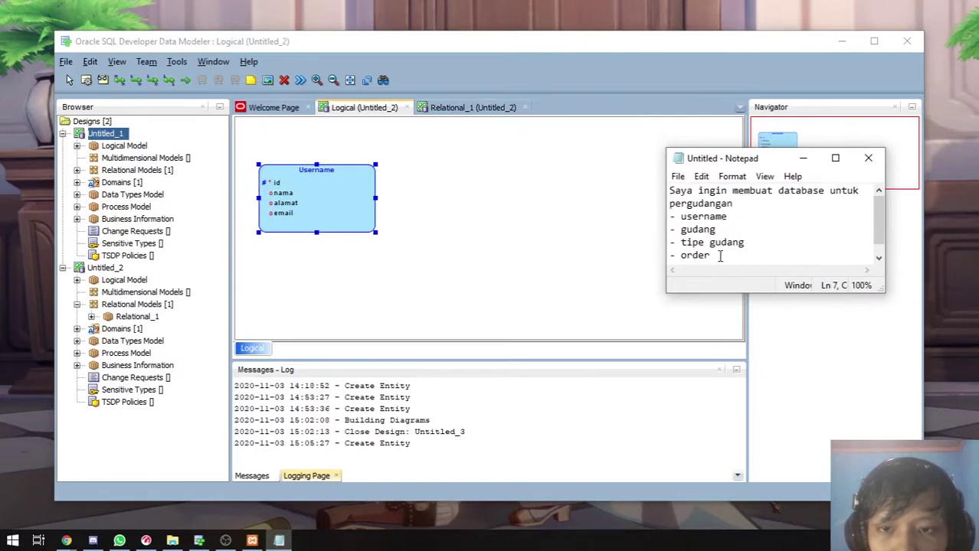
scroll(720, 247, down, 1)
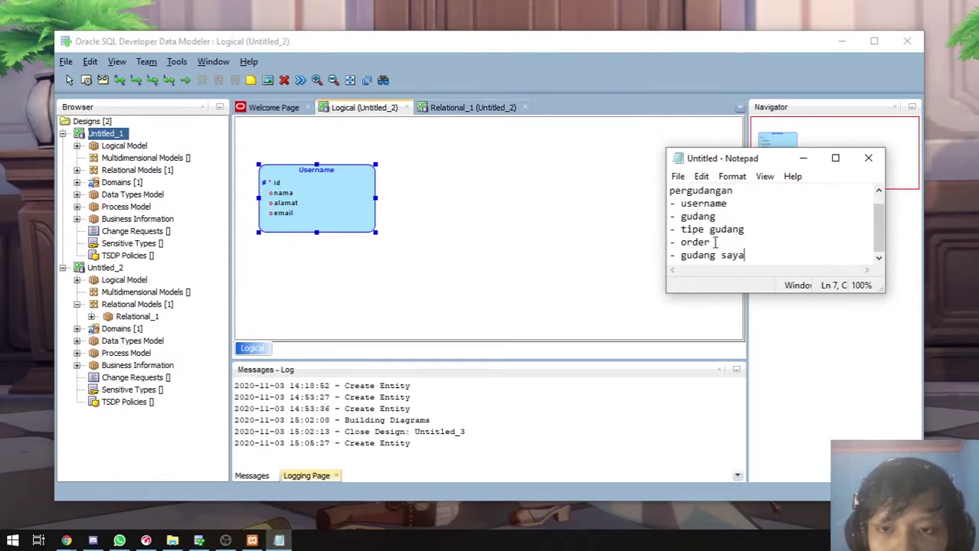
drag(713, 242, 694, 242)
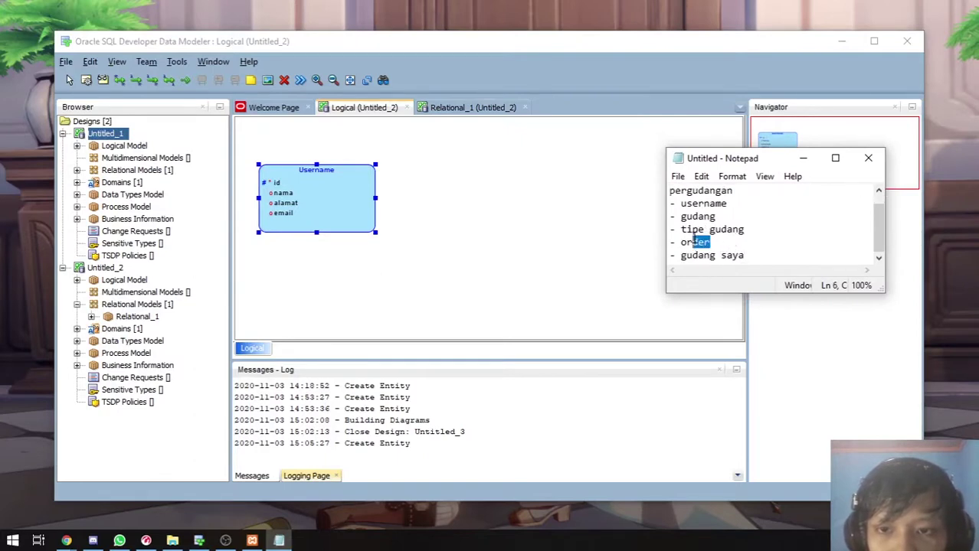
click(803, 158)
Step: Create a new entity named Order beside the Username entity in the logical diagram
drag(414, 176, 520, 236)
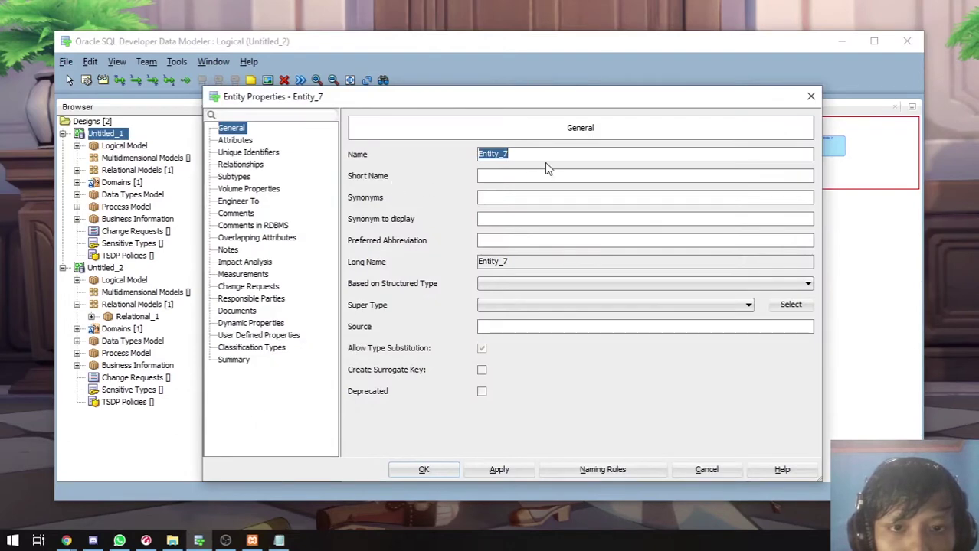
text(O)
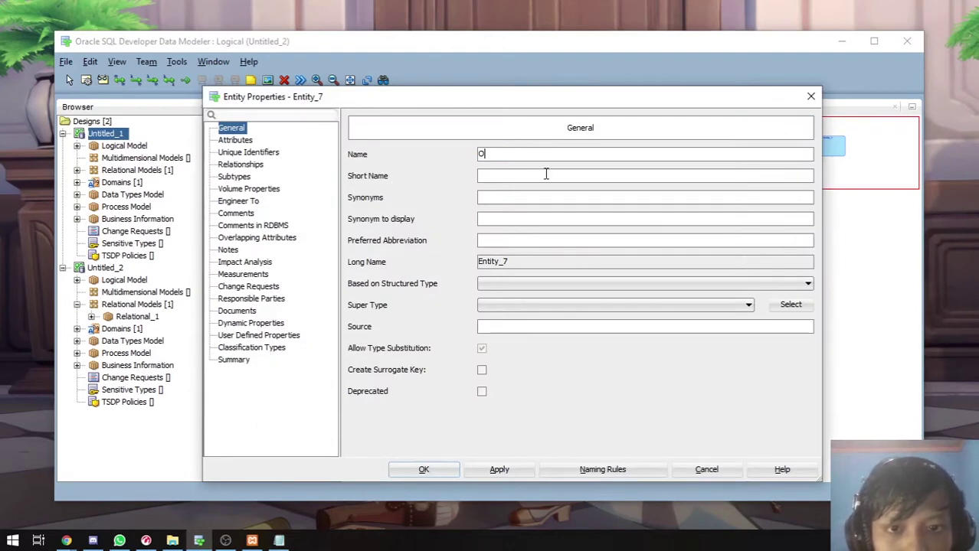
text(rder)
click(501, 473)
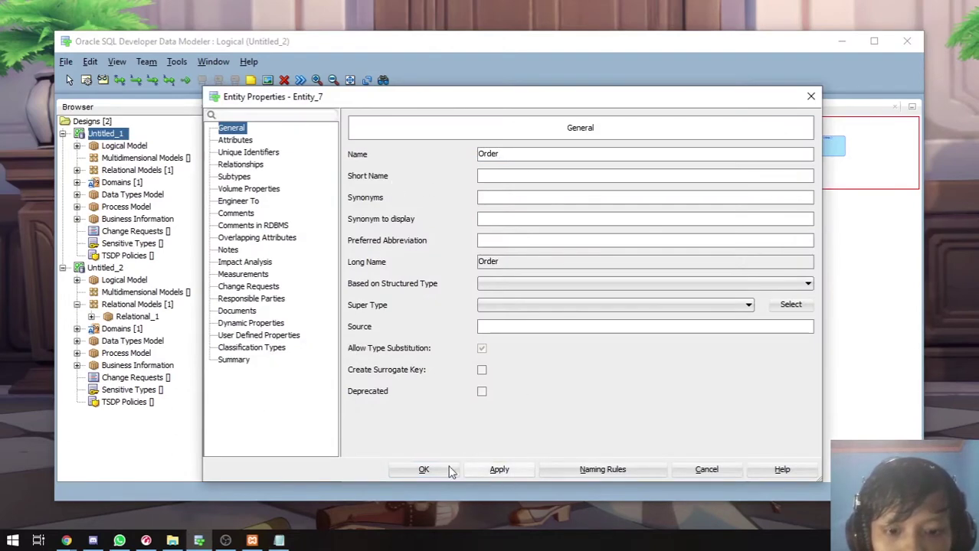
click(421, 470)
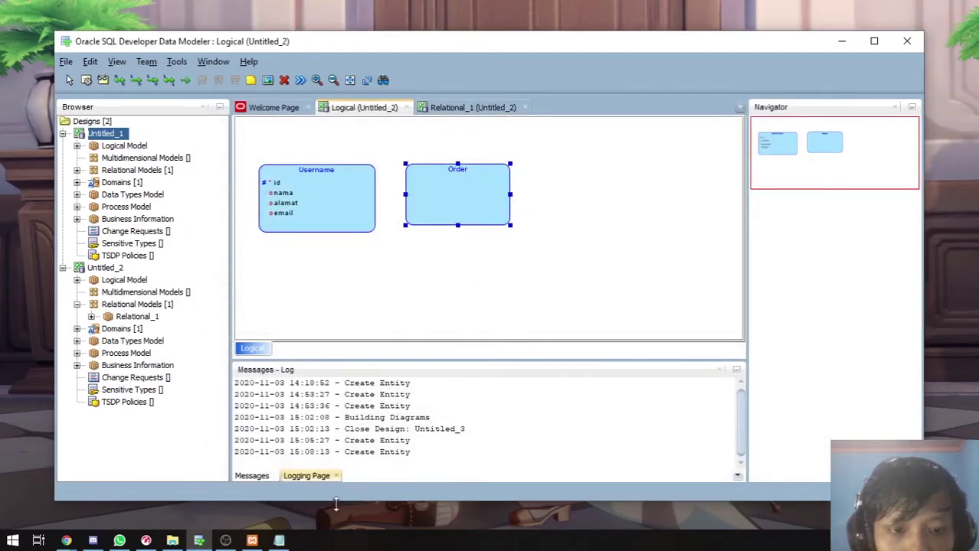
Step: Add an attribute named ID to the Order entity and give it the Logical data type
drag(457, 193, 461, 200)
right_click(461, 200)
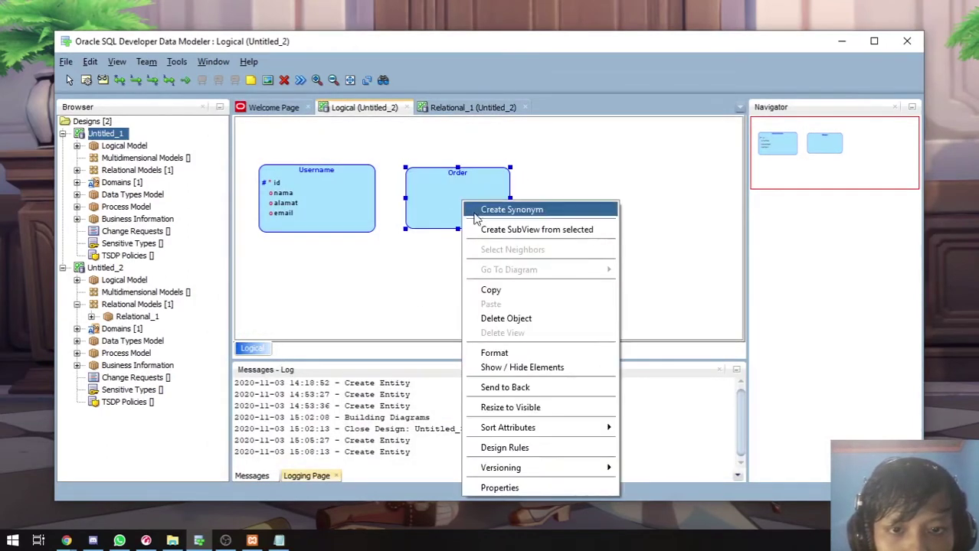
click(450, 200)
double_click(449, 200)
click(244, 141)
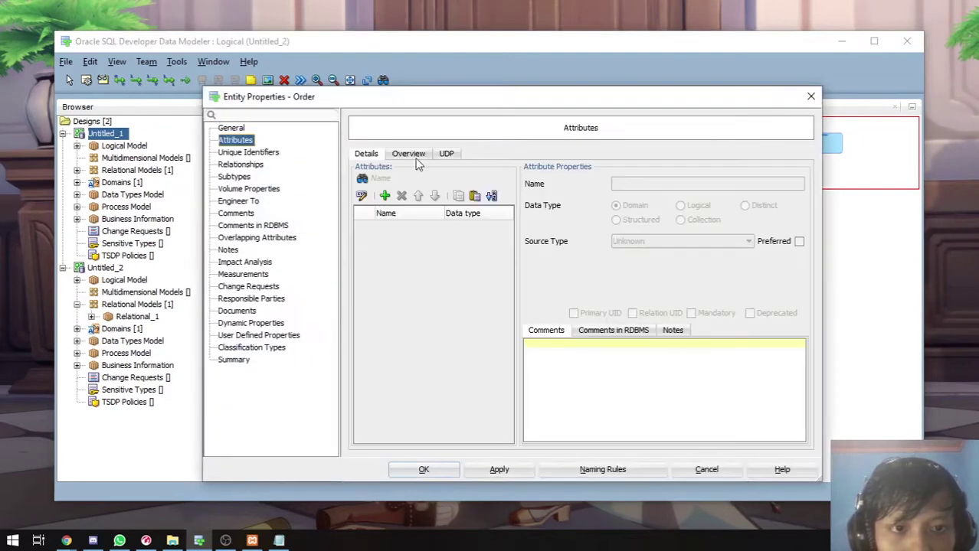
click(383, 196)
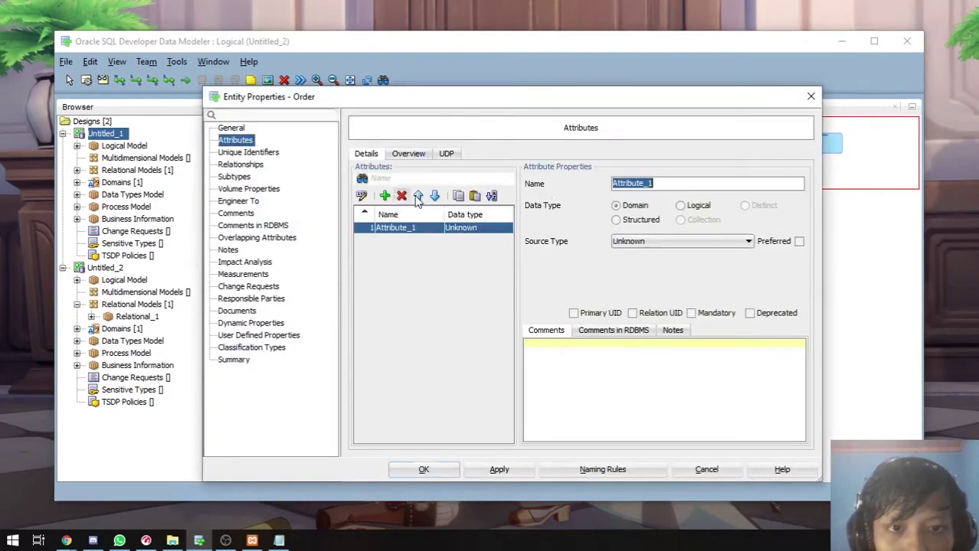
text(ID)
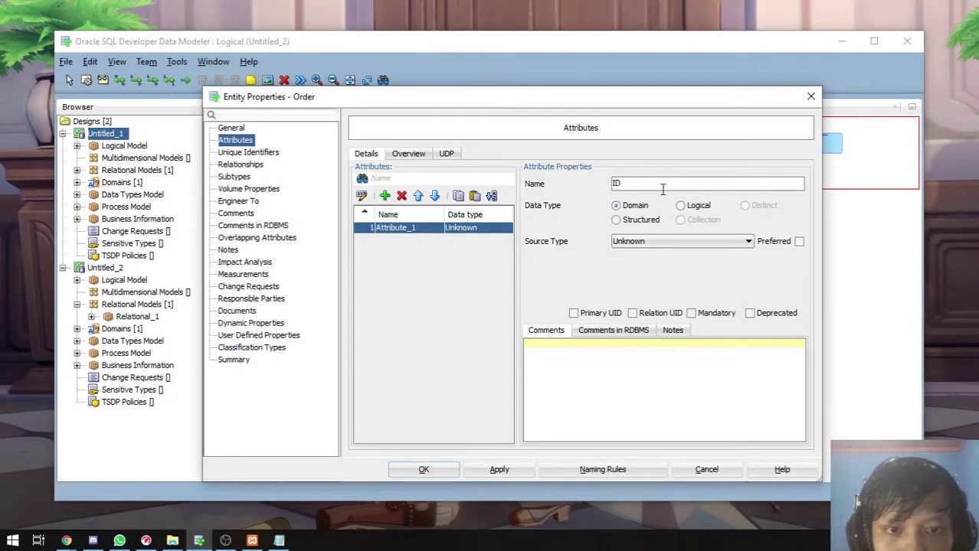
click(680, 206)
Step: Set the ID attribute's source type to Integer, make it the Primary UID, and apply the changes
click(684, 242)
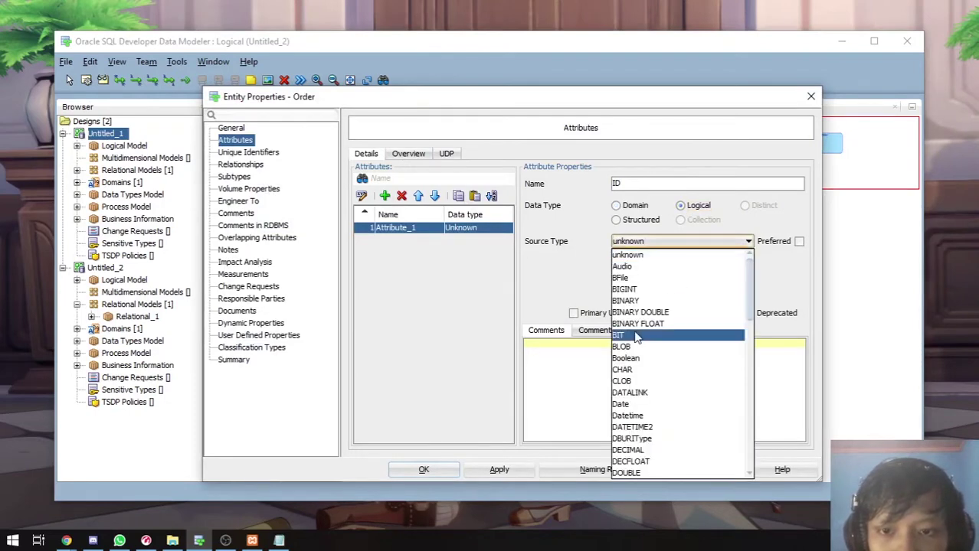
scroll(650, 382, down, 10)
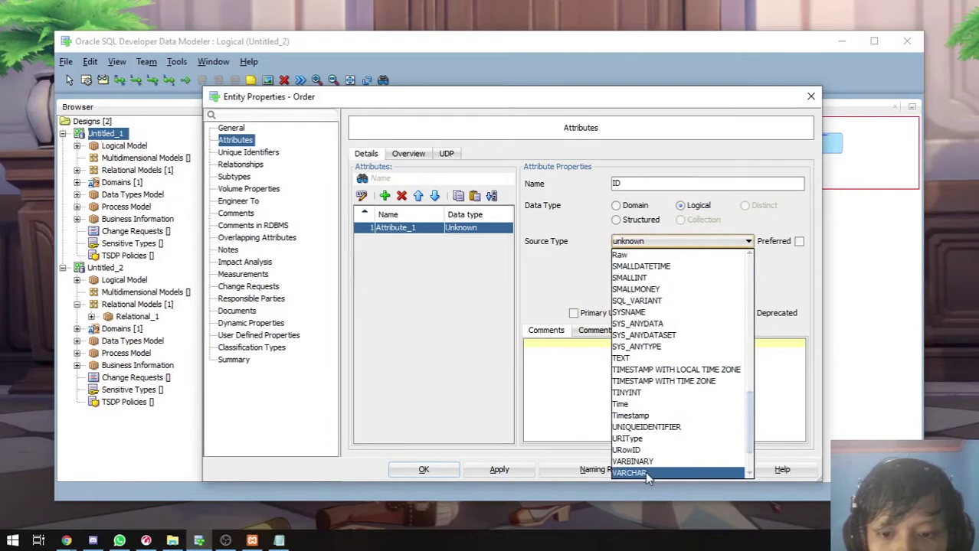
scroll(718, 306, up, 10)
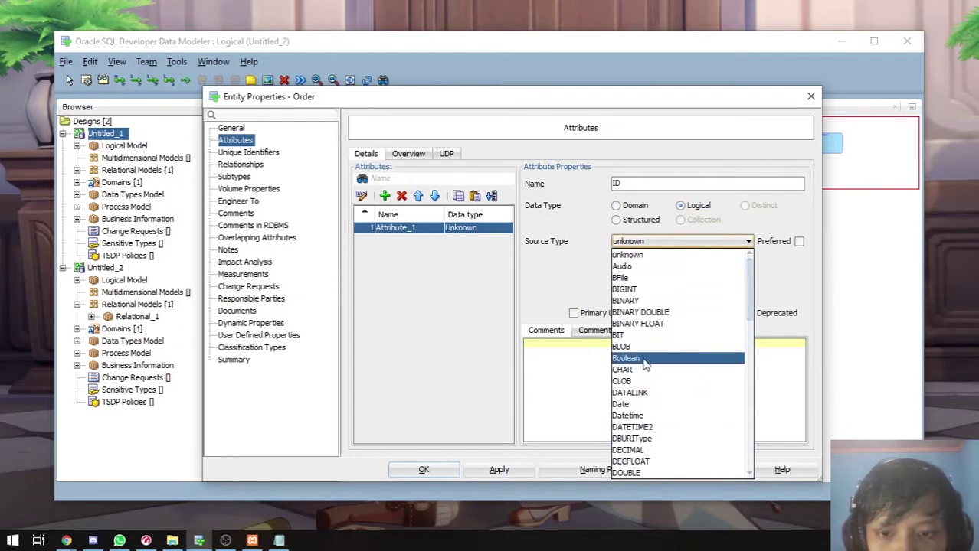
scroll(649, 390, down, 3)
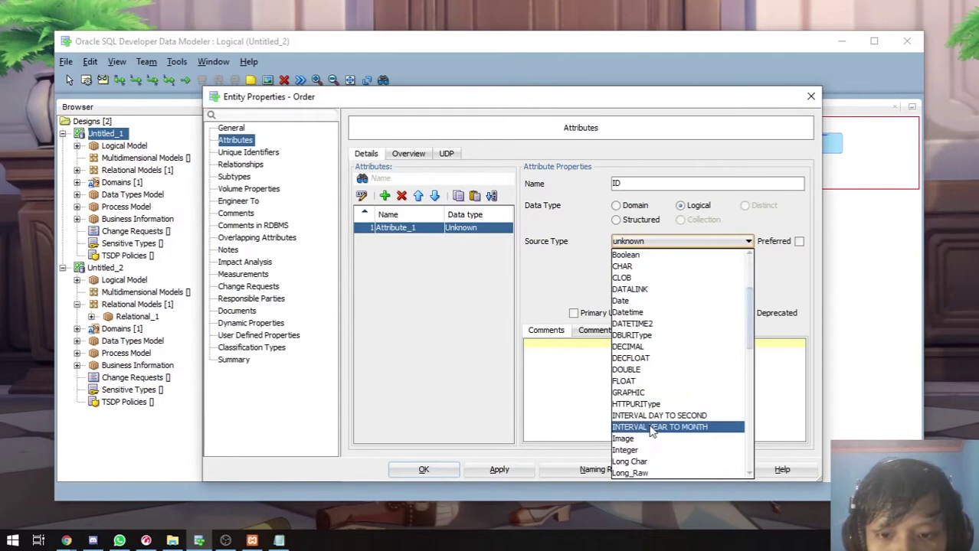
click(648, 450)
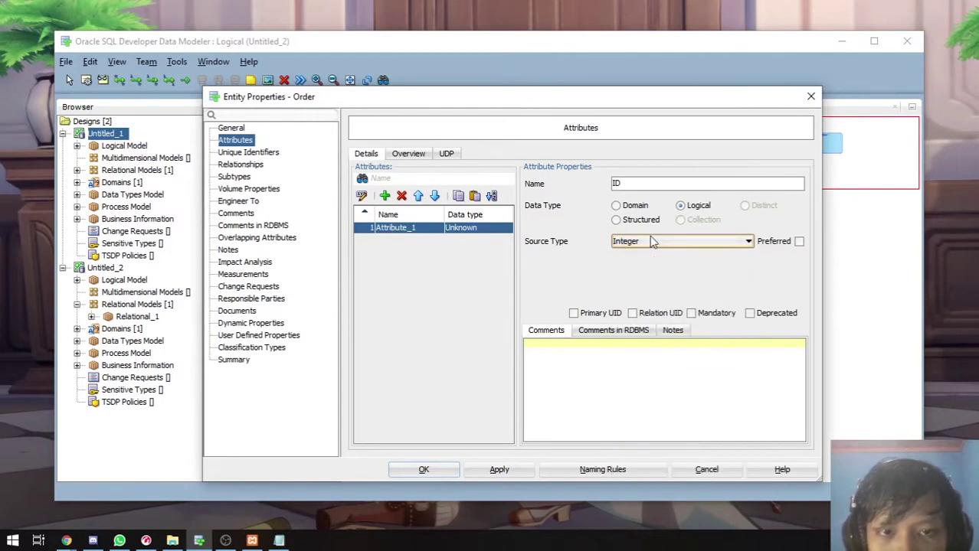
click(672, 244)
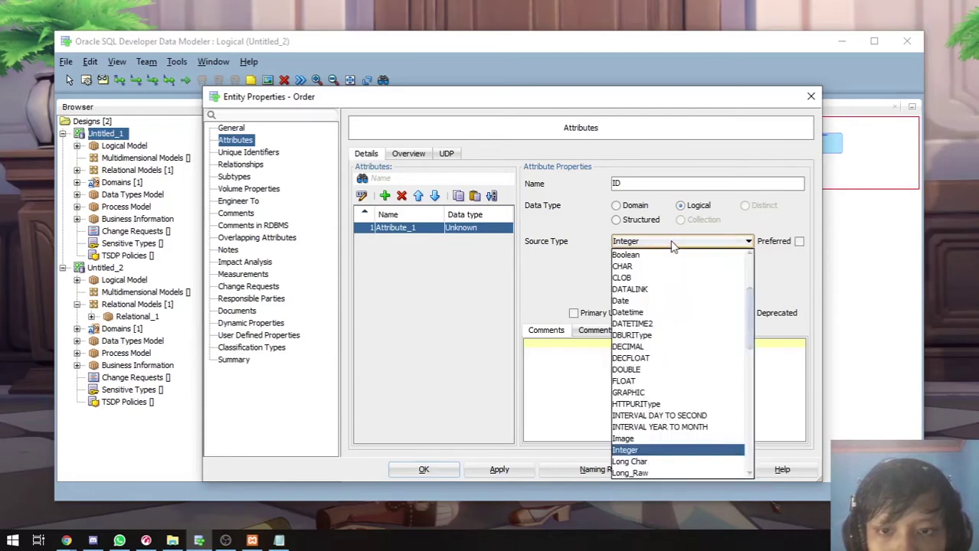
click(672, 244)
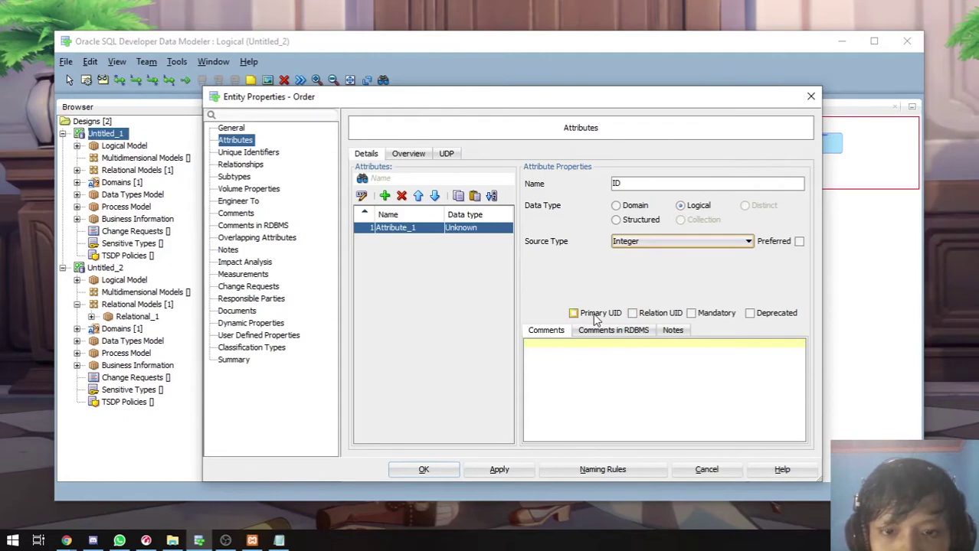
click(585, 314)
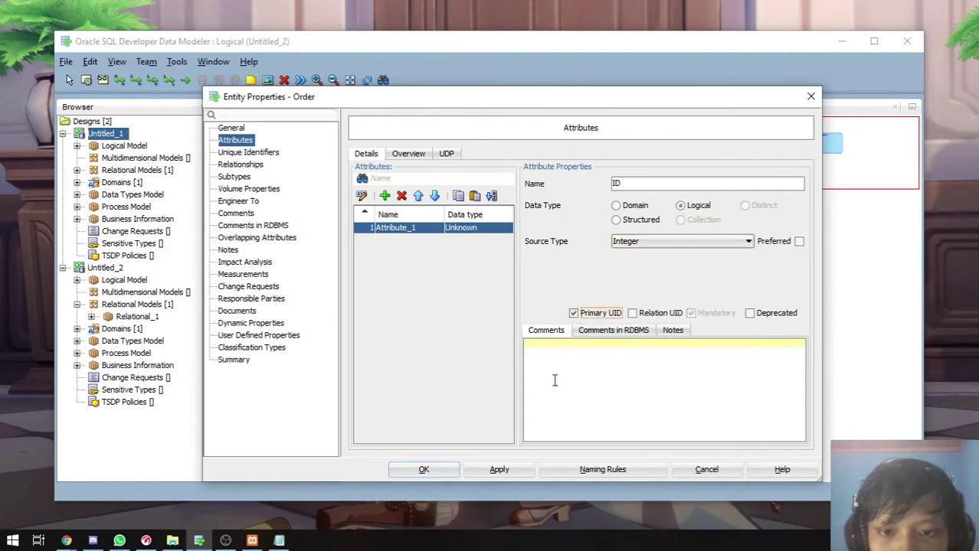
click(500, 470)
Step: Add a second attribute named gudang to the Order entity with the Logical data type
click(384, 196)
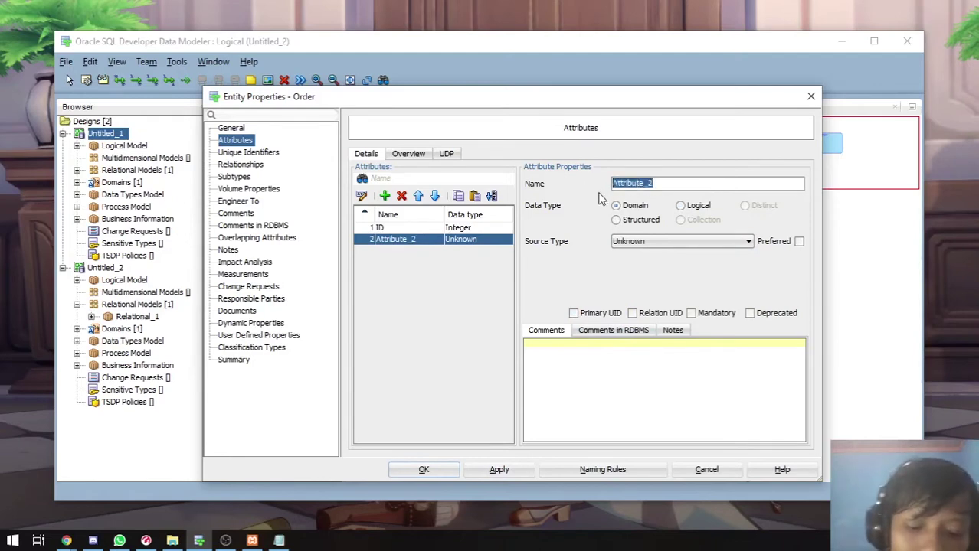
text(id)
key(BackSpace)
key(BackSpace)
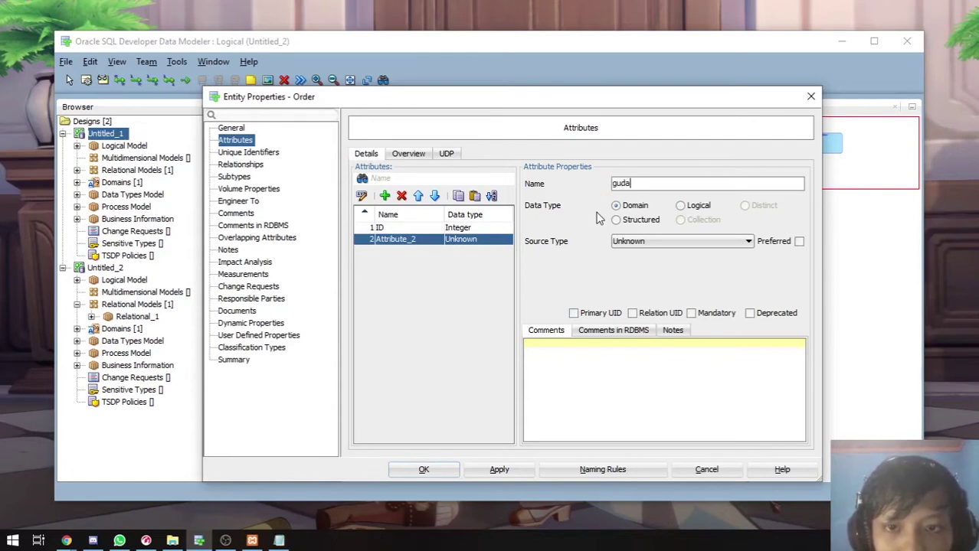
click(692, 207)
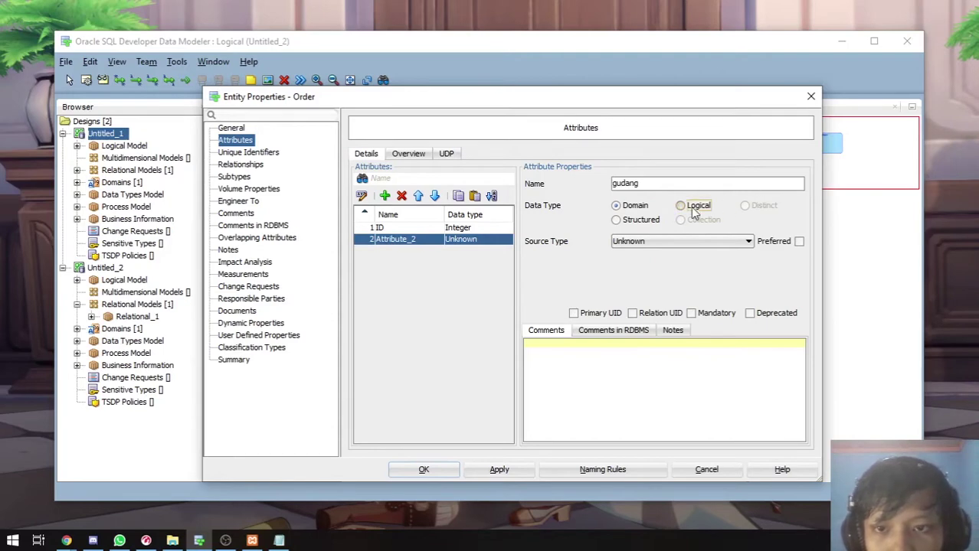
Step: Set the source type of the gudang attribute to Integer
click(698, 243)
mouse_move(753, 283)
mouse_down()
mouse_move(752, 348)
mouse_move(743, 279)
mouse_up()
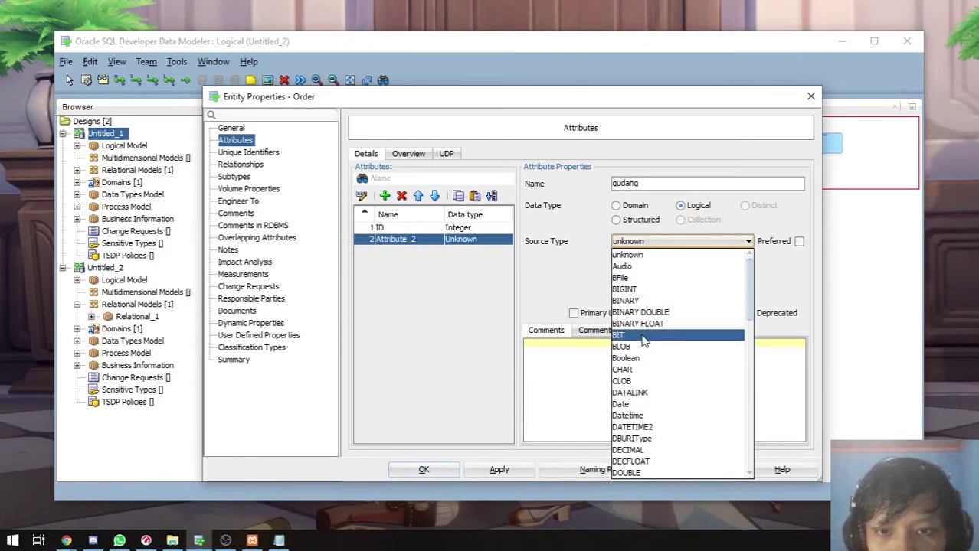
scroll(645, 358, down, 1)
scroll(639, 310, up, 1)
scroll(643, 437, down, 9)
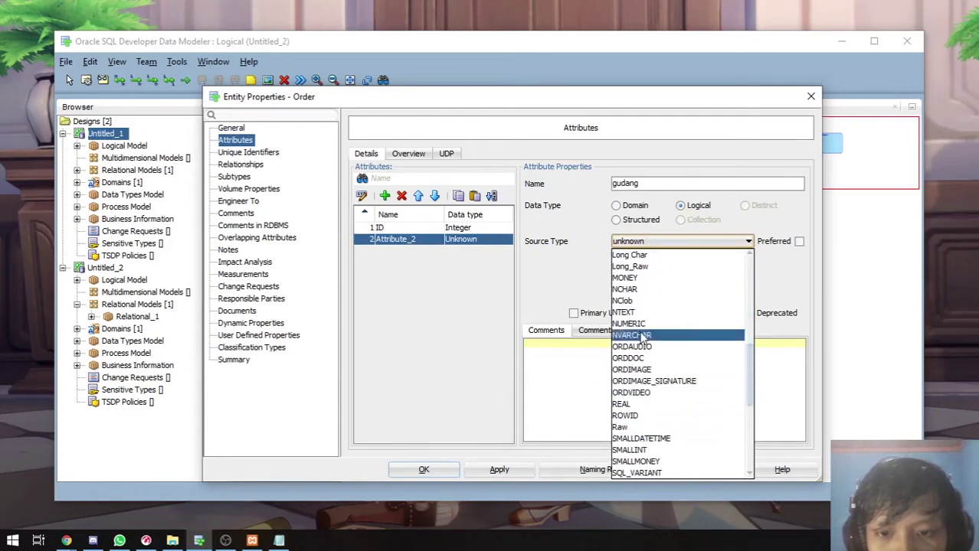
scroll(644, 336, down, 6)
scroll(645, 398, down, 1)
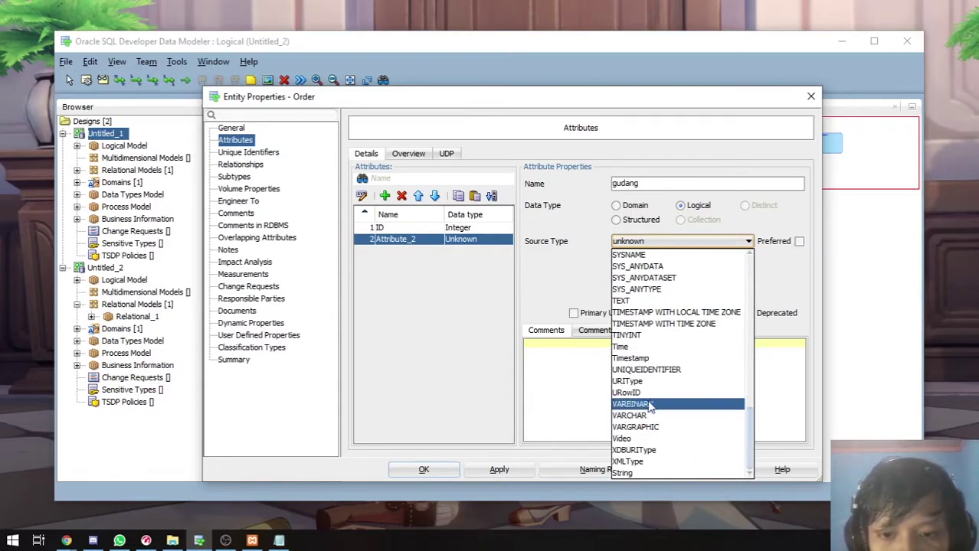
scroll(651, 367, up, 16)
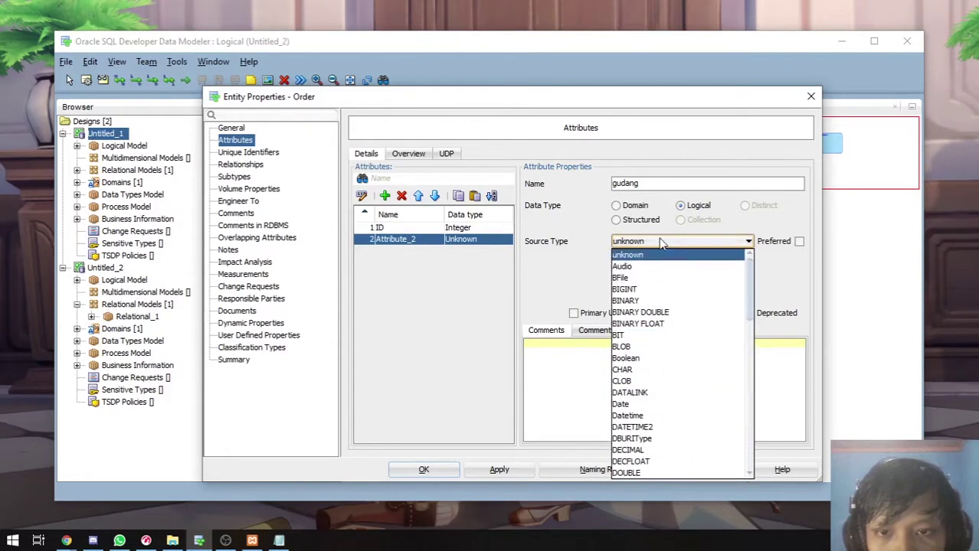
scroll(657, 329, down, 1)
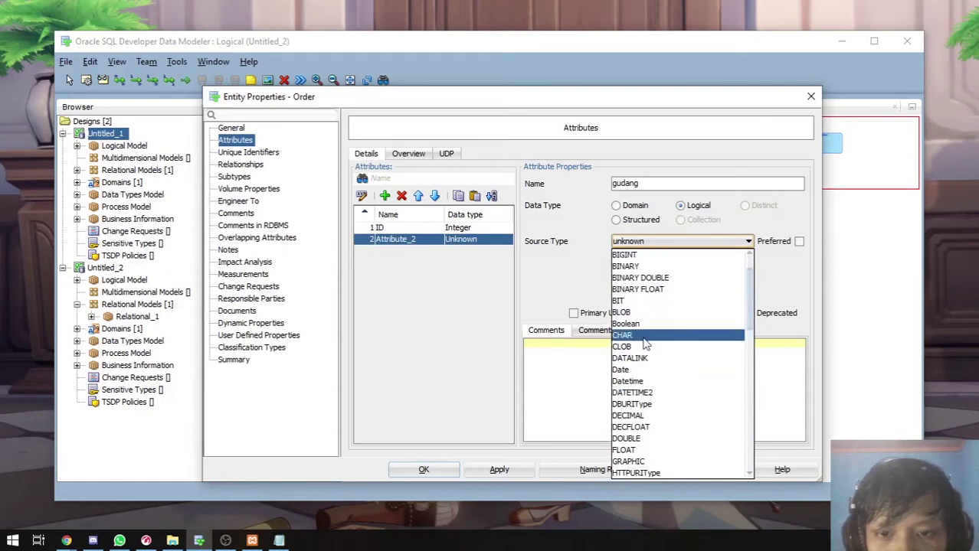
scroll(653, 321, down, 3)
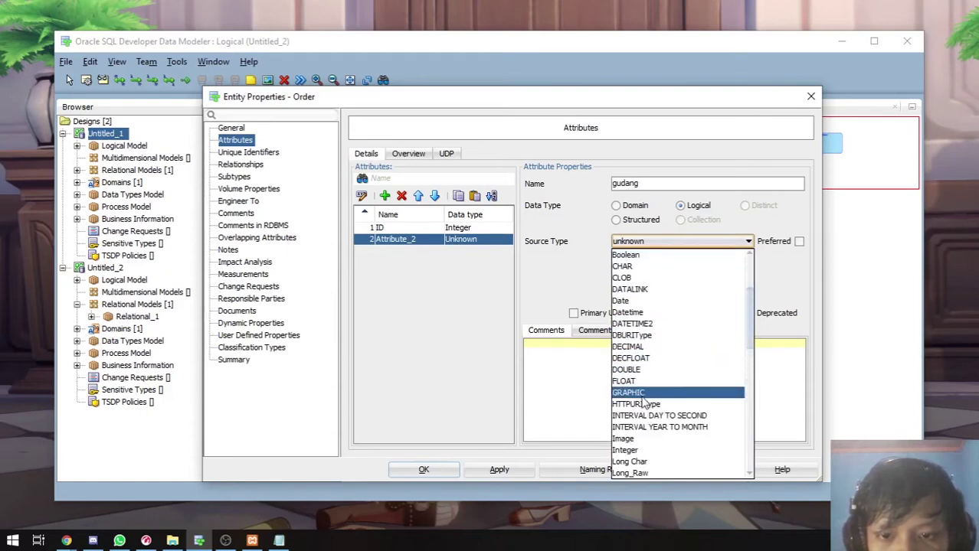
scroll(646, 391, down, 1)
click(645, 381)
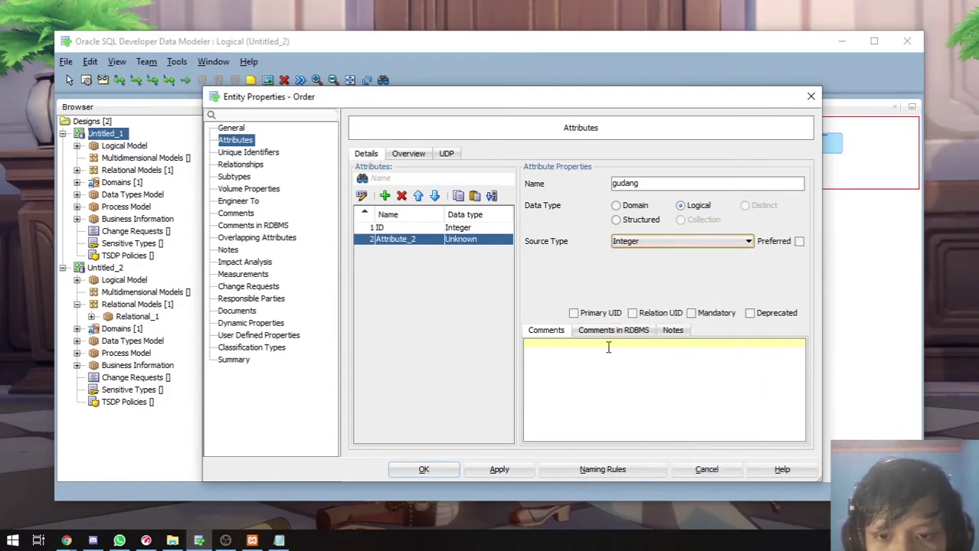
Step: Mark the gudang attribute as Relation UID, rename it kode_gudang, and apply and close the Order entity's properties
click(656, 314)
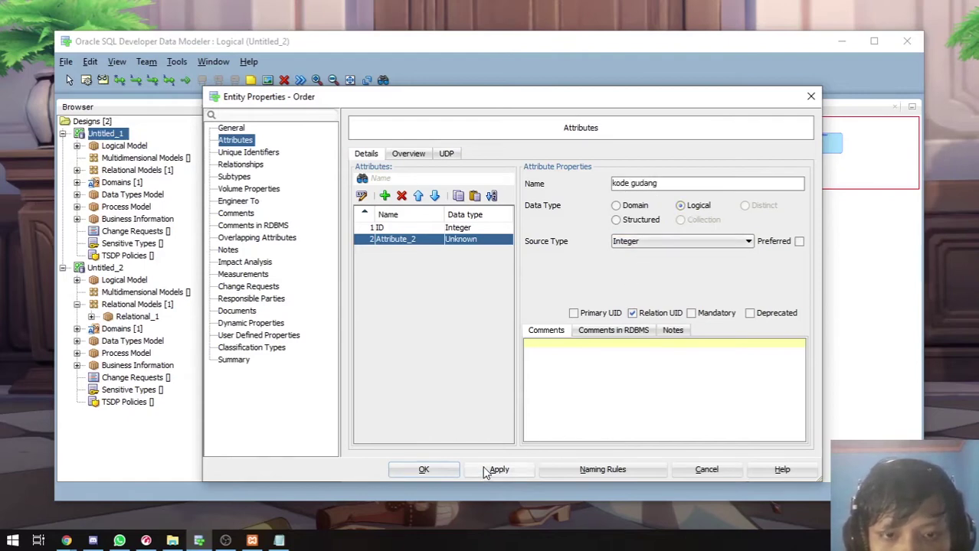
key(BackSpace)
text(_)
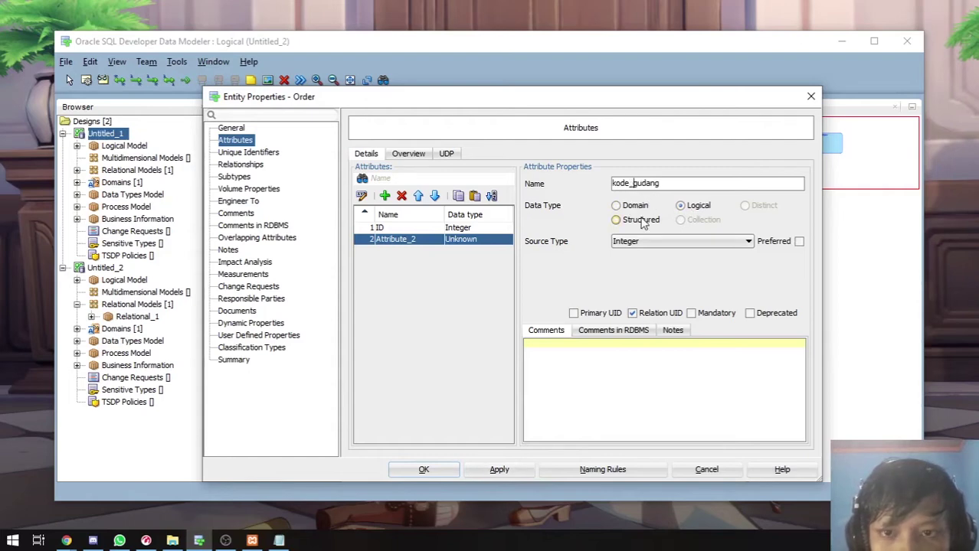
click(499, 470)
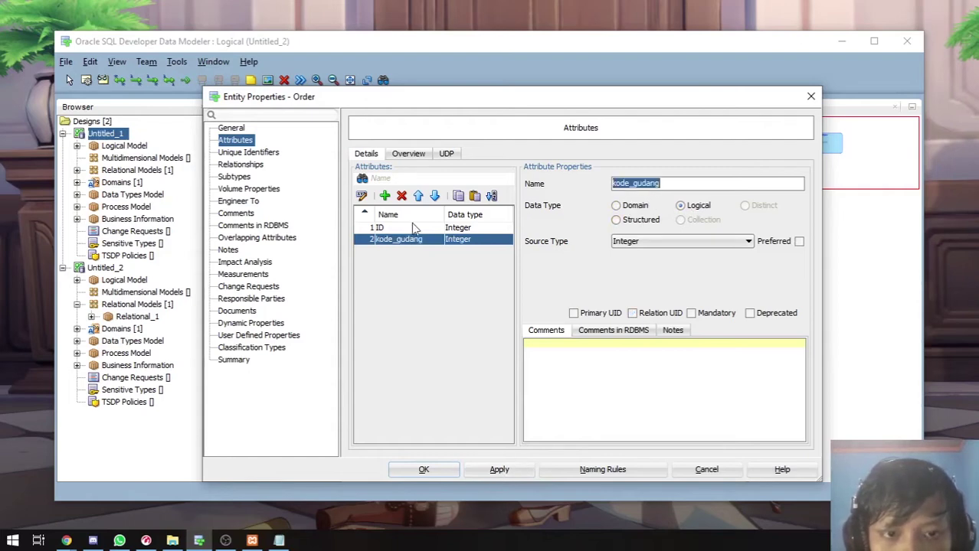
click(429, 470)
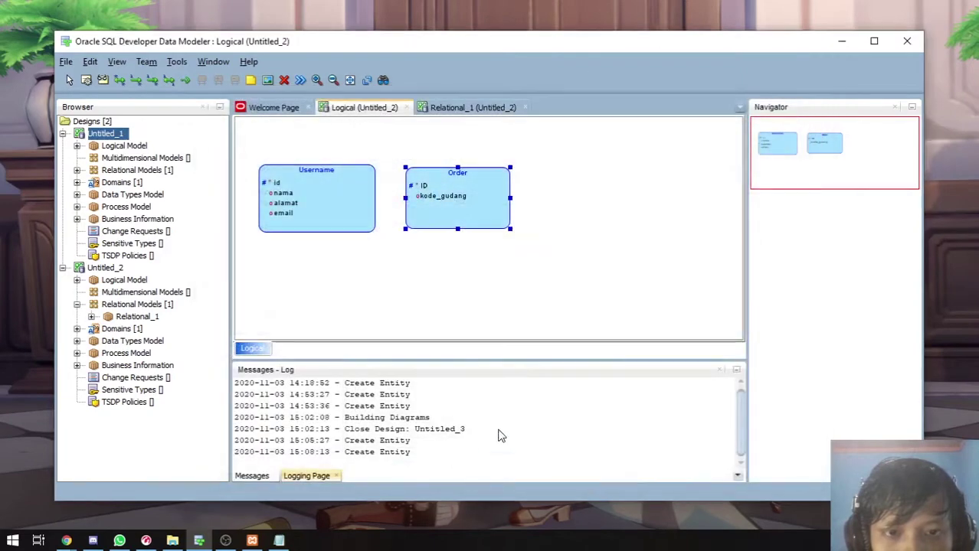
Step: Review the Order entity's attributes and check the planned entities listed in the Notepad note
double_click(465, 198)
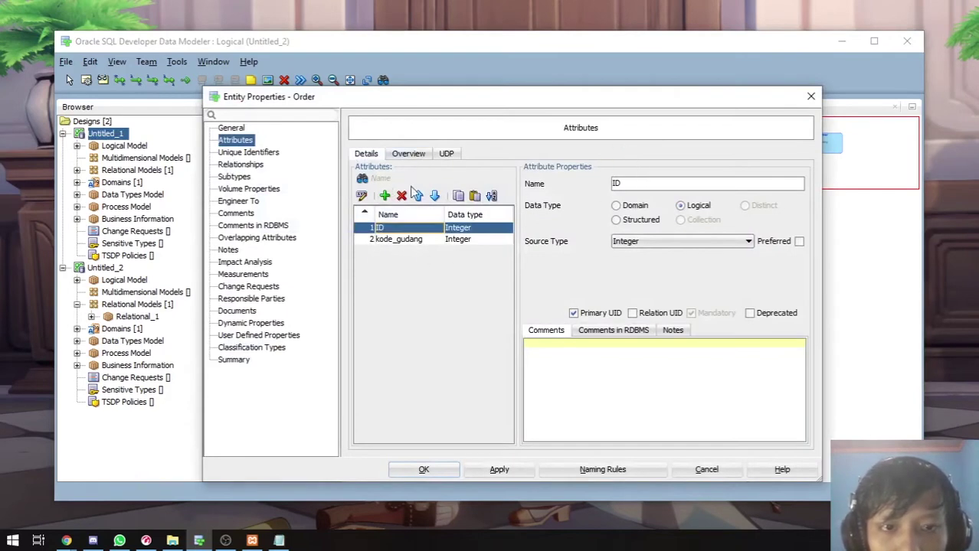
click(810, 98)
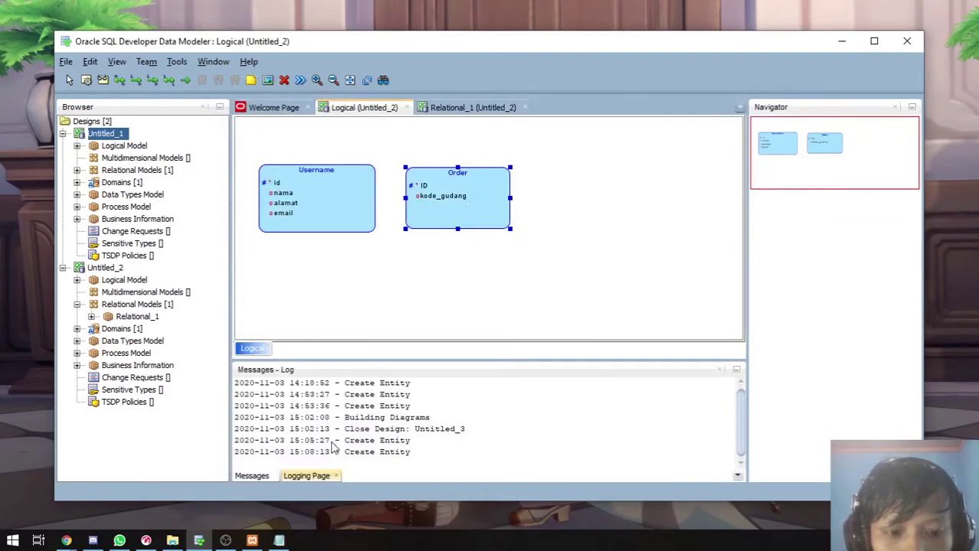
click(277, 541)
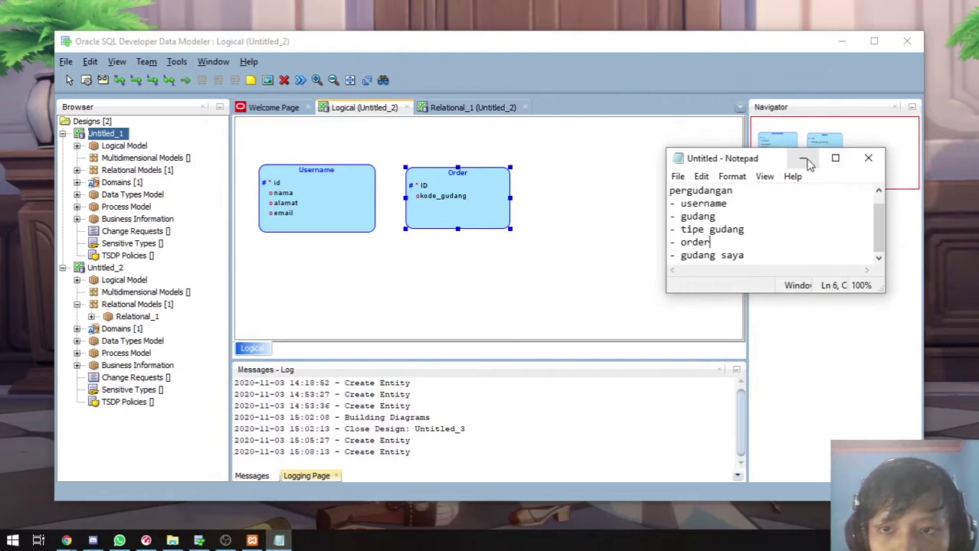
scroll(738, 232, up, 1)
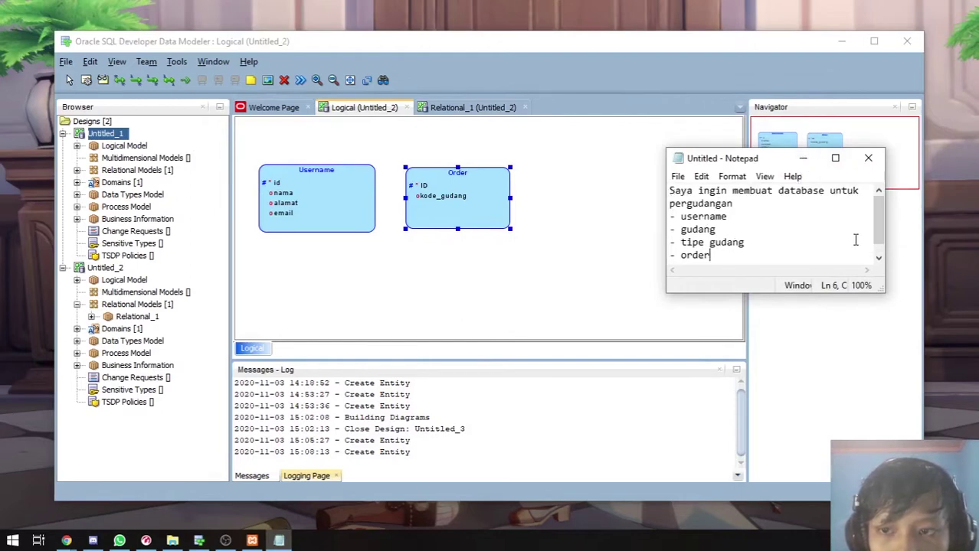
scroll(741, 227, down, 1)
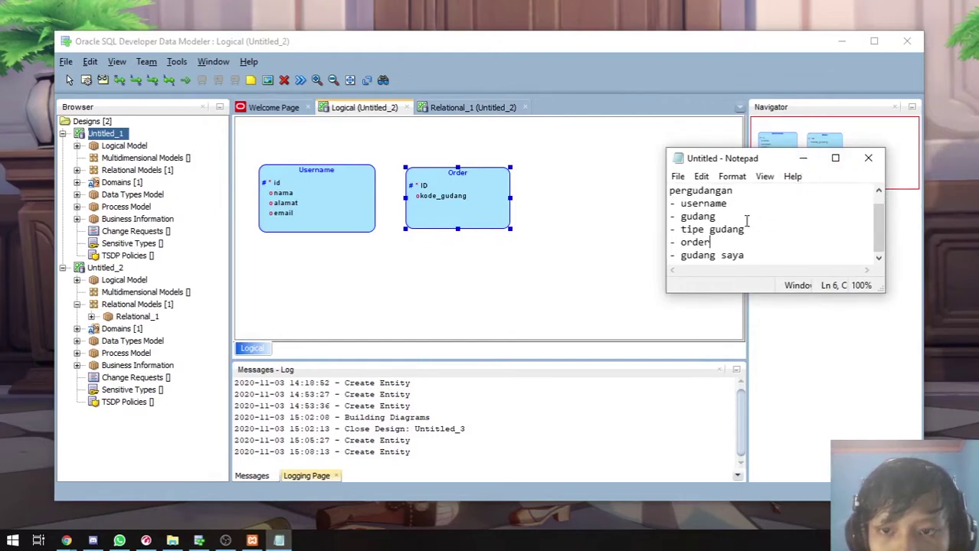
click(804, 162)
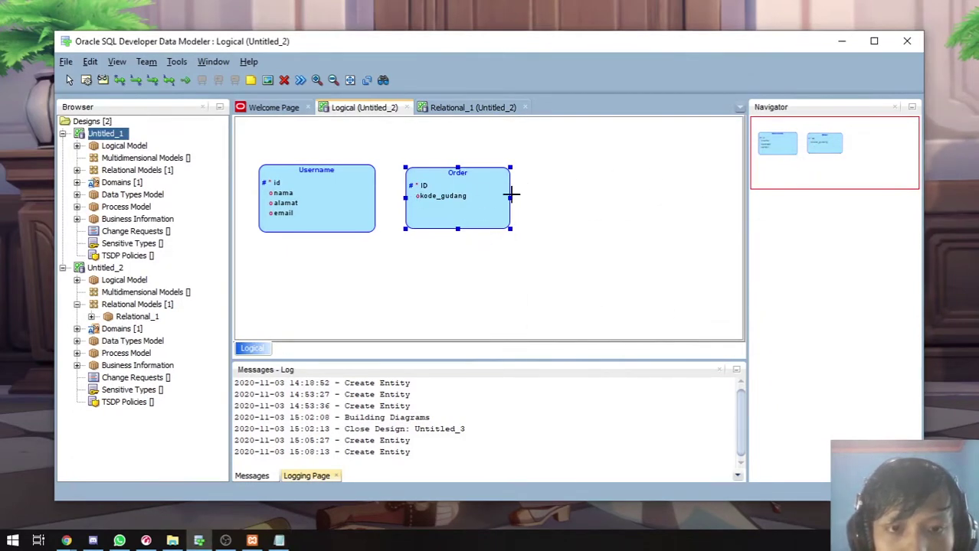
click(278, 542)
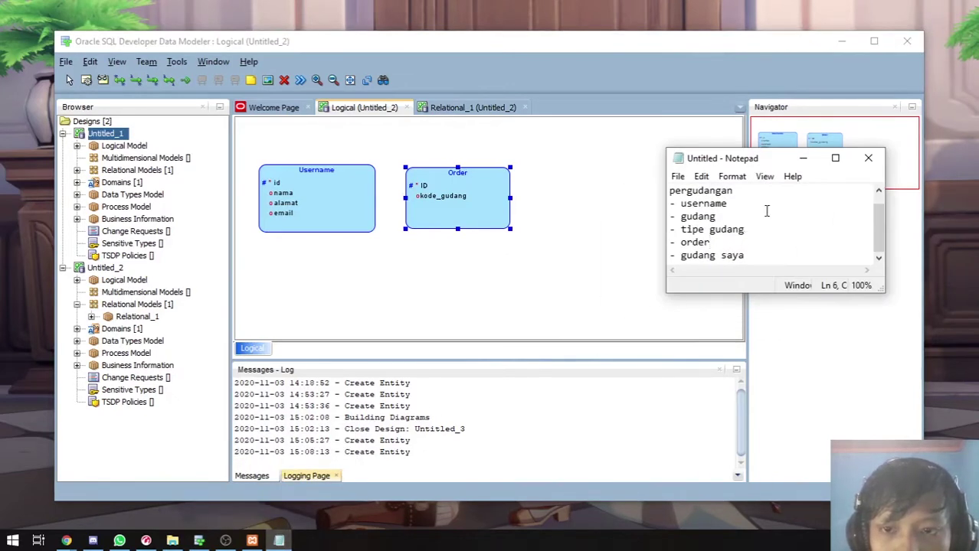
click(804, 163)
drag(548, 170, 660, 231)
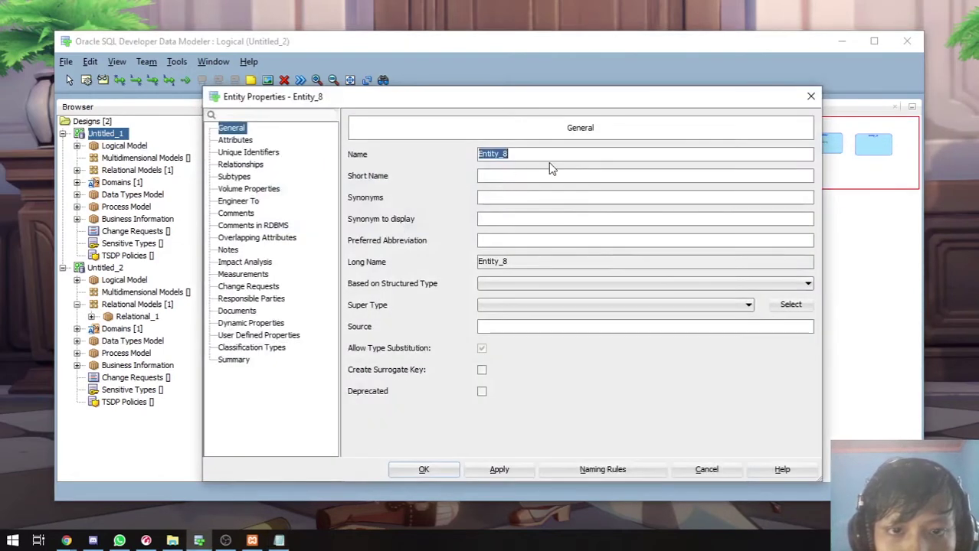
text(Guda)
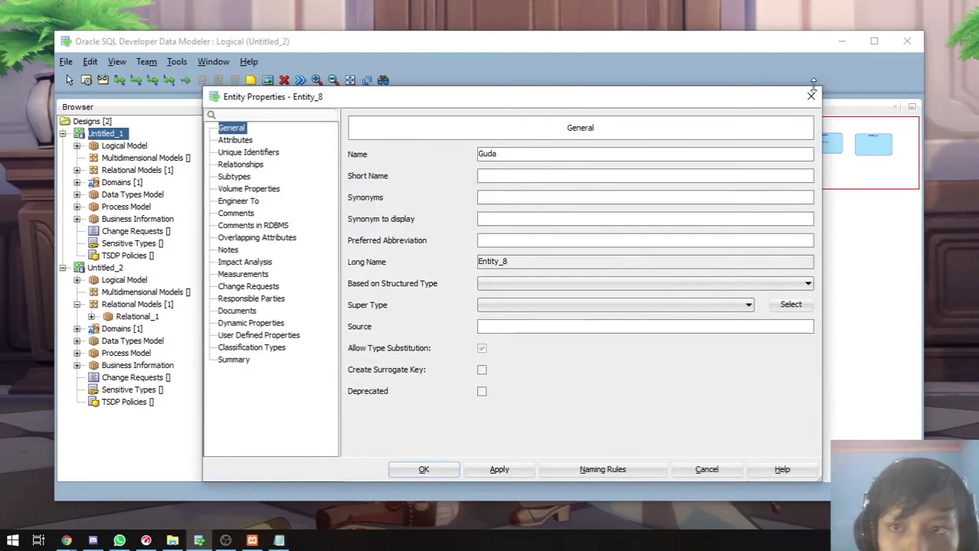
click(811, 96)
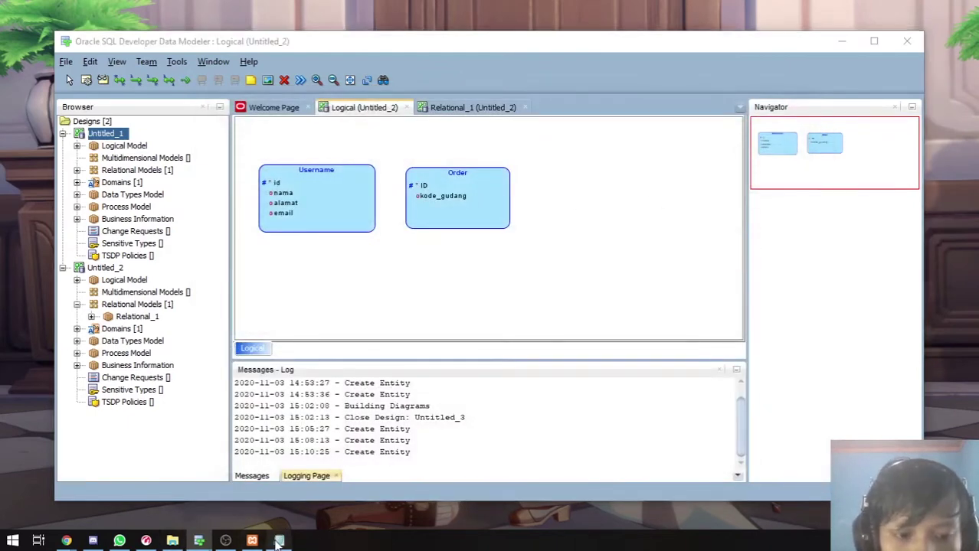
Step: In the Notepad note, remove gudang saya and tipe gudang from the list of planned entities
click(278, 541)
drag(756, 257, 724, 244)
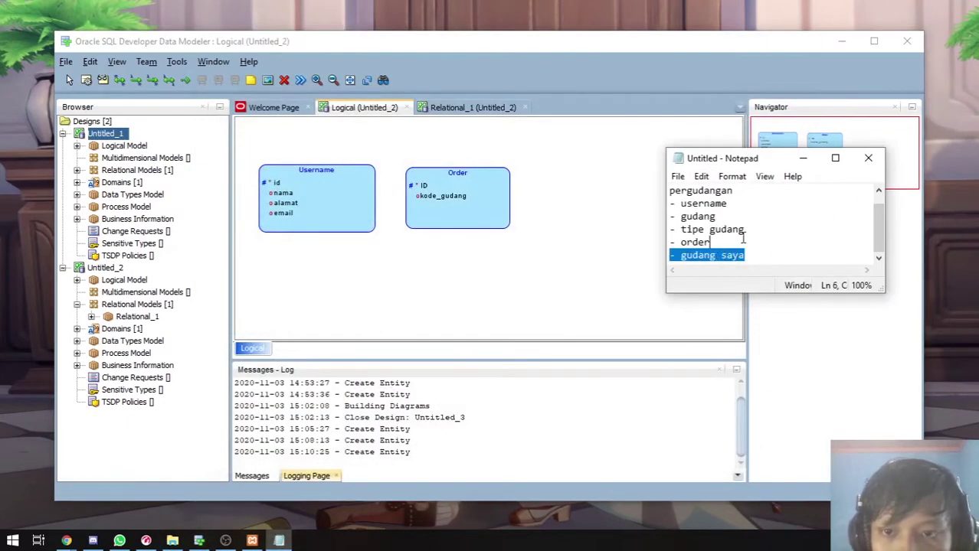
key(BackSpace)
click(725, 232)
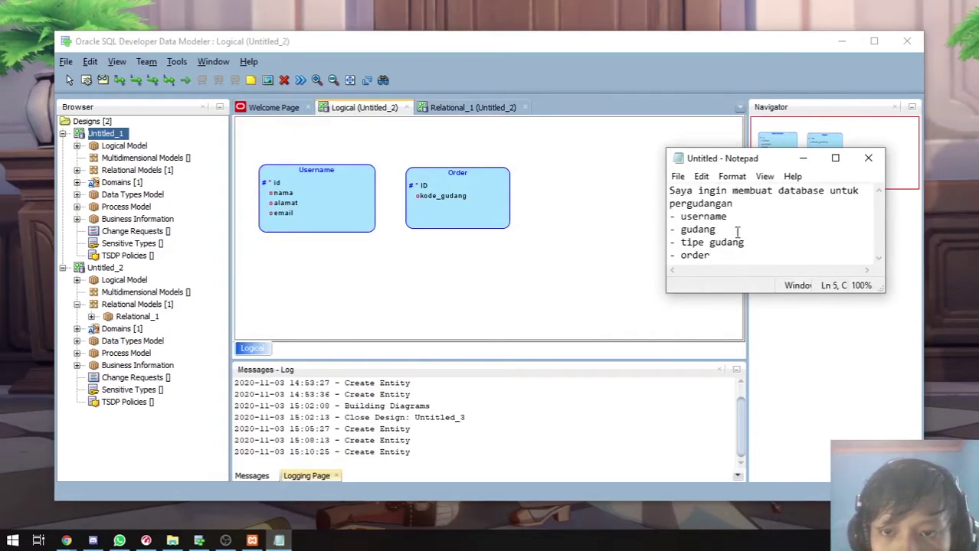
drag(766, 242, 762, 228)
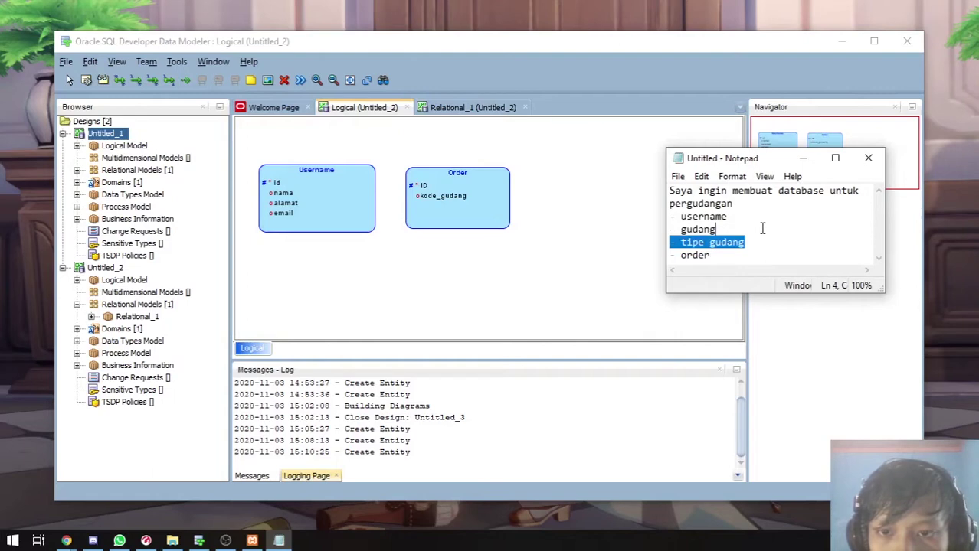
key(BackSpace)
Step: Add pemilik as a new list item below order in the note and minimize Notepad
click(716, 258)
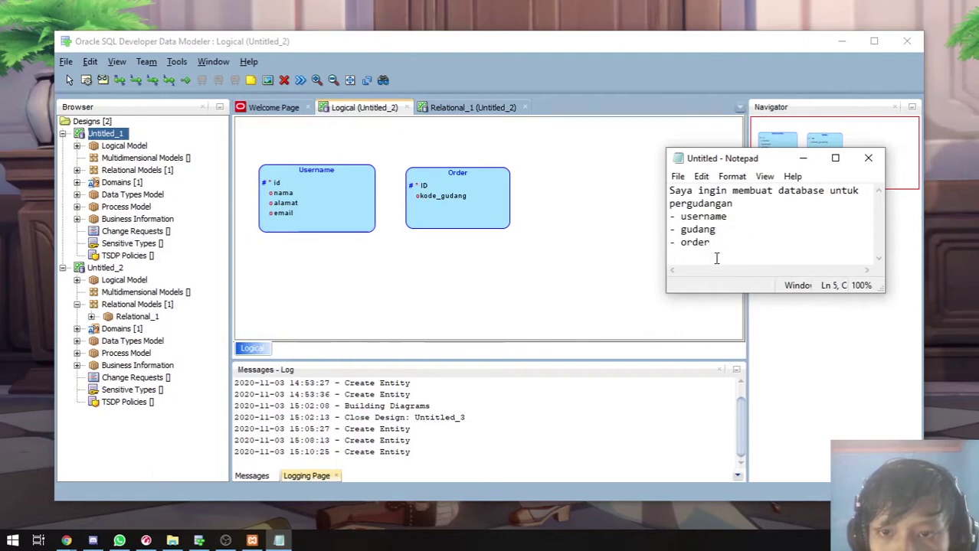
key(Return)
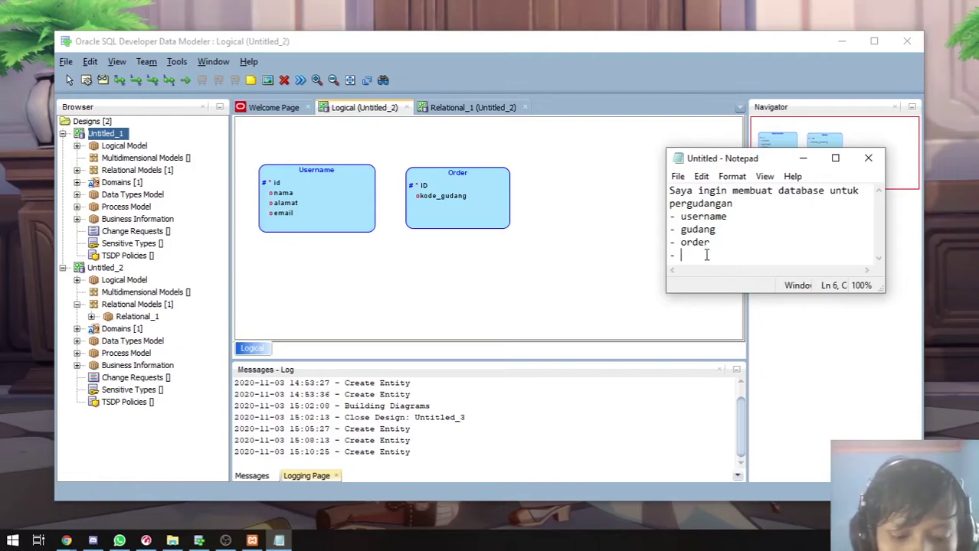
key(BackSpace)
key(BackSpace)
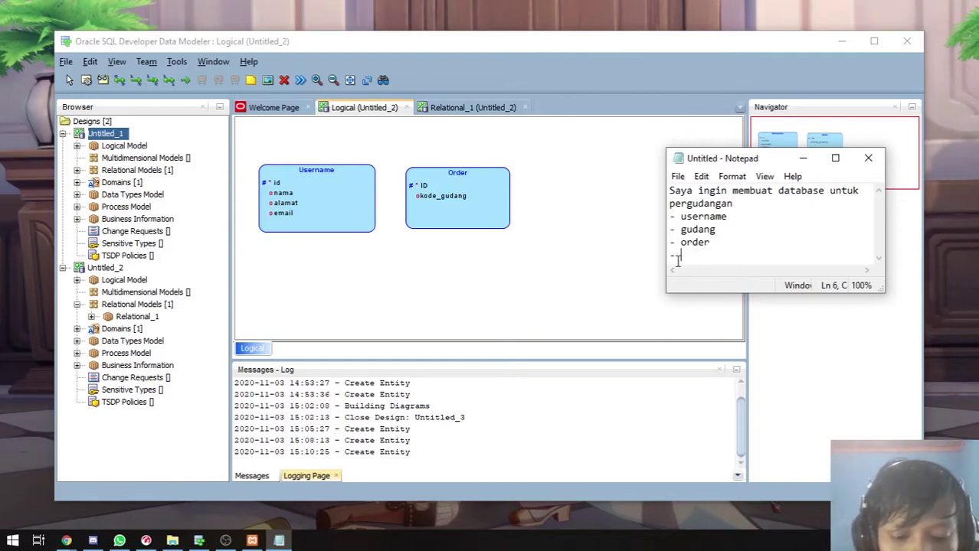
text(pemilik)
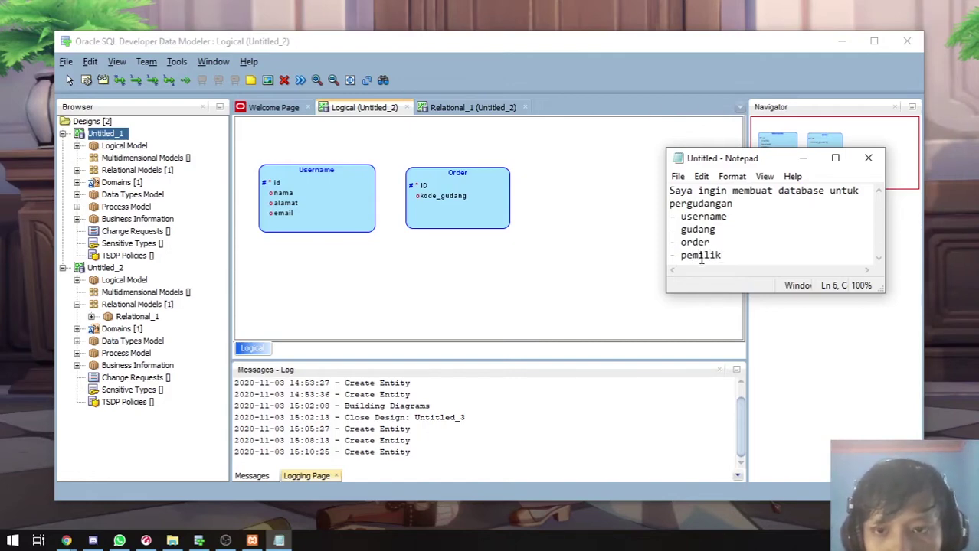
click(802, 159)
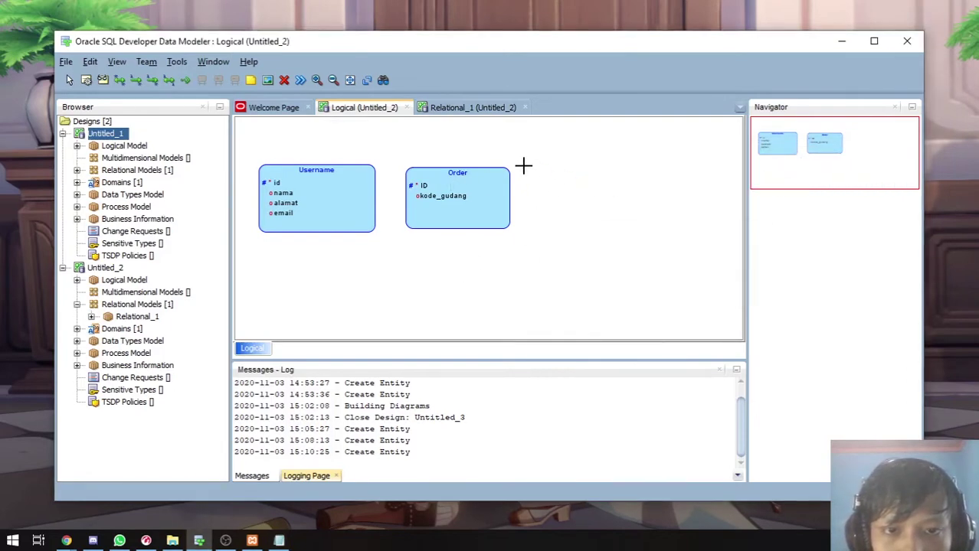
Step: Draw a Gudang entity beside the Order entity and give it an id attribute with the Logical data type, marked as Primary UID
drag(543, 173, 664, 243)
text(Gudang)
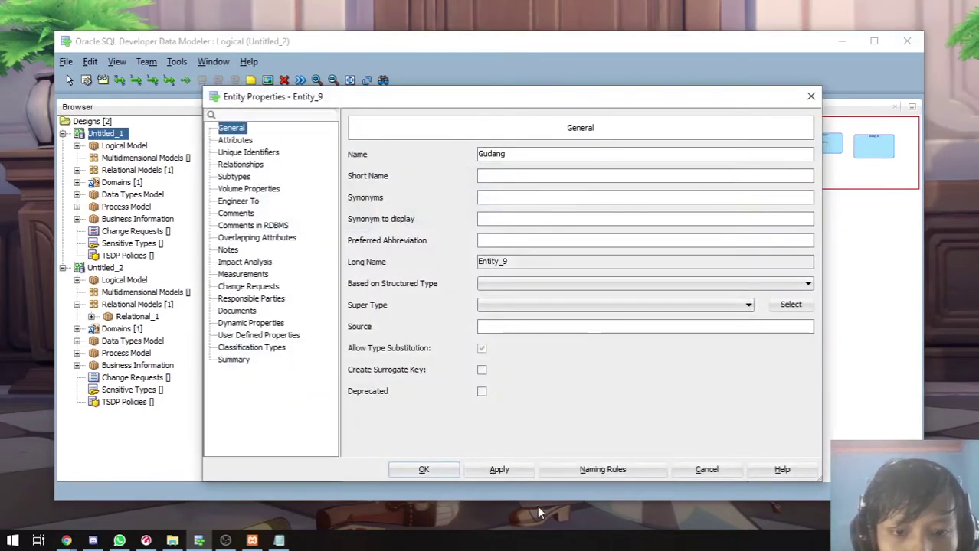
click(242, 142)
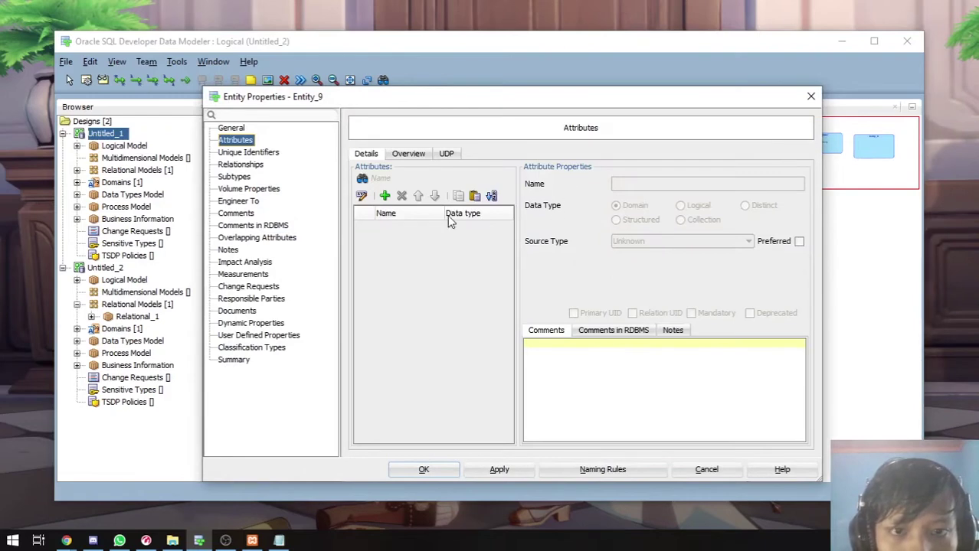
click(385, 196)
text(id)
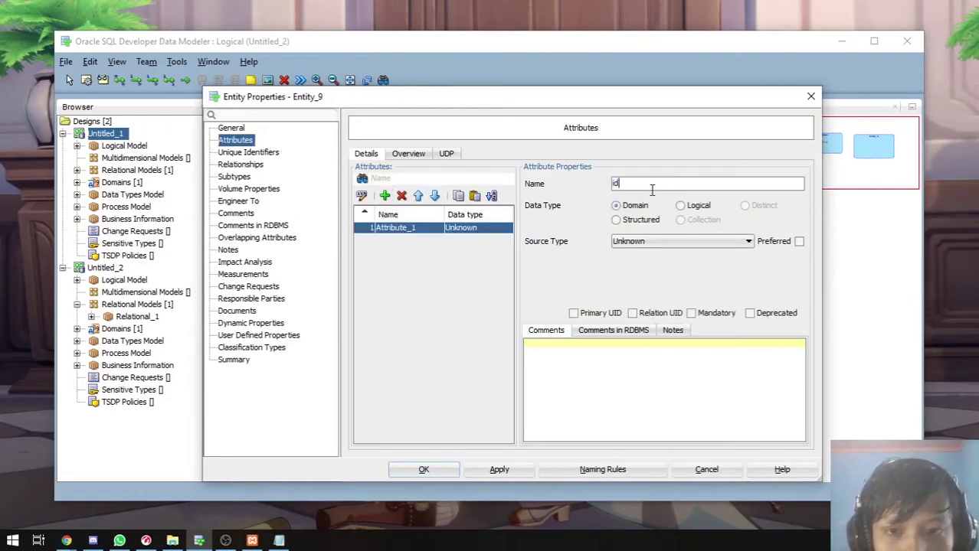
click(681, 206)
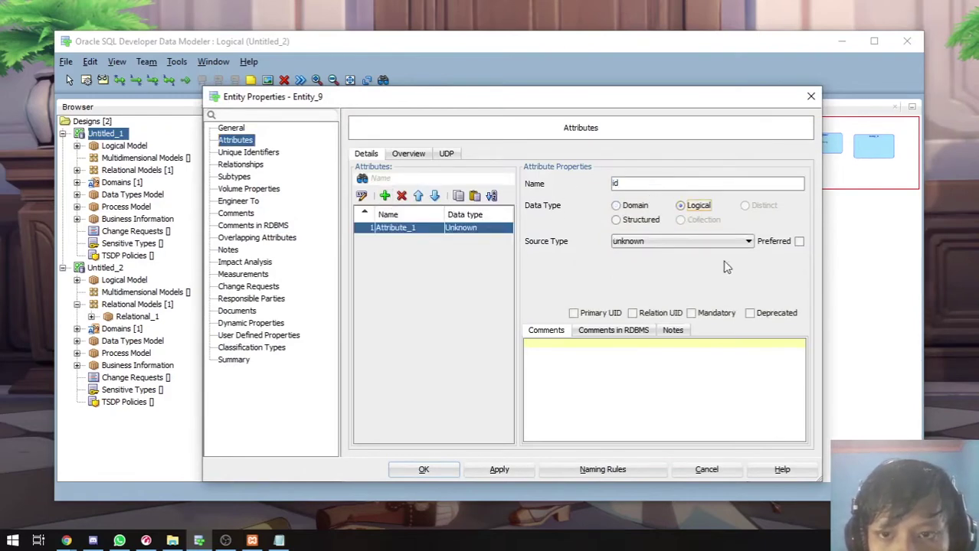
click(575, 314)
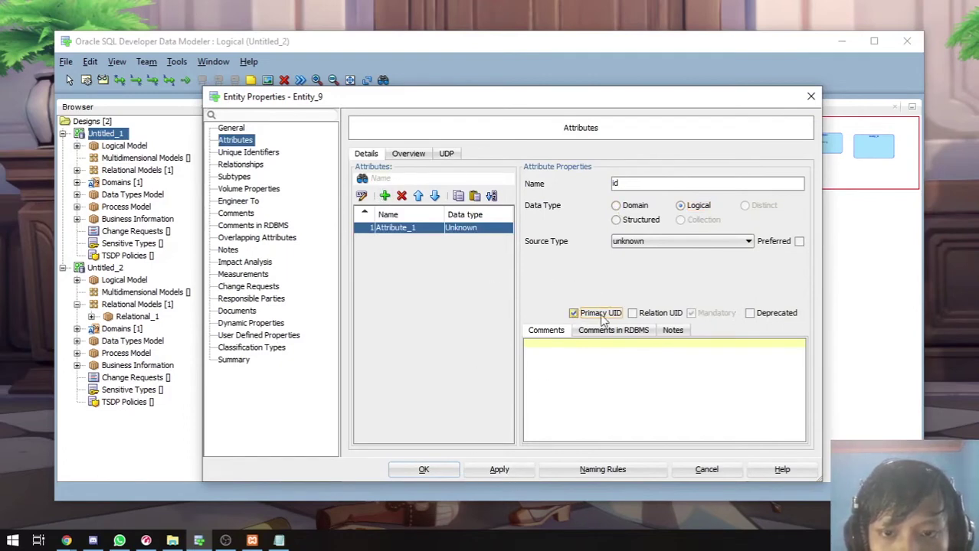
Step: Add a second attribute to the Gudang entity
click(384, 195)
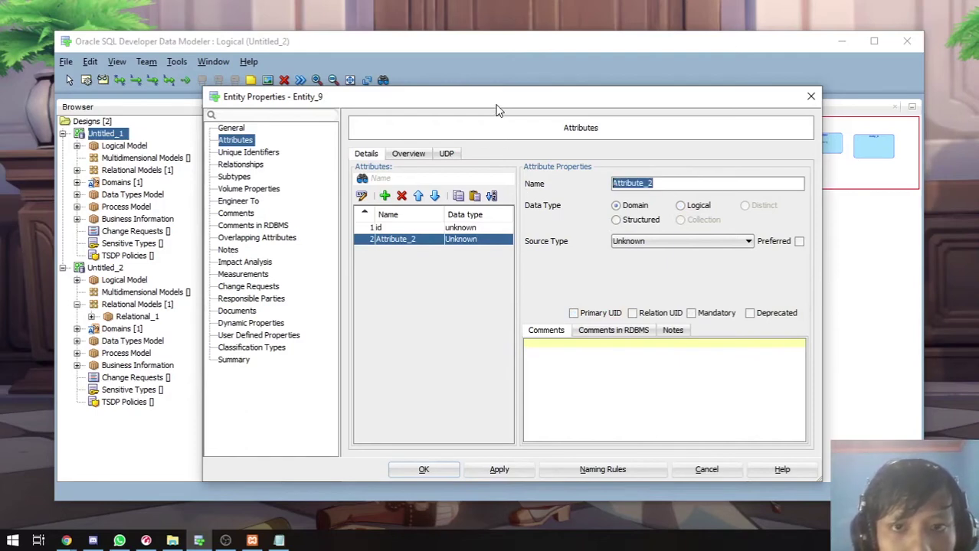
click(235, 140)
drag(618, 87, 810, 77)
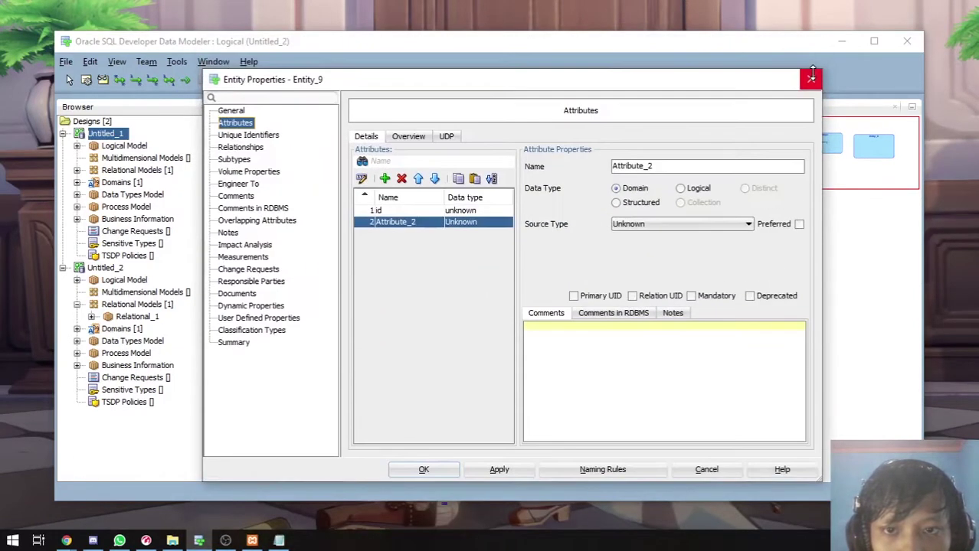
drag(657, 166, 580, 172)
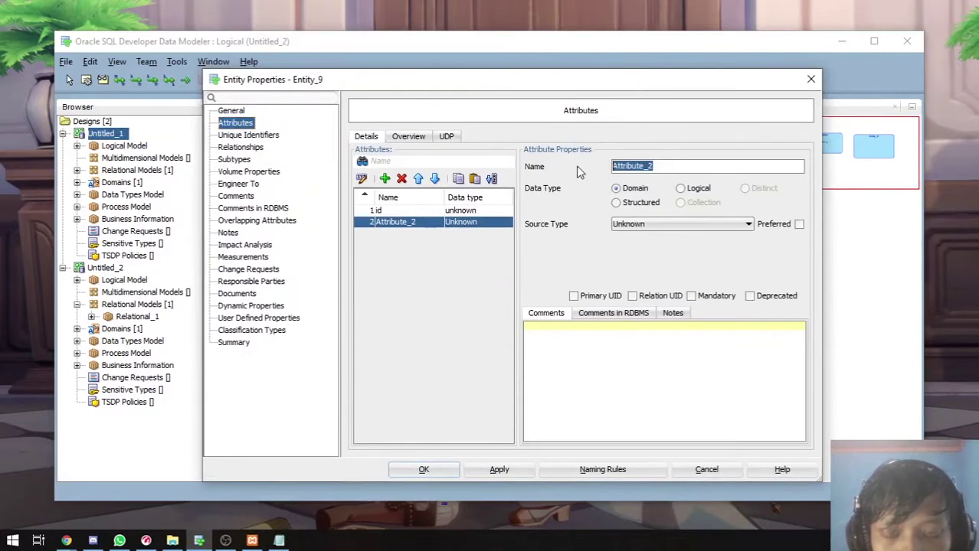
text(nama)
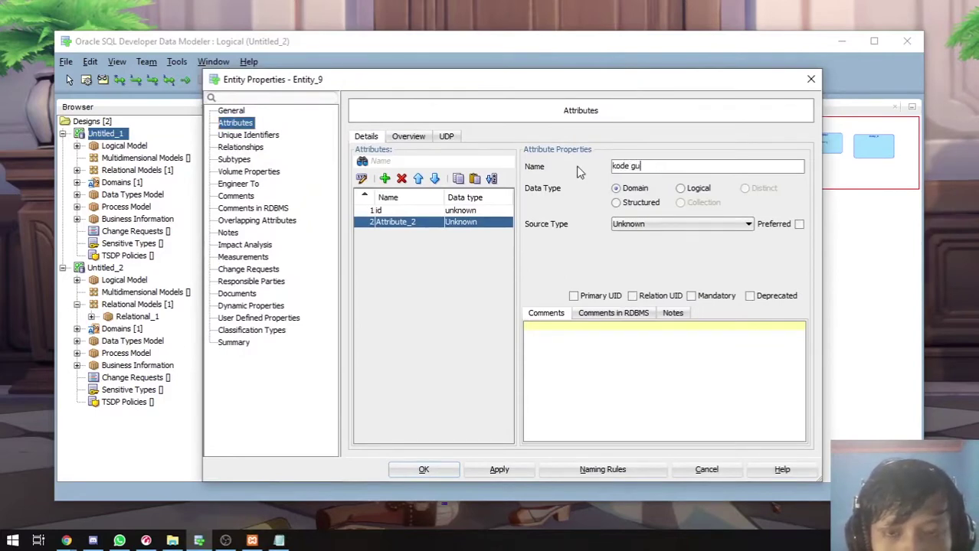
key(BackSpace)
key(BackSpace)
key(BackSpace)
key(BackSpace)
key(BackSpace)
key(BackSpace)
key(BackSpace)
key(BackSpace)
key(BackSpace)
key(BackSpace)
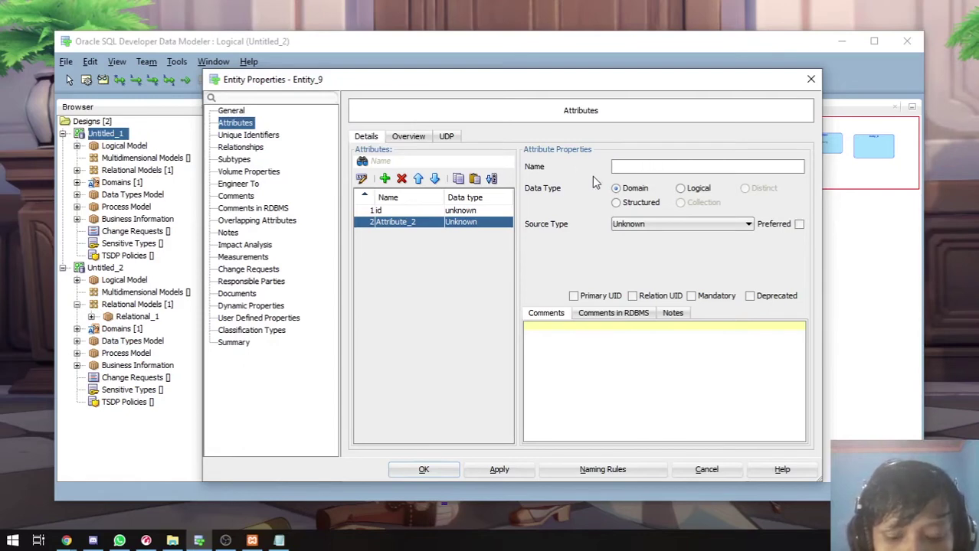
Step: Name the second attribute kode gudang, give it the Logical data type, and rename it pemilik
text(kode gudang)
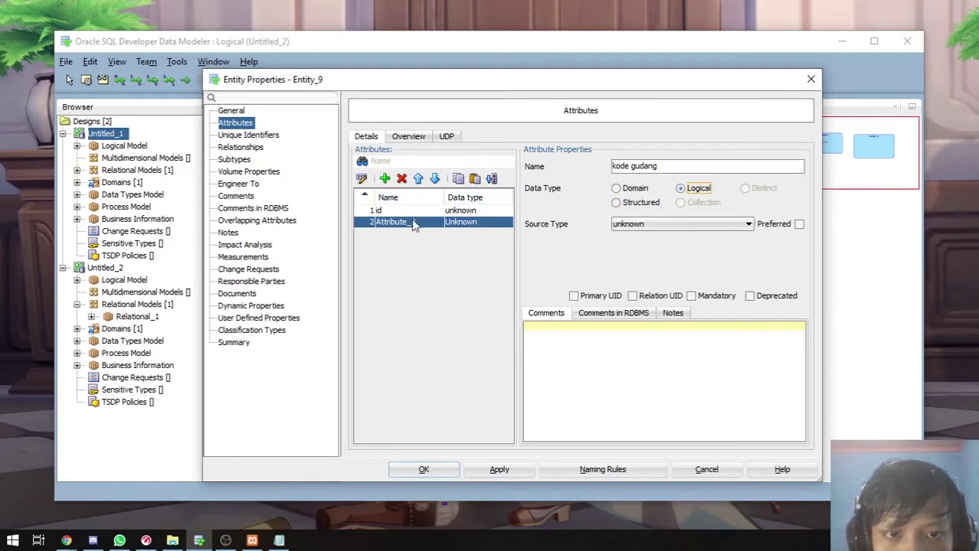
key(Tab)
text(p)
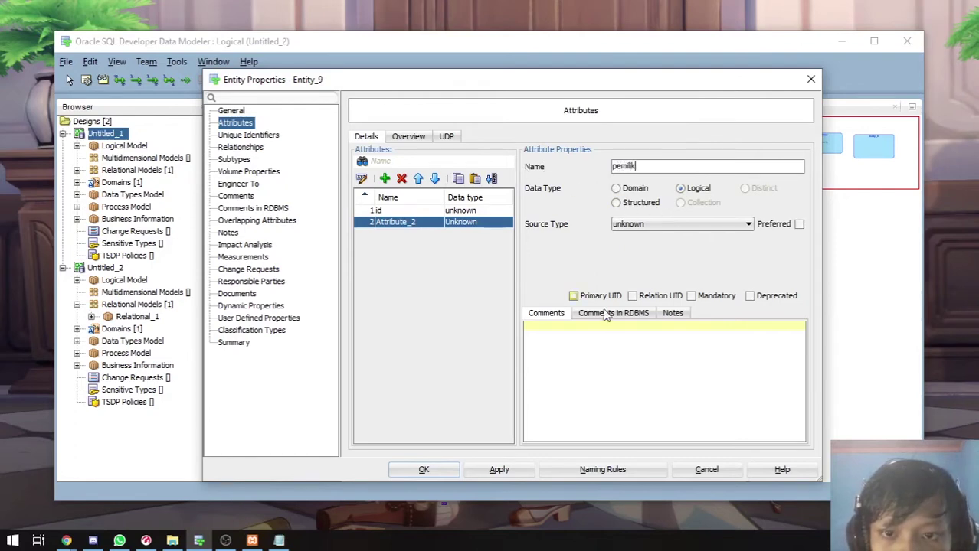
Step: Add a third attribute named Harga sewa to the Gudang entity with the Logical data type
click(384, 178)
text(Harga sewa)
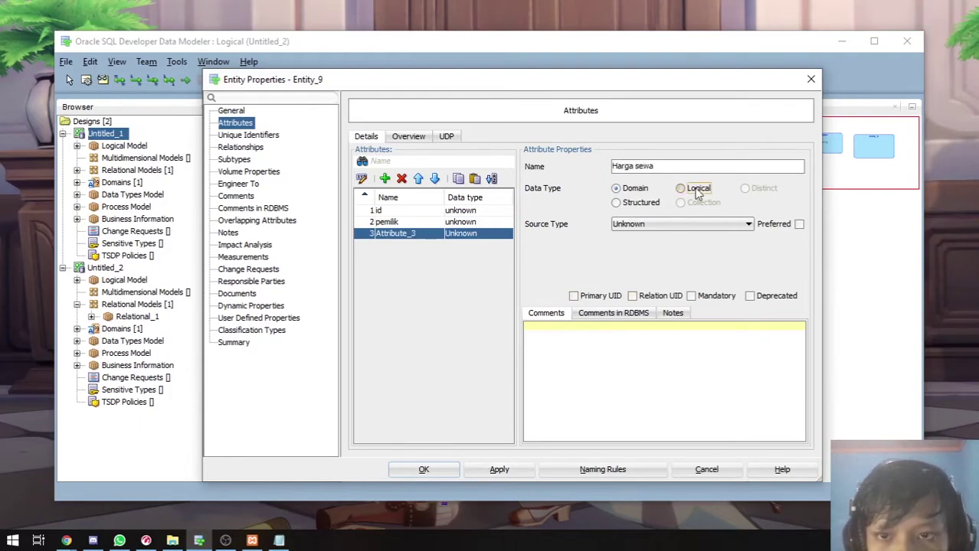
click(698, 191)
Step: Set the source type of the Harga sewa attribute to Integer and apply the changes
click(644, 223)
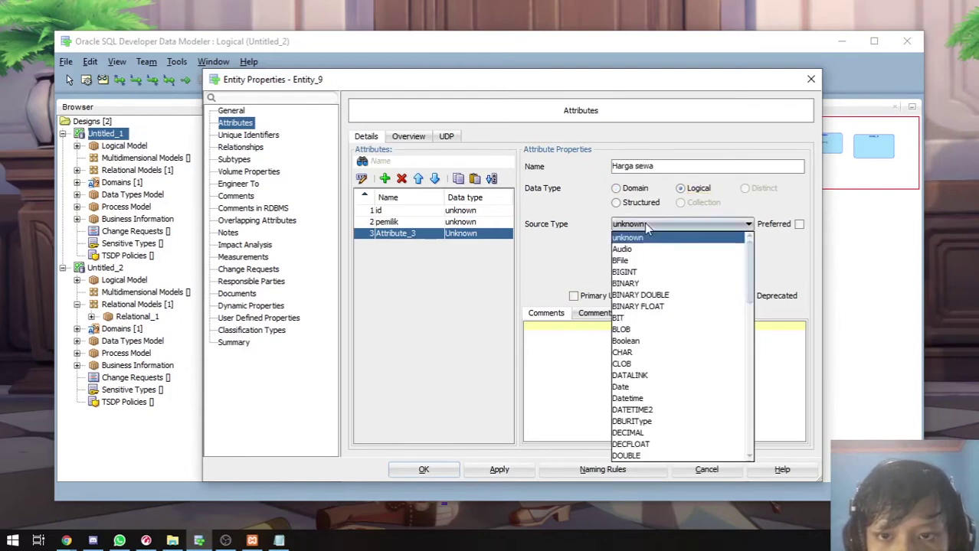
scroll(644, 344, down, 5)
scroll(644, 345, up, 2)
scroll(644, 344, up, 2)
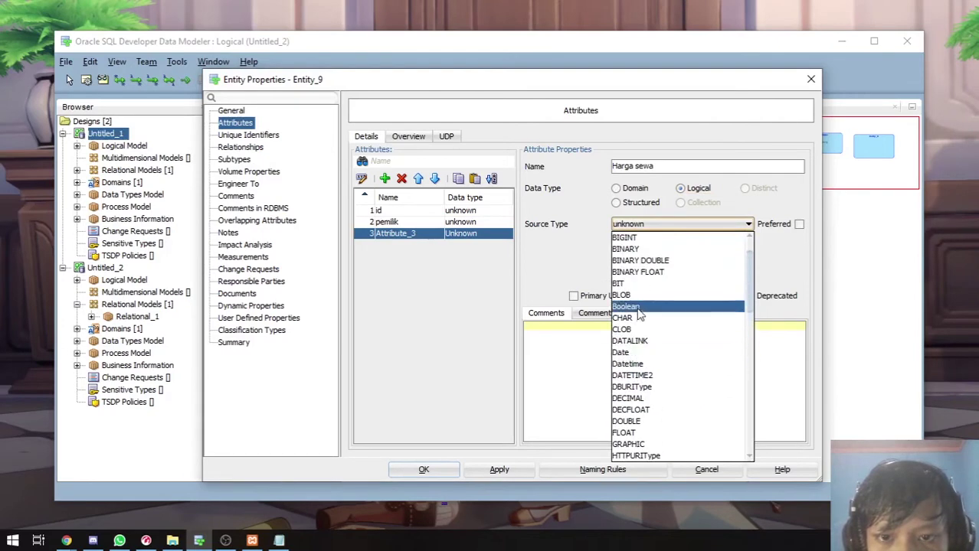
scroll(633, 387, down, 4)
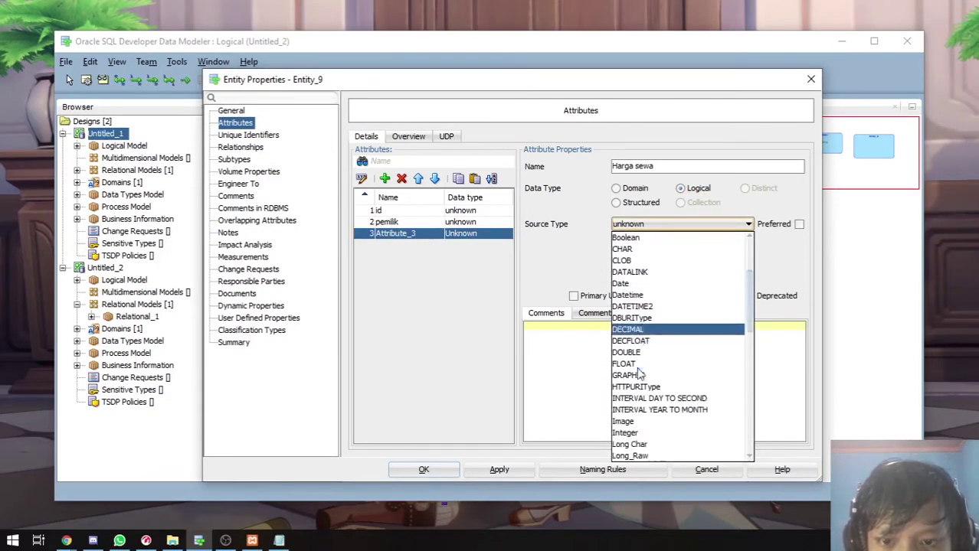
scroll(640, 368, up, 2)
scroll(642, 352, up, 3)
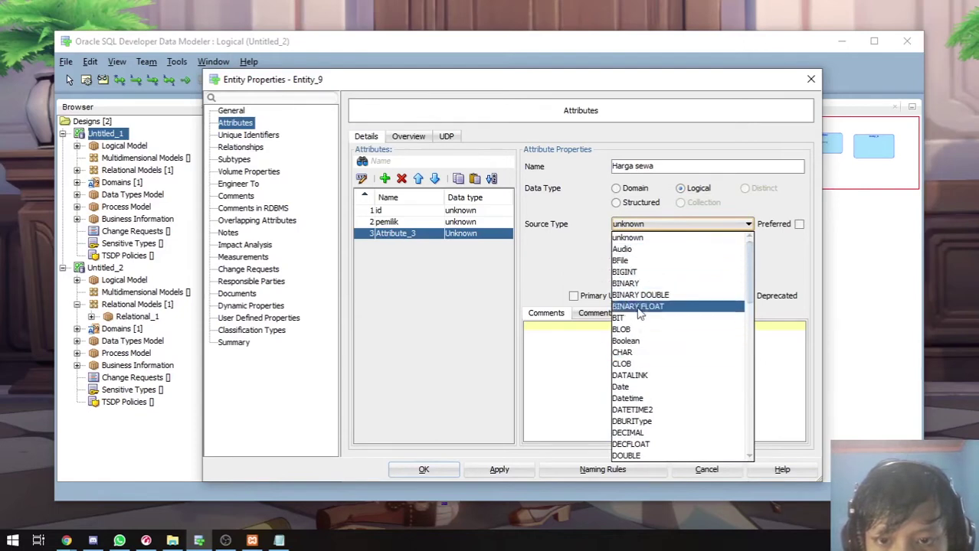
scroll(631, 337, down, 7)
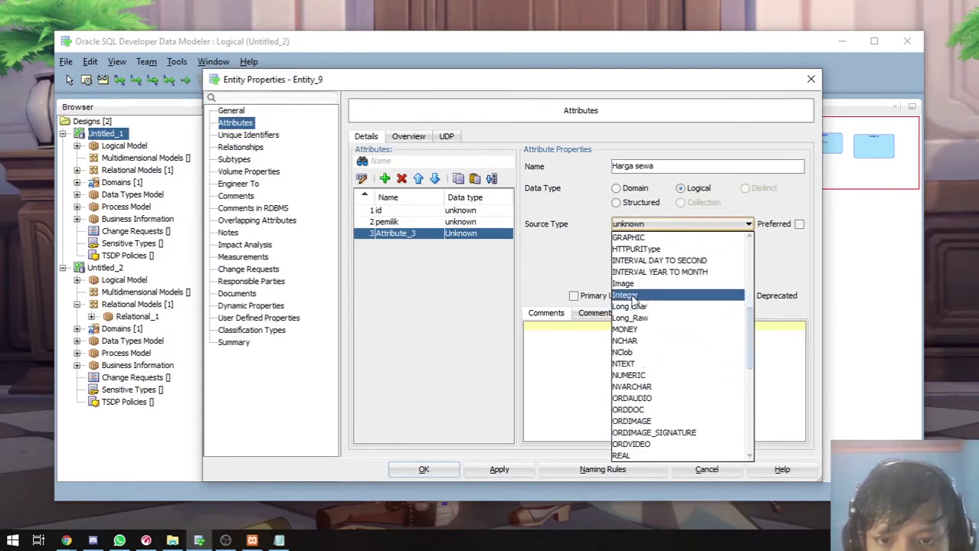
click(631, 296)
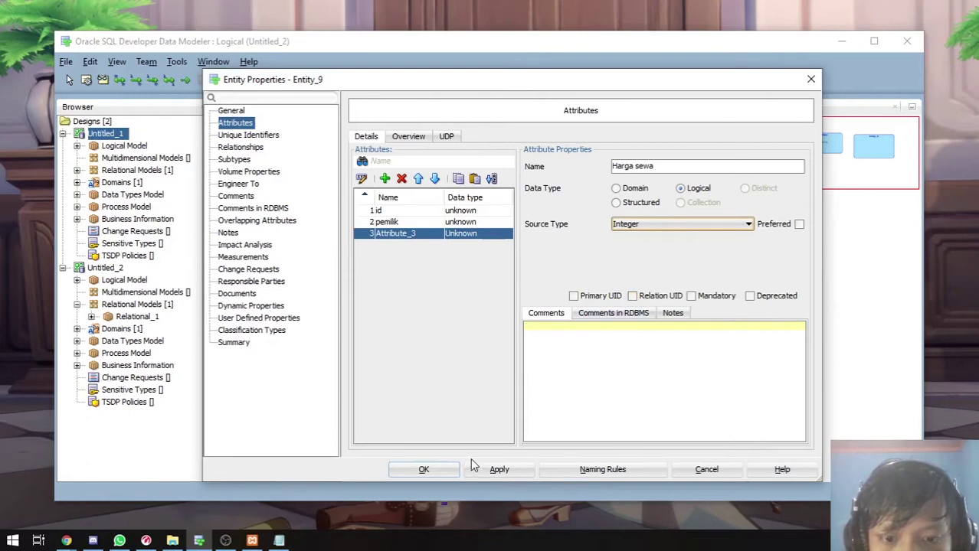
click(489, 468)
Step: Set the source type of the pemilik attribute to VARCHAR with a size of 50
click(385, 221)
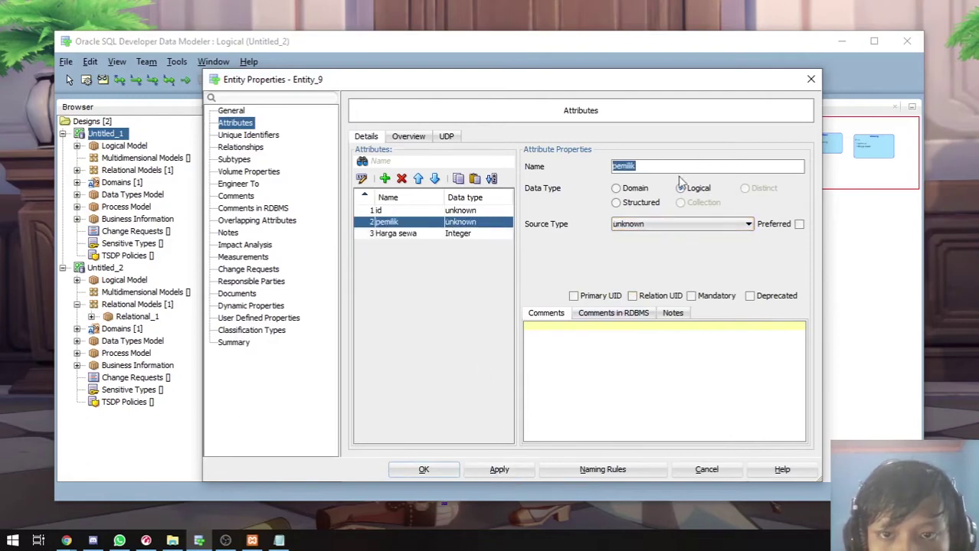
click(665, 223)
scroll(656, 399, down, 15)
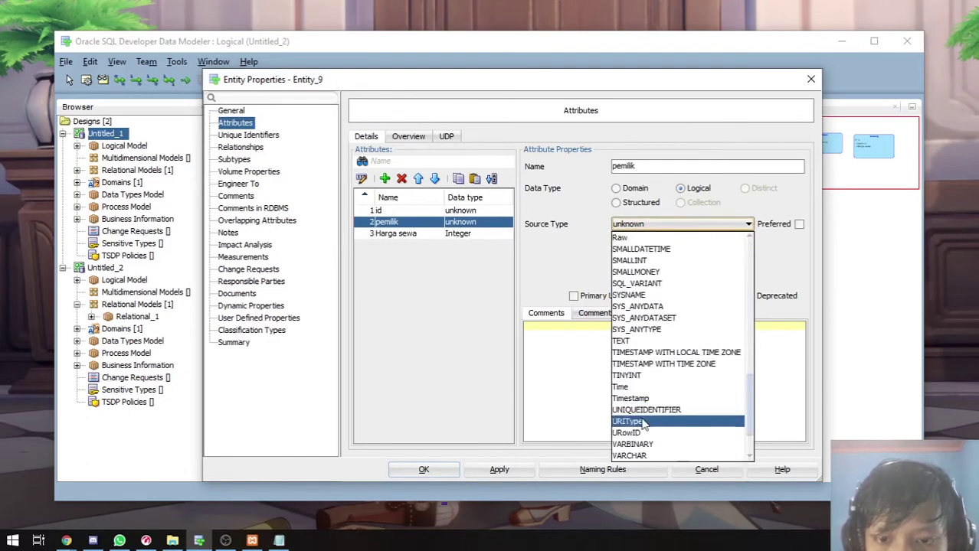
click(635, 453)
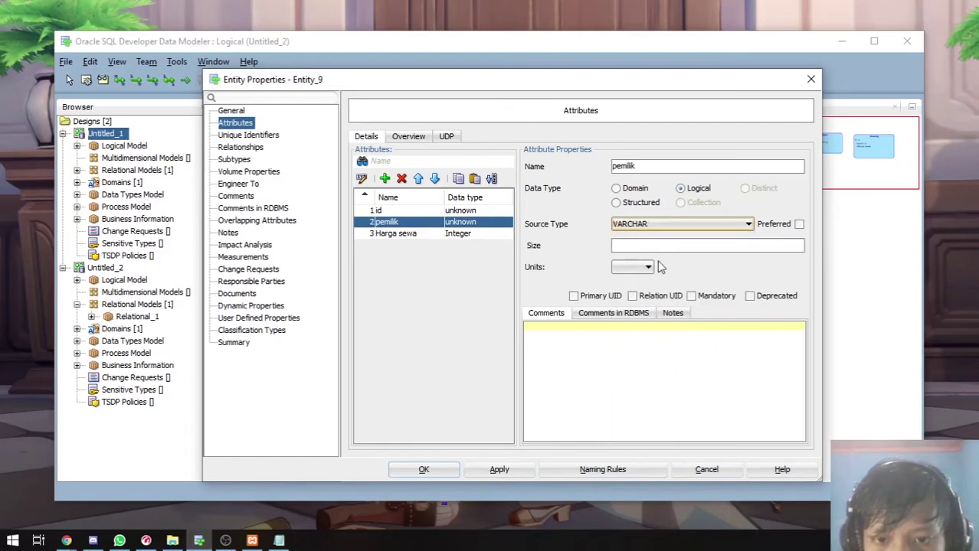
click(668, 243)
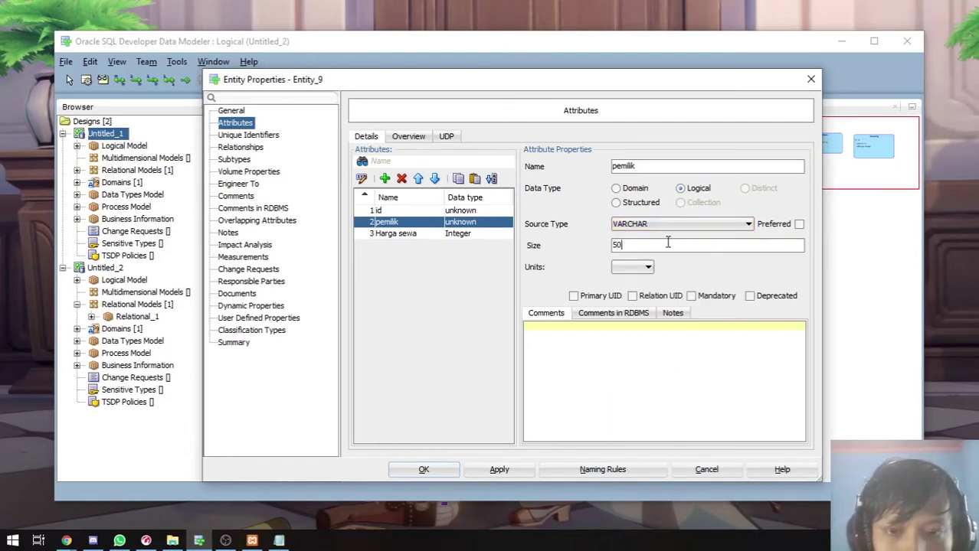
text(50)
click(440, 239)
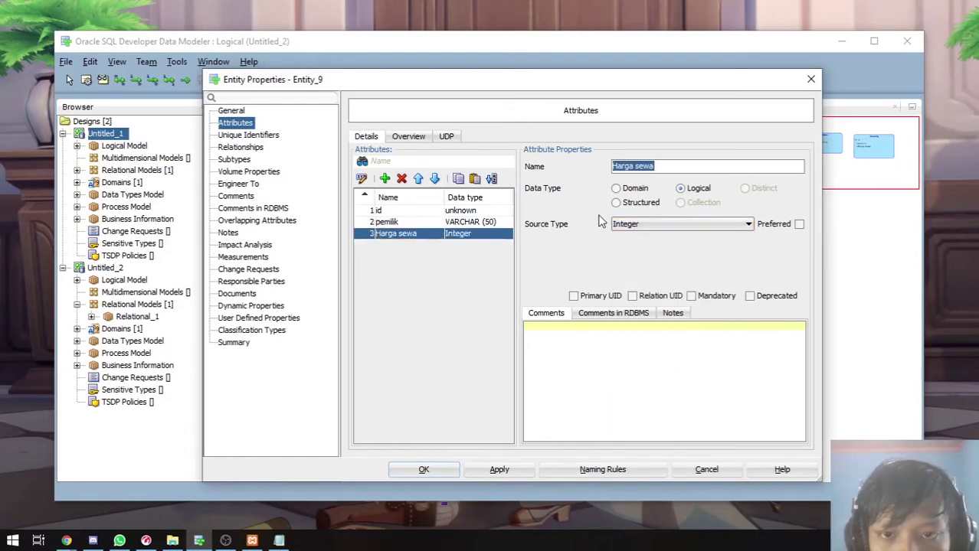
Step: Review the settings of the id, pemilik and Harga sewa attributes of the Gudang entity
click(413, 222)
click(440, 210)
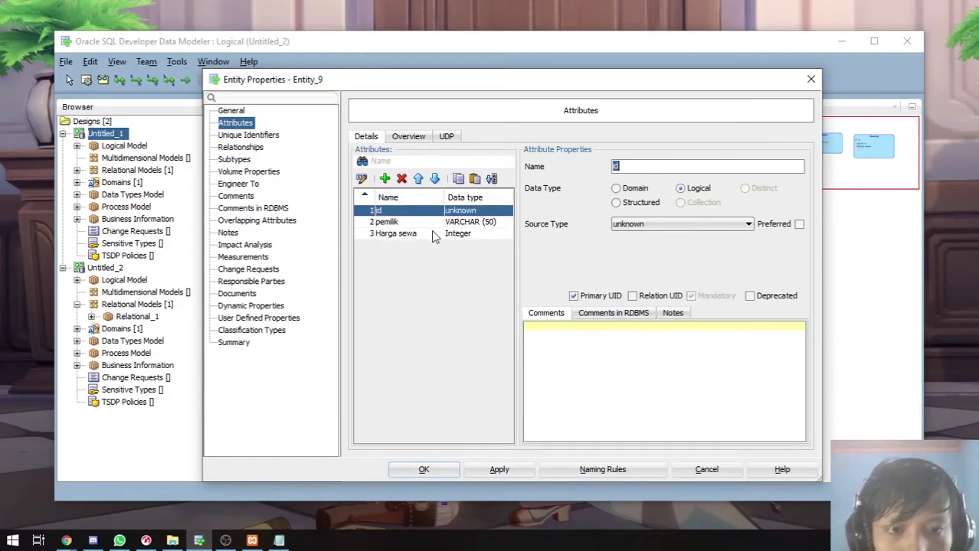
click(435, 222)
click(438, 234)
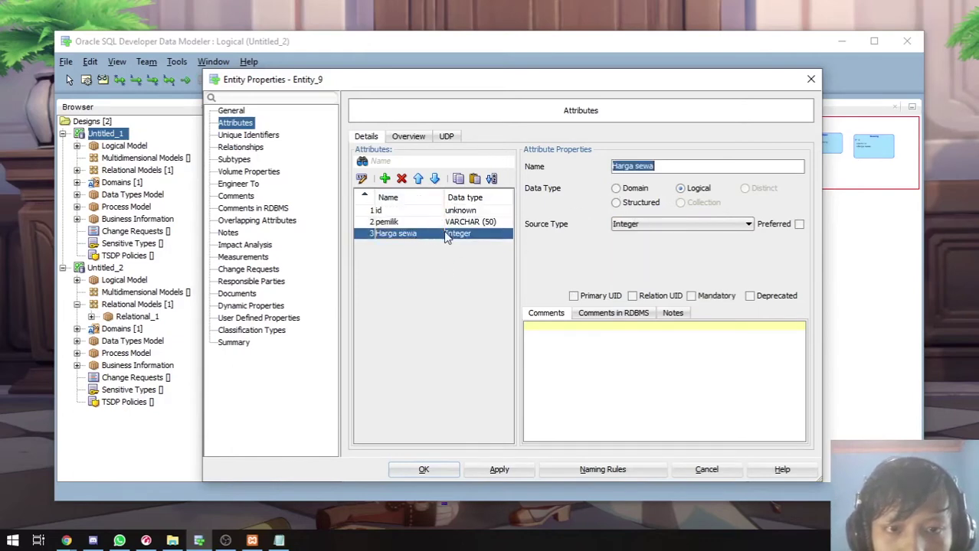
click(438, 225)
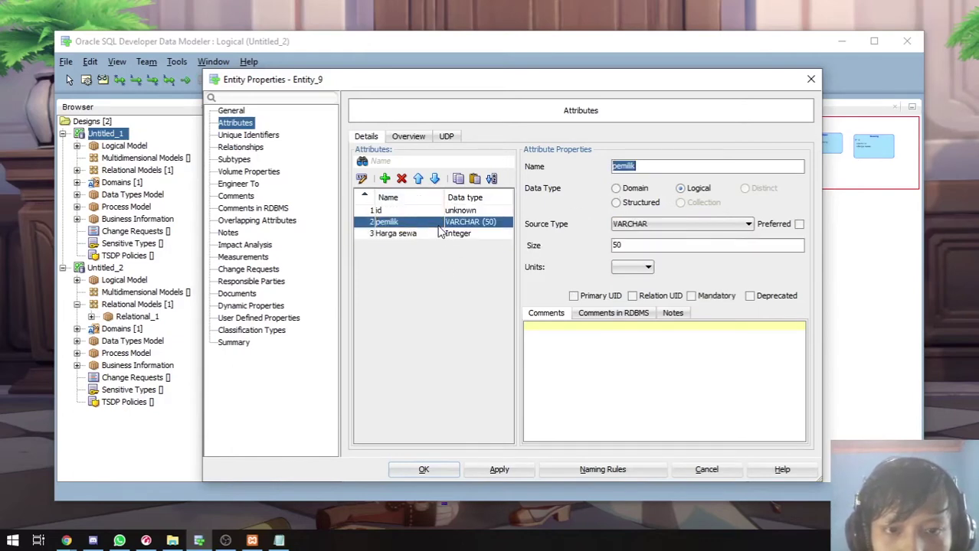
Step: Add a fourth attribute named alamat to the Gudang entity with the Logical data type
click(384, 178)
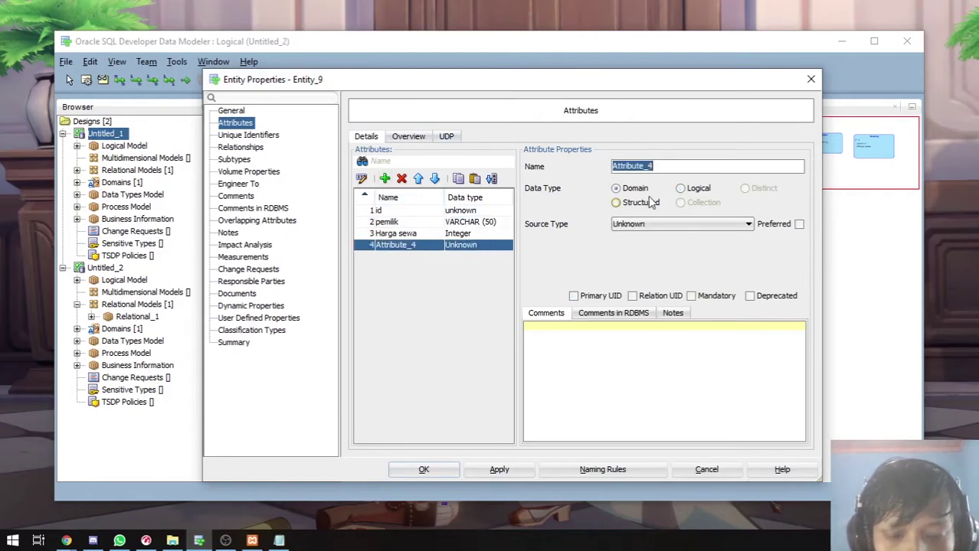
text(alamat)
click(698, 190)
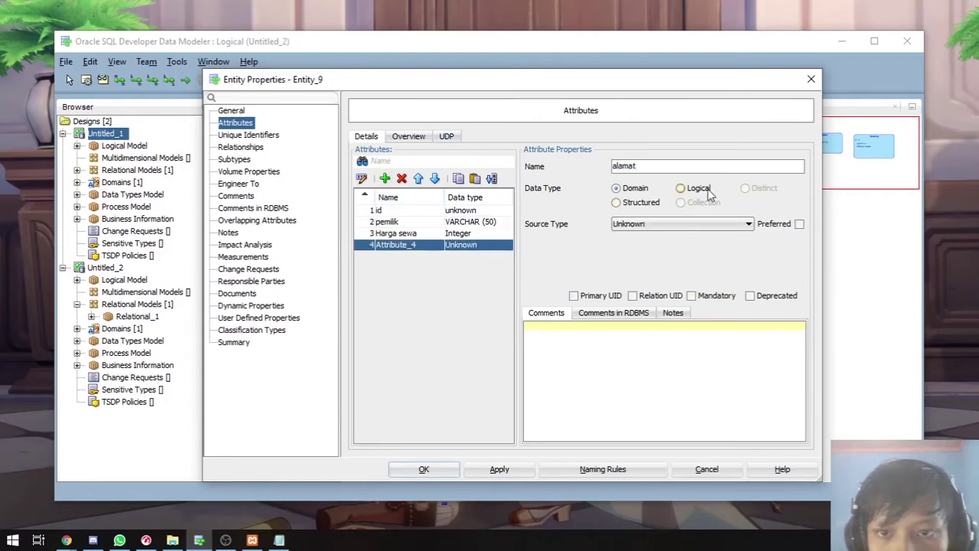
Step: Set the source type of the alamat attribute to VARCHAR with a size of 200 and save the entity properties
click(748, 223)
scroll(708, 342, down, 8)
scroll(708, 342, down, 4)
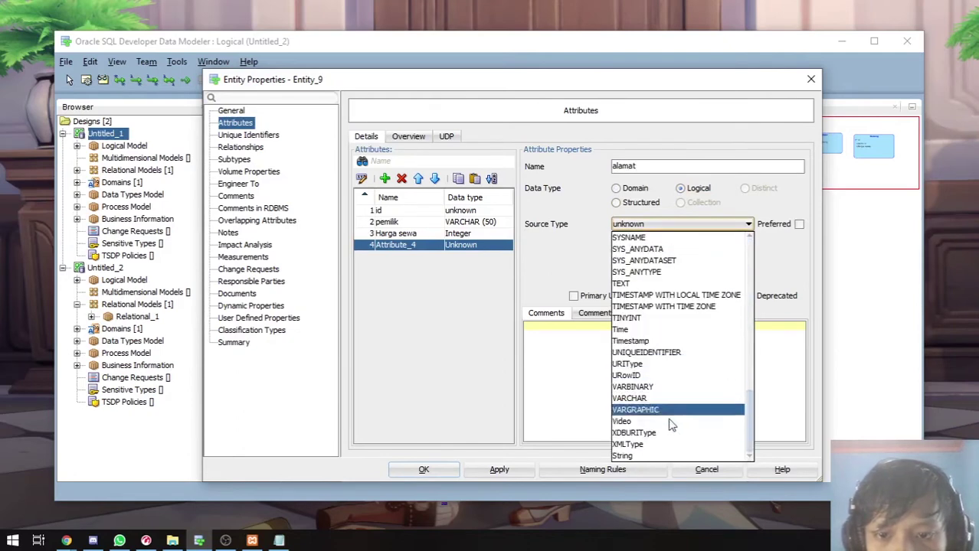
click(638, 399)
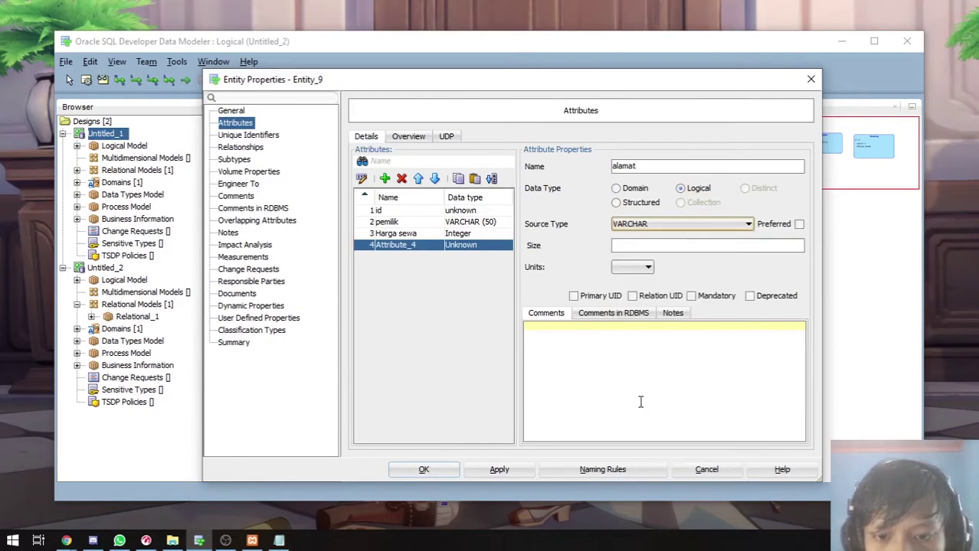
click(637, 246)
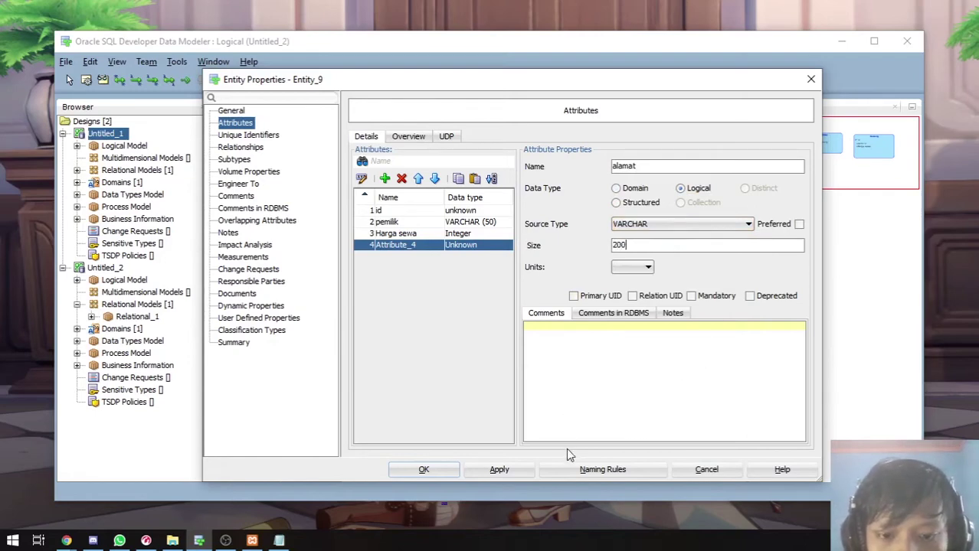
click(498, 469)
click(409, 470)
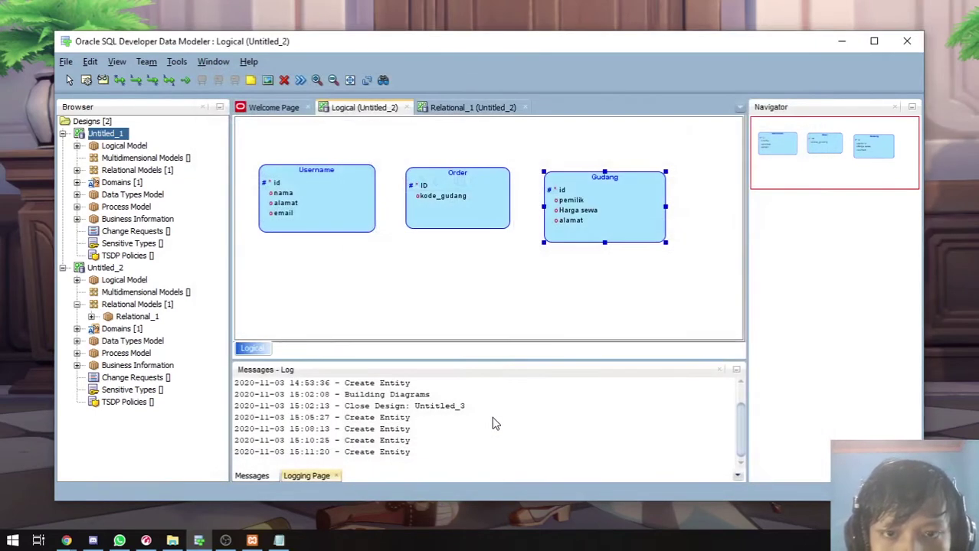
Step: Reopen the Gudang entity's properties and add a fifth attribute named Kabupaten/kota with the Logical data type
right_click(601, 212)
click(637, 497)
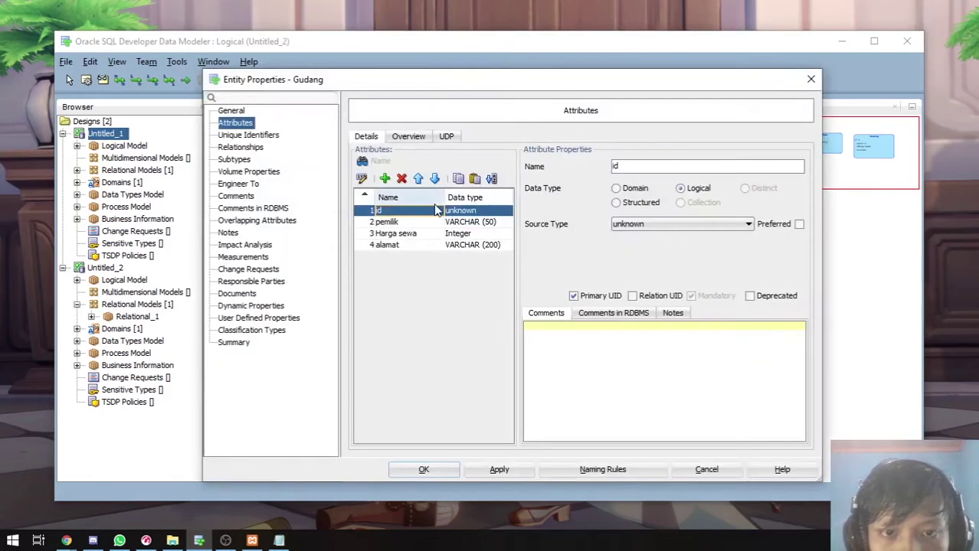
click(406, 245)
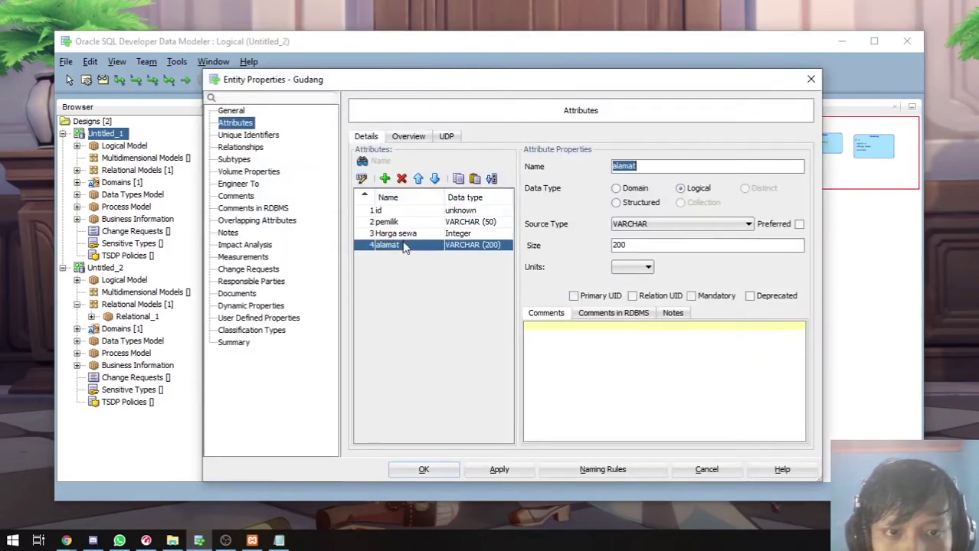
click(649, 166)
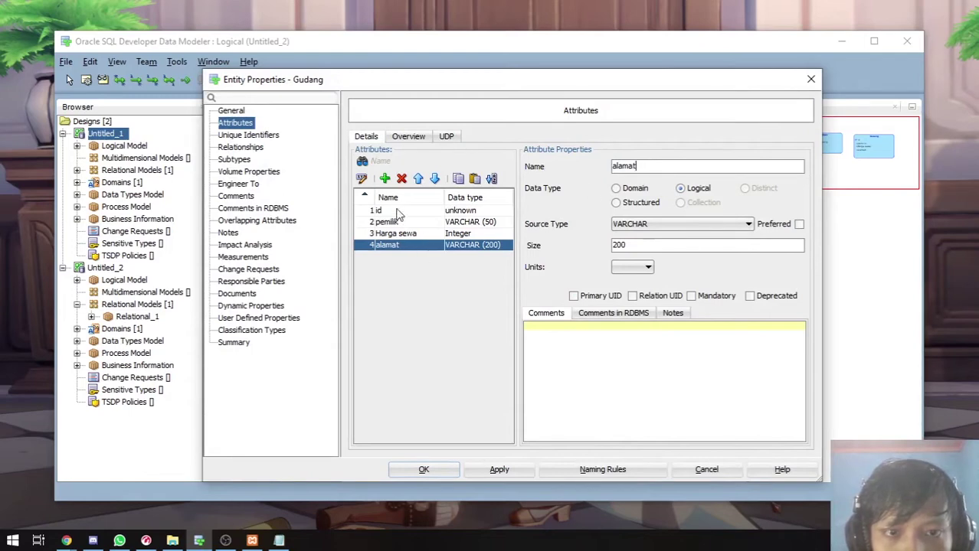
click(385, 179)
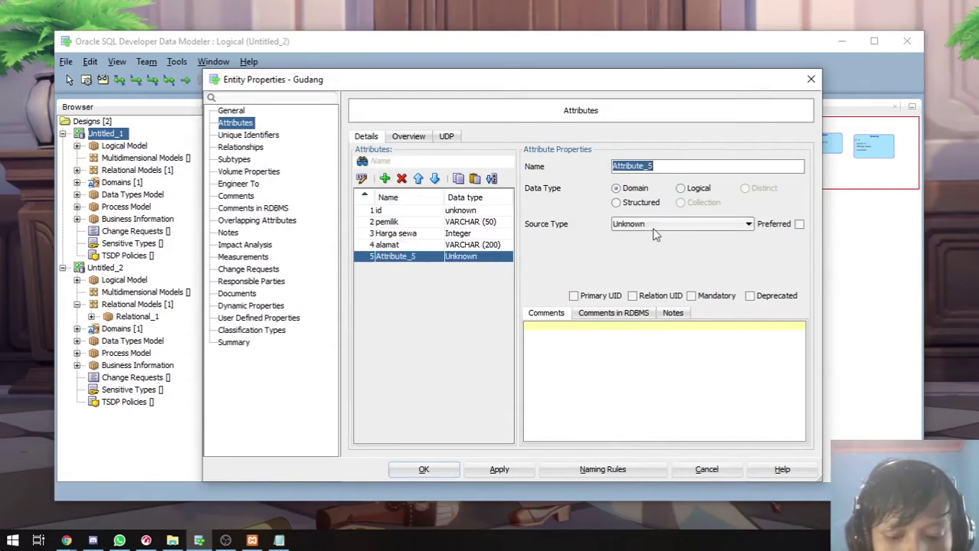
text(do)
key(BackSpace)
key(BackSpace)
key(BackSpace)
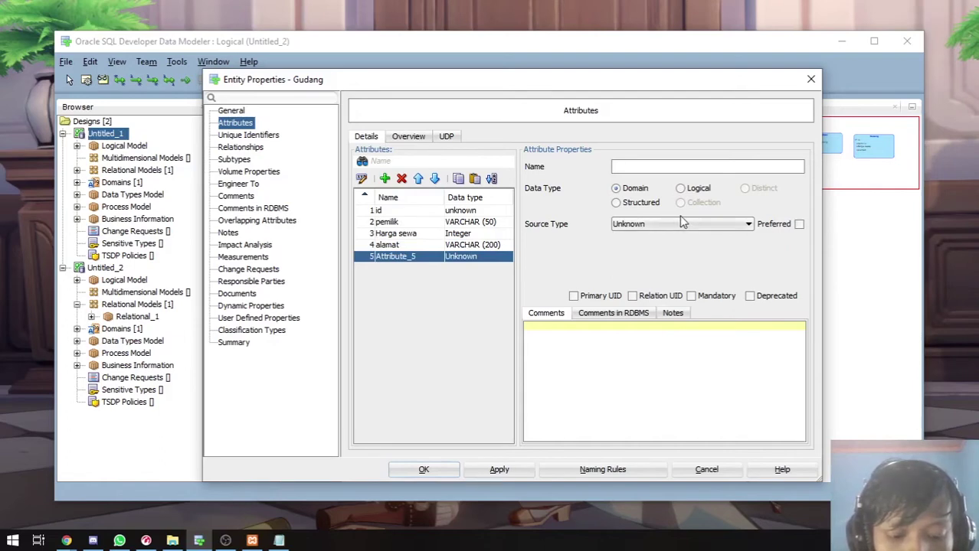
text(D)
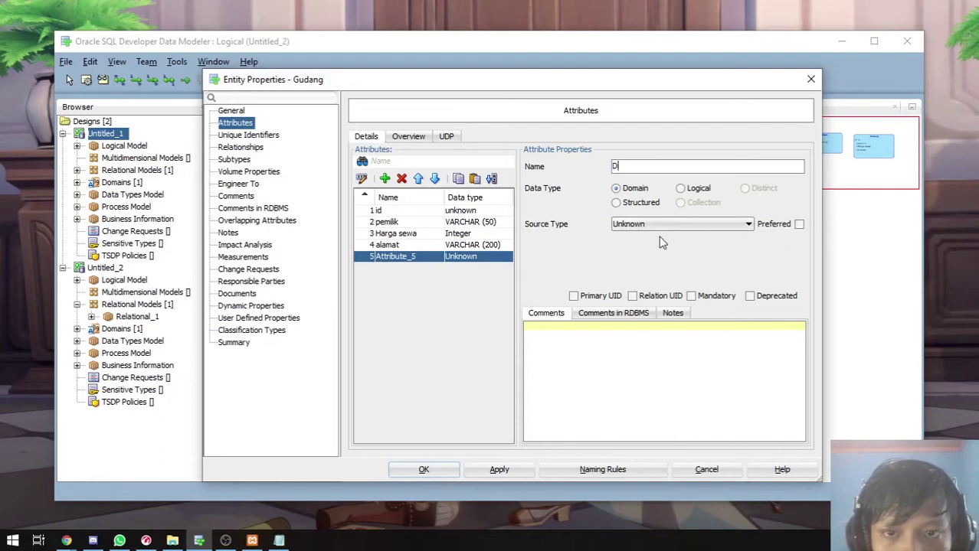
text(arKabupaten/kota)
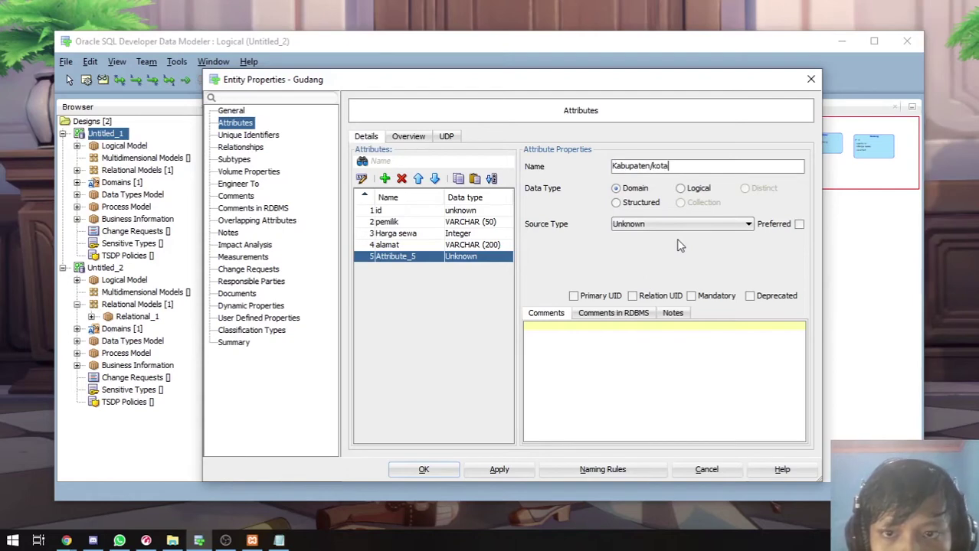
click(688, 188)
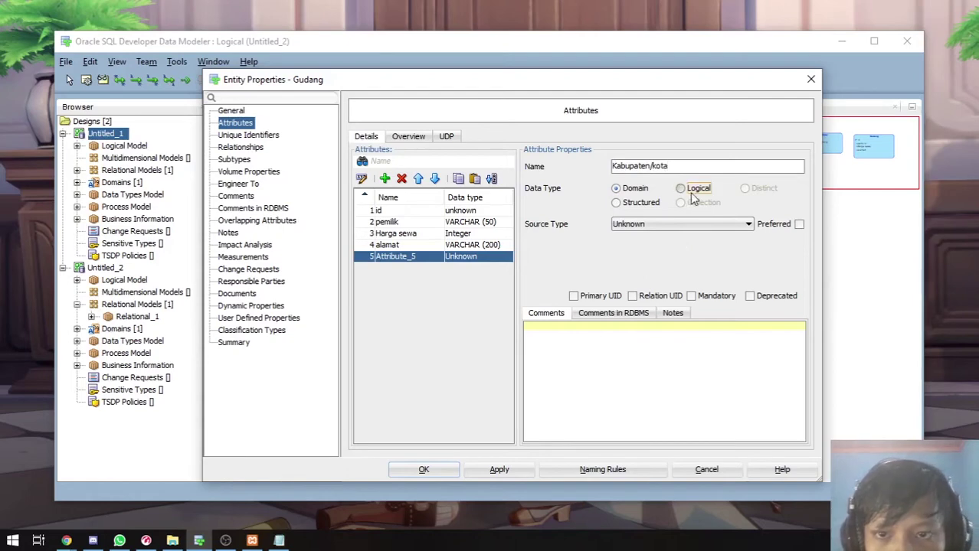
Step: Set the source type of the Kabupaten/kota attribute to VARCHAR with a size of 20 and save the entity properties
click(641, 224)
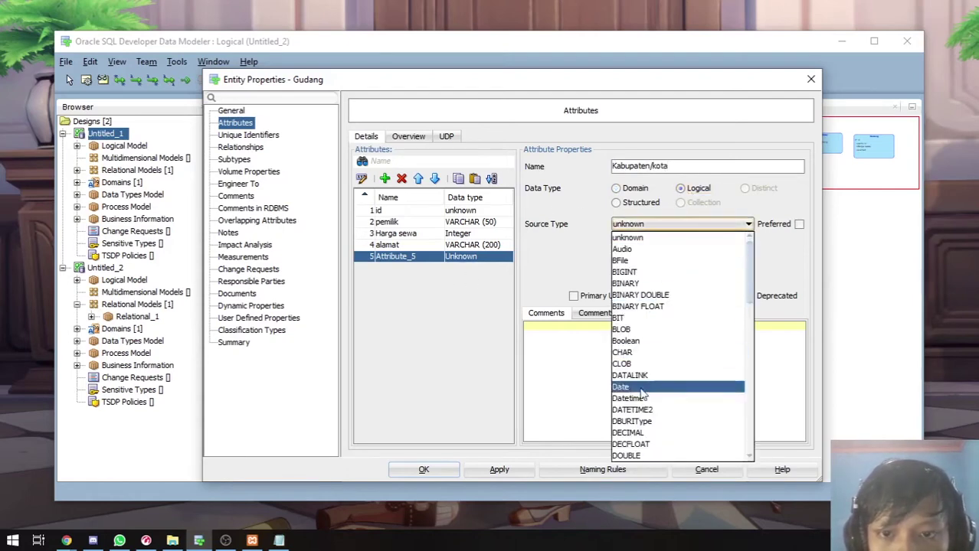
scroll(644, 398, down, 10)
scroll(642, 330, up, 2)
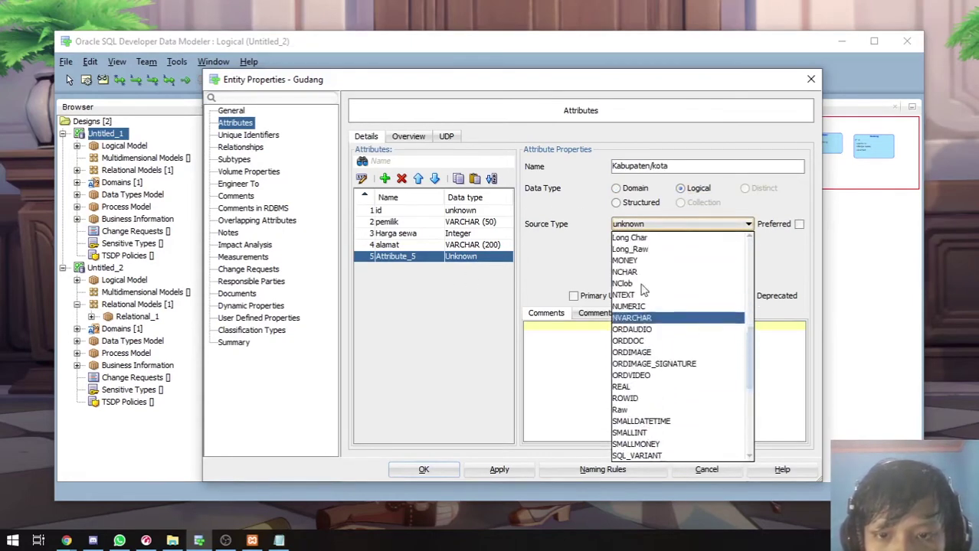
scroll(642, 329, down, 9)
click(630, 398)
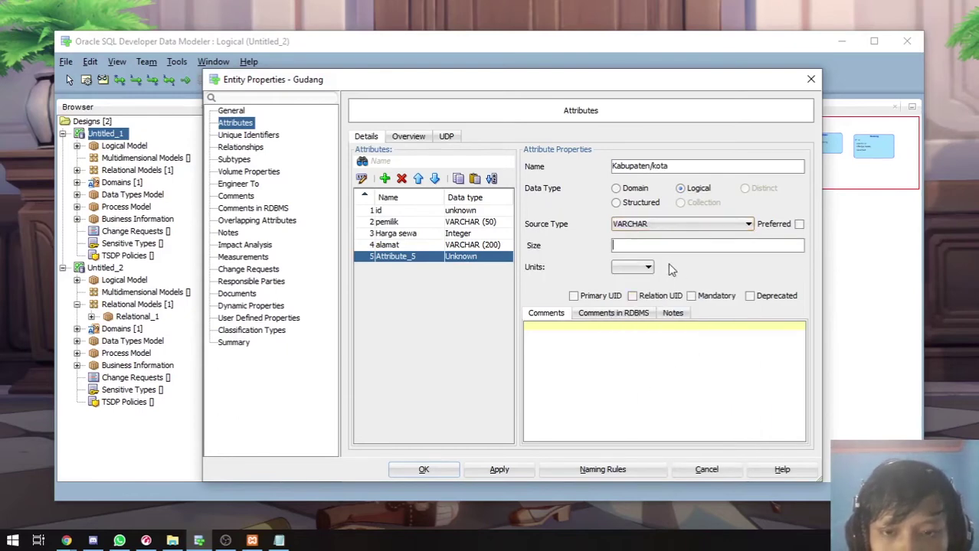
click(499, 470)
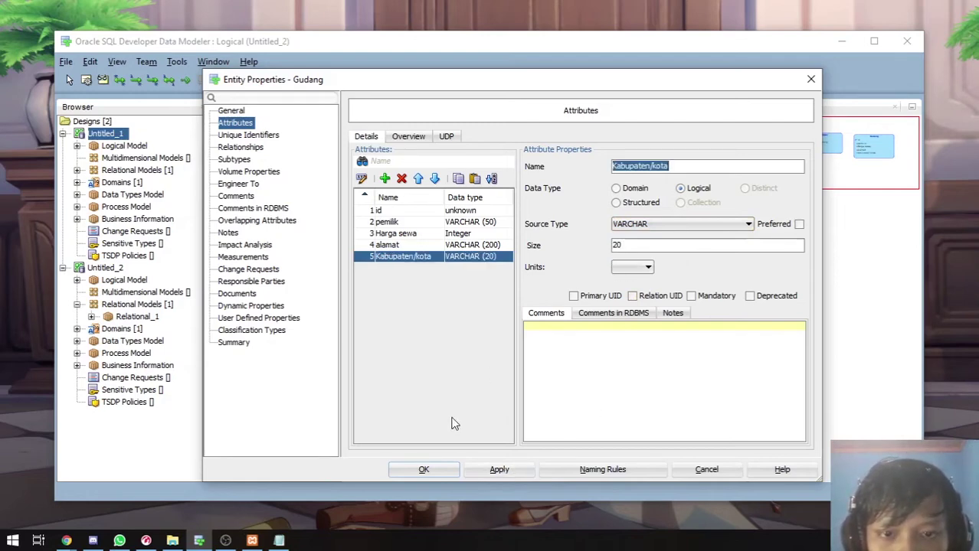
click(443, 471)
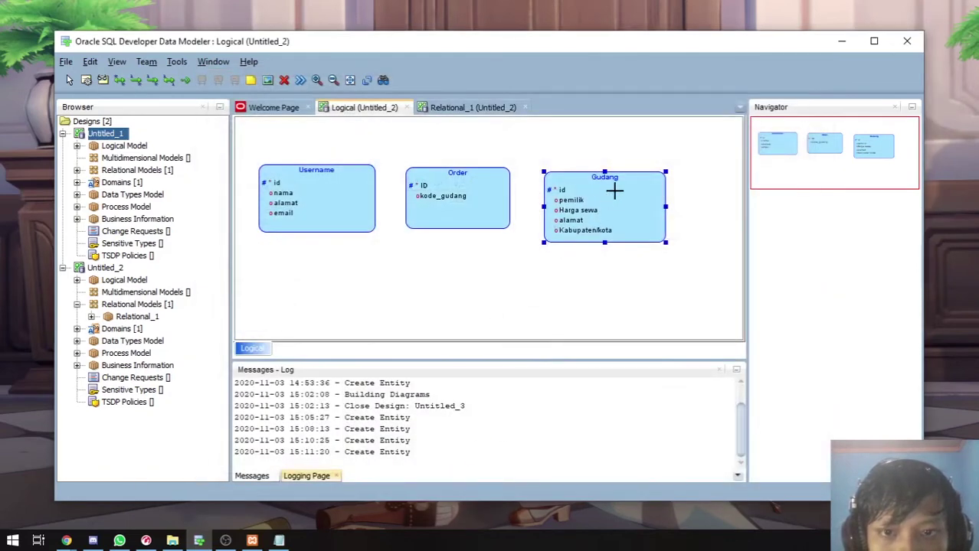
Step: Move the Gudang entity slightly upward and closer to the Order entity in the logical diagram
mouse_move(615, 201)
mouse_down()
mouse_move(609, 187)
mouse_move(609, 212)
mouse_move(610, 192)
mouse_move(604, 203)
mouse_up()
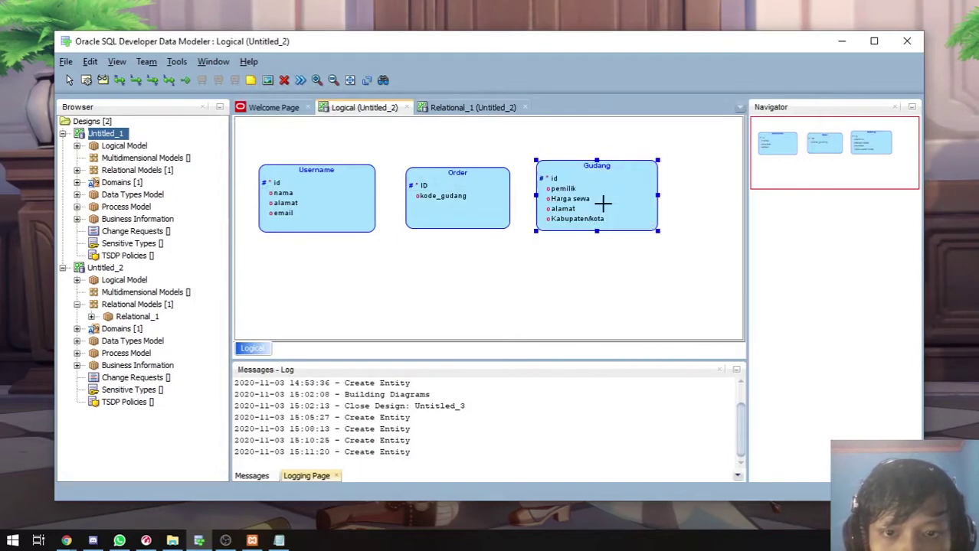
click(305, 201)
right_click(305, 201)
click(593, 201)
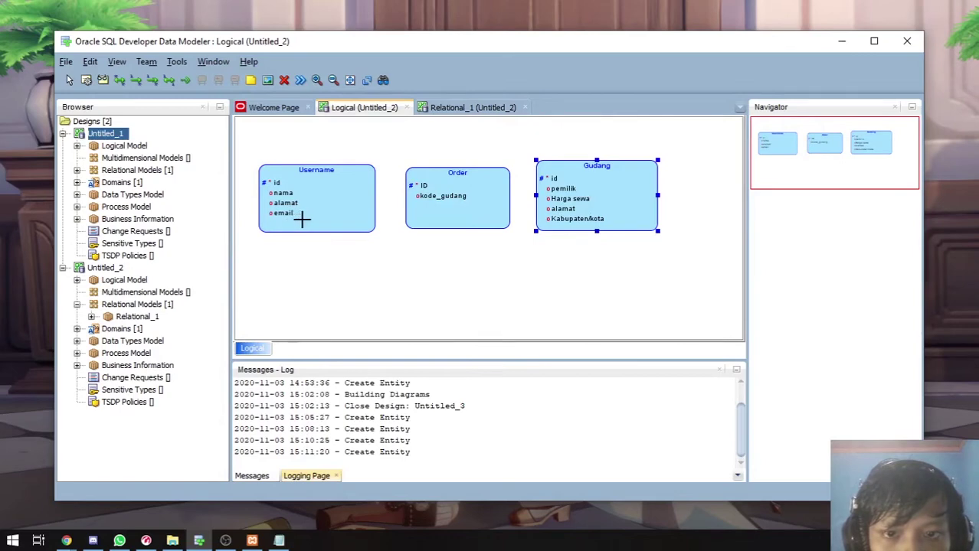
Step: Reopen the Gudang entity's properties and move the Kabupaten/kota attribute above alamat in the attribute order
right_click(603, 207)
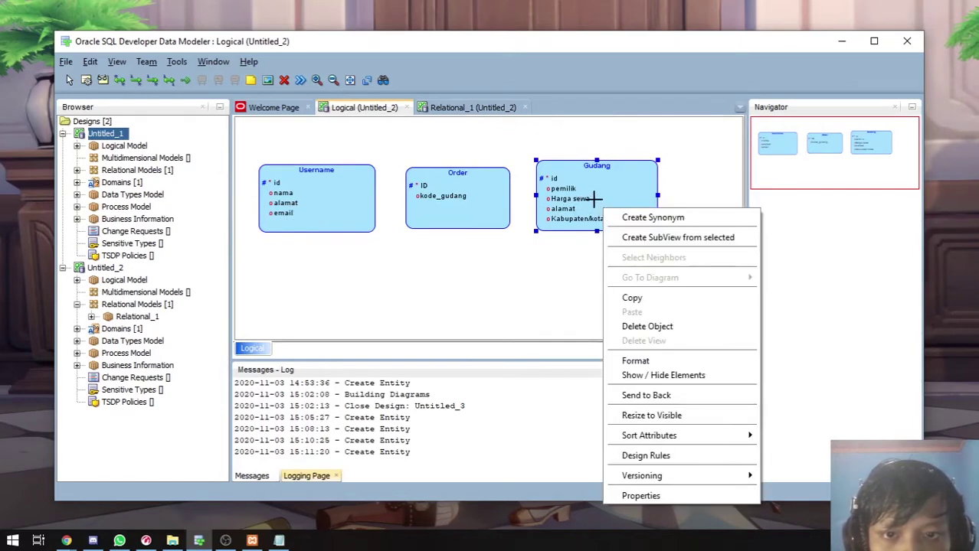
click(645, 494)
click(399, 257)
mouse_move(398, 260)
mouse_down()
mouse_move(360, 235)
mouse_move(371, 266)
mouse_move(369, 245)
mouse_move(398, 260)
mouse_up()
click(418, 180)
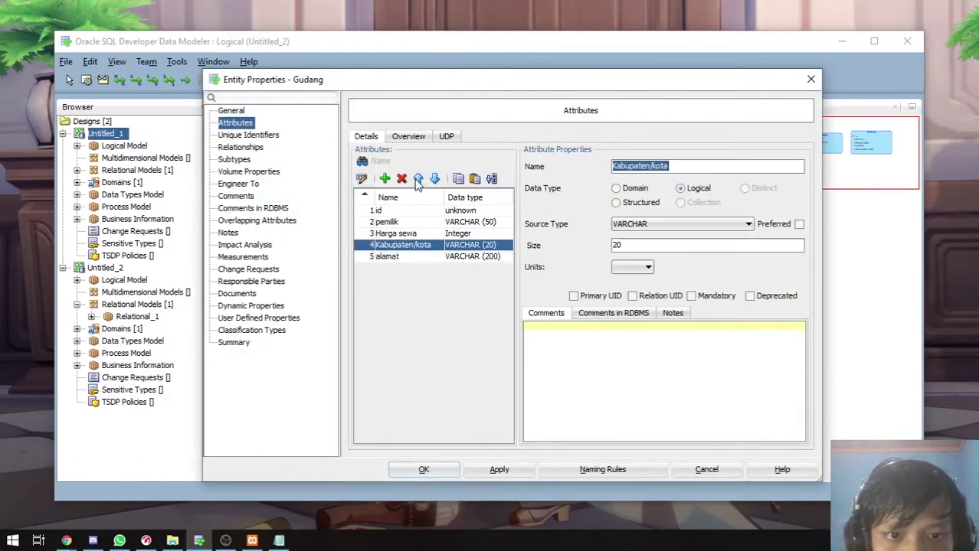
Step: Move the Kabupaten/kota and alamat attributes above Harga sewa in the Gudang entity's attribute order
click(412, 258)
click(421, 245)
click(426, 257)
click(423, 233)
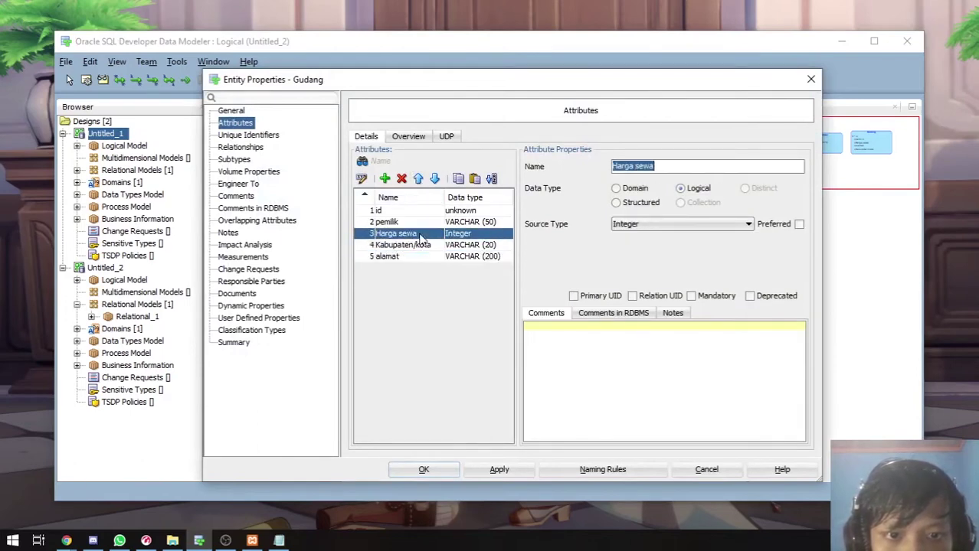
click(421, 222)
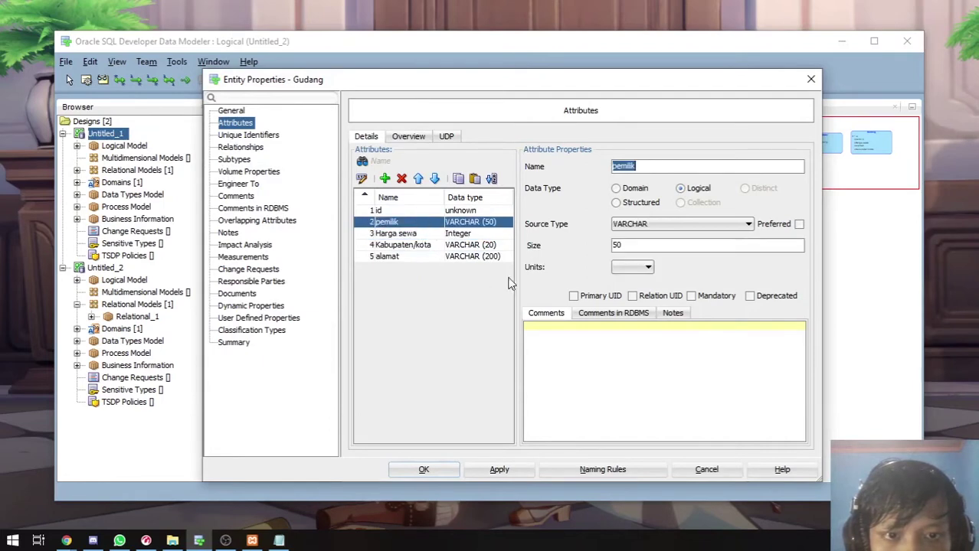
click(415, 233)
click(417, 245)
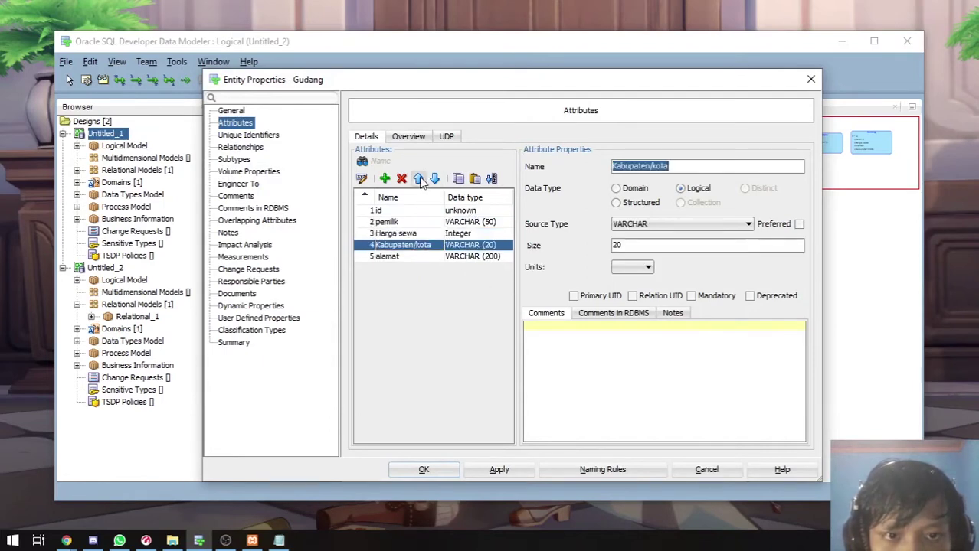
click(419, 179)
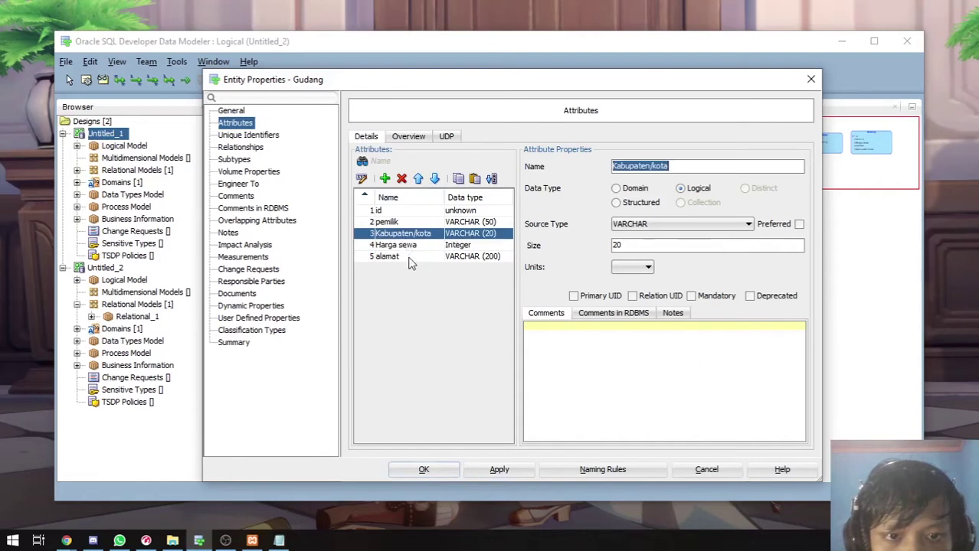
click(410, 257)
click(419, 178)
click(414, 257)
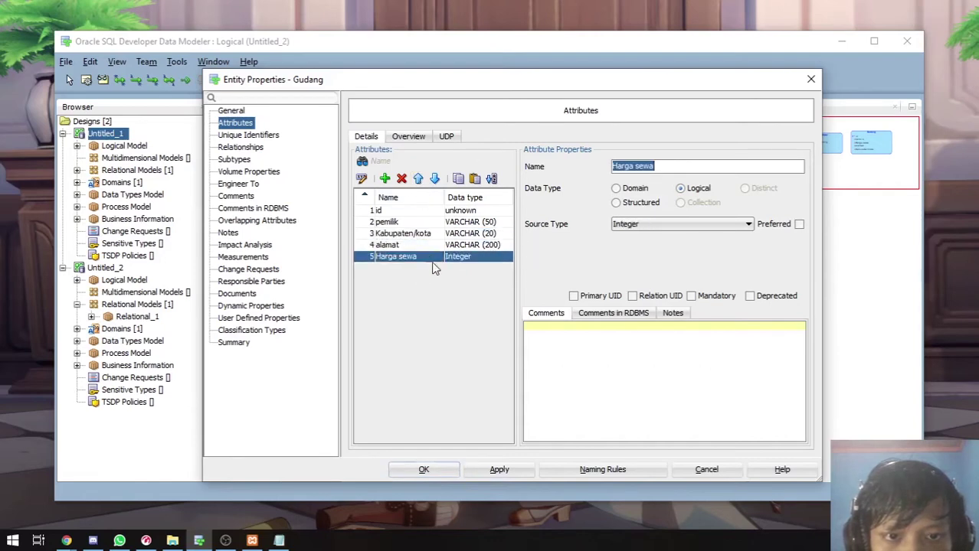
Step: Review the settings of the alamat, Kabupaten/kota, id and pemilik attributes of the Gudang entity
click(419, 245)
click(420, 234)
click(421, 211)
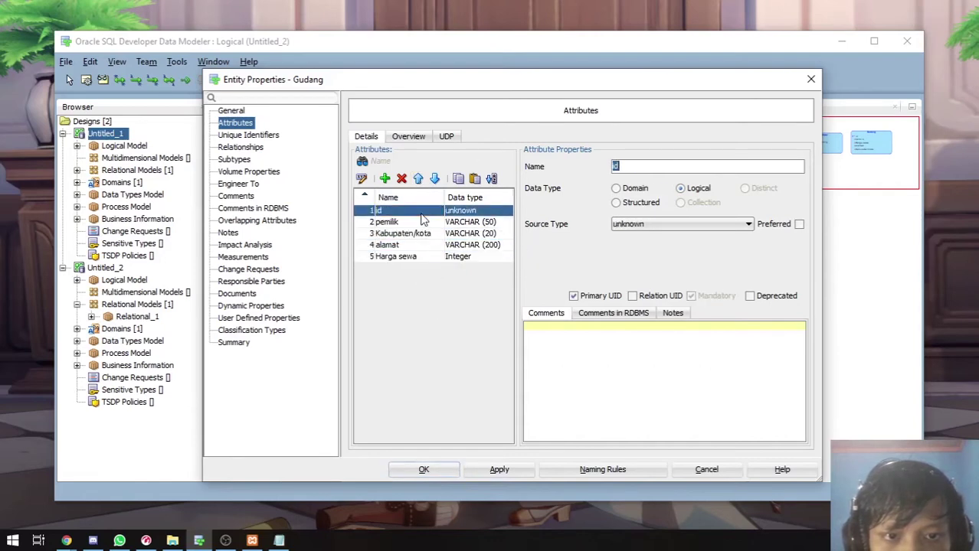
click(422, 223)
click(427, 246)
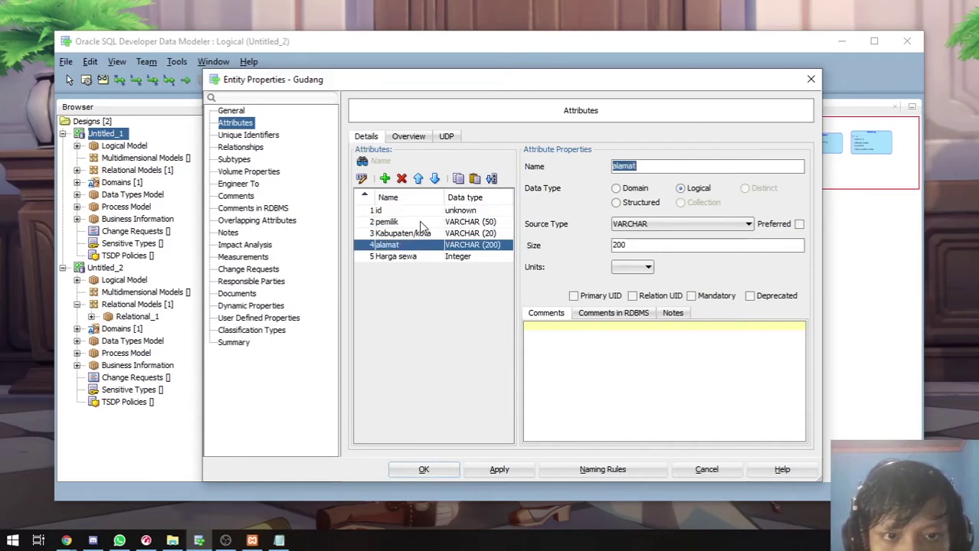
click(419, 224)
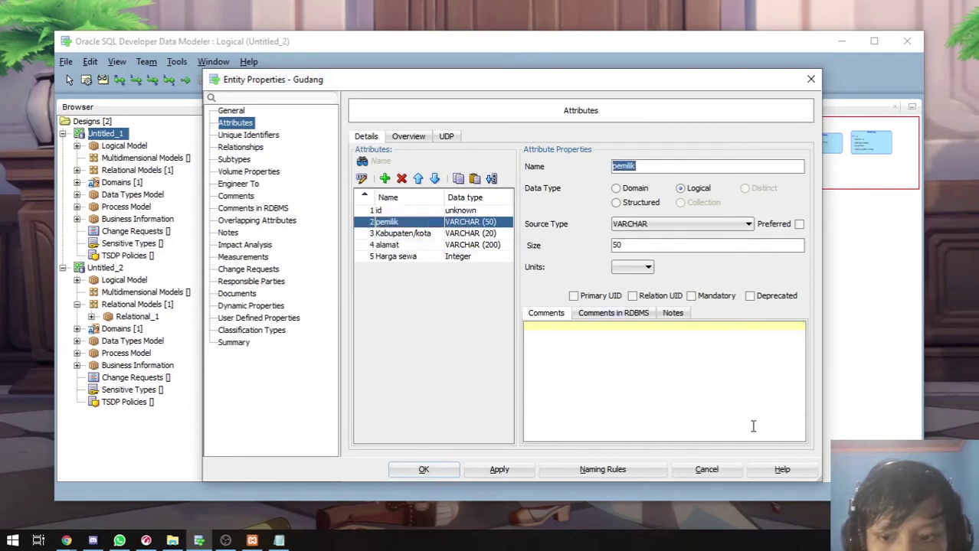
Step: Add an email attribute to the Gudang entity with logical type VARCHAR and size 50, and save the entity
click(385, 179)
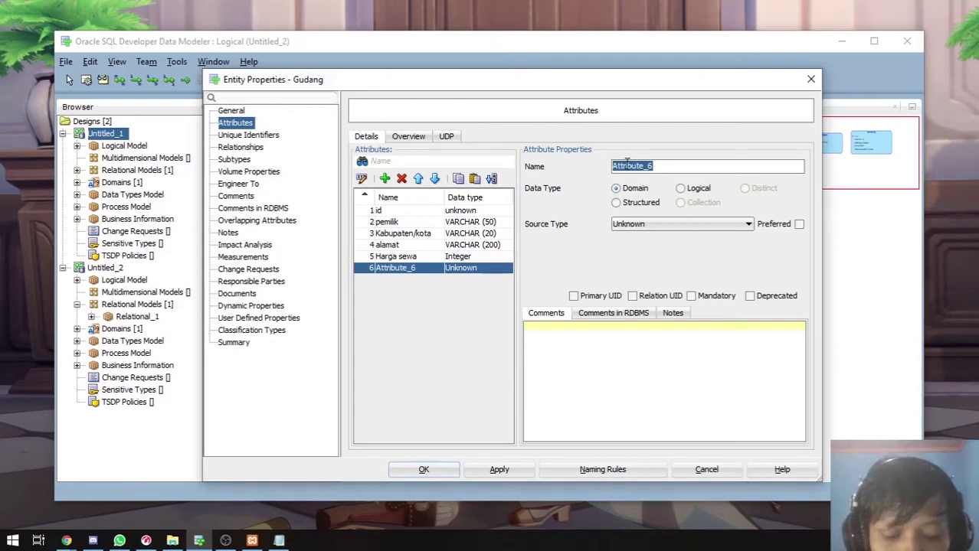
text(email)
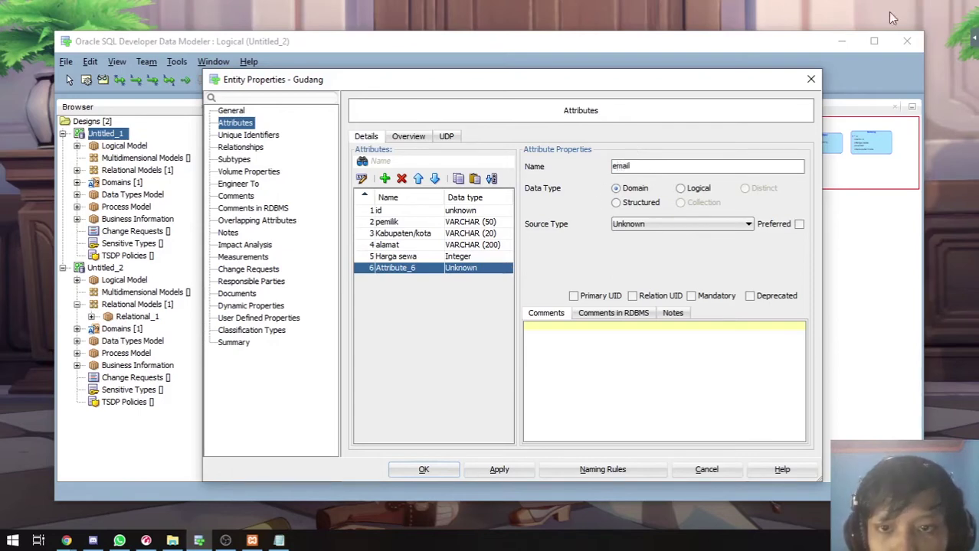
click(693, 189)
click(687, 223)
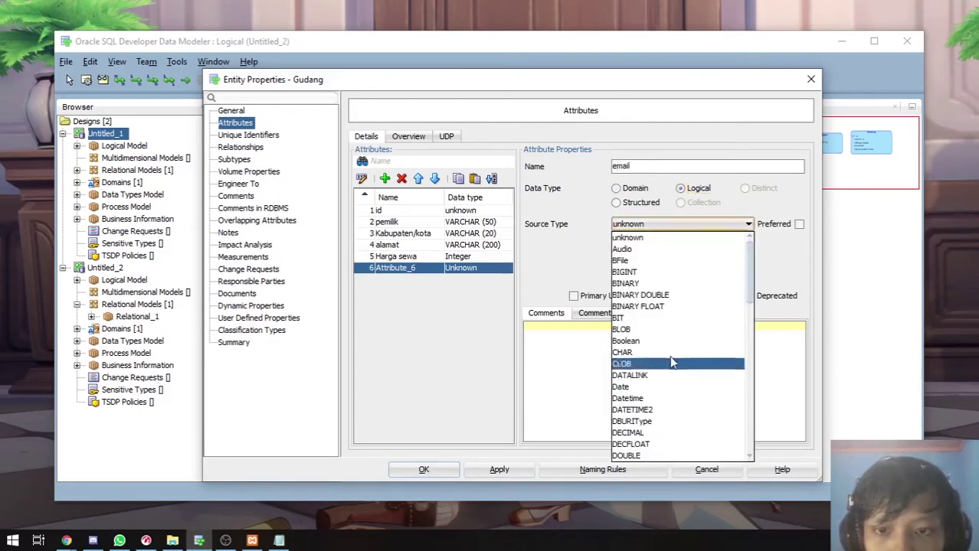
drag(750, 275, 749, 398)
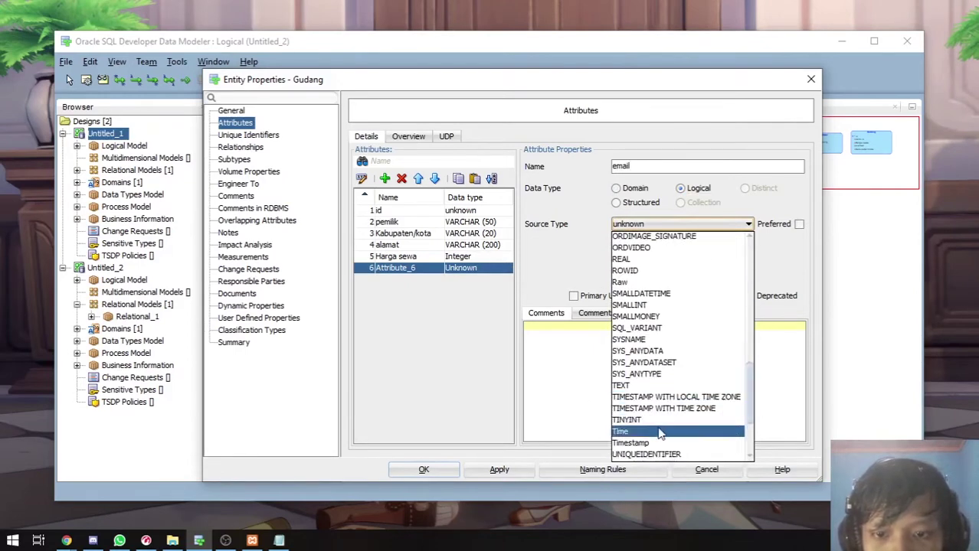
scroll(674, 431, down, 3)
click(639, 399)
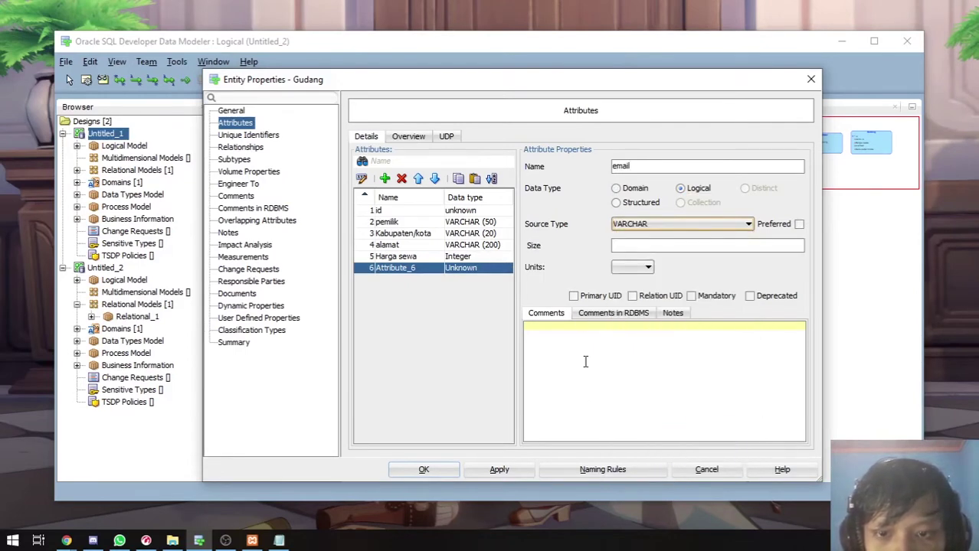
click(631, 247)
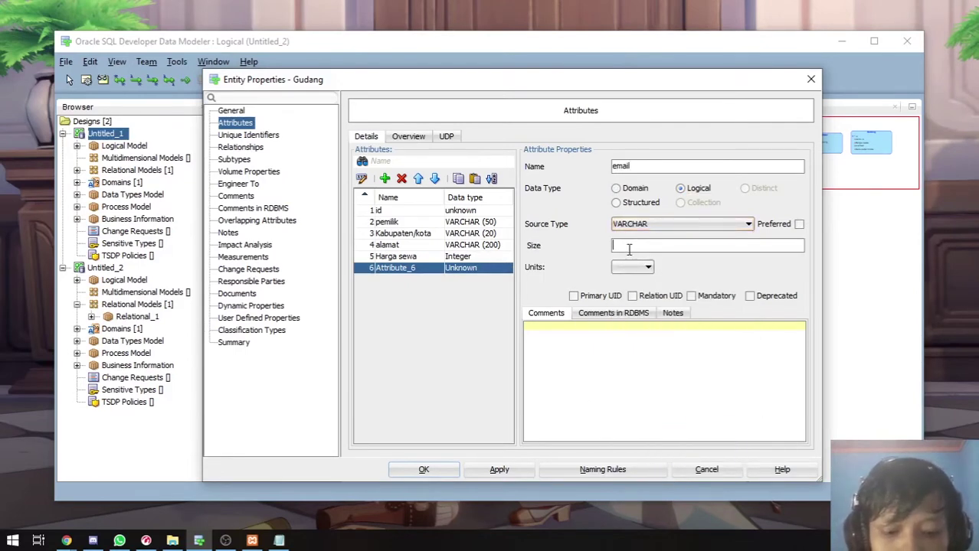
text(50)
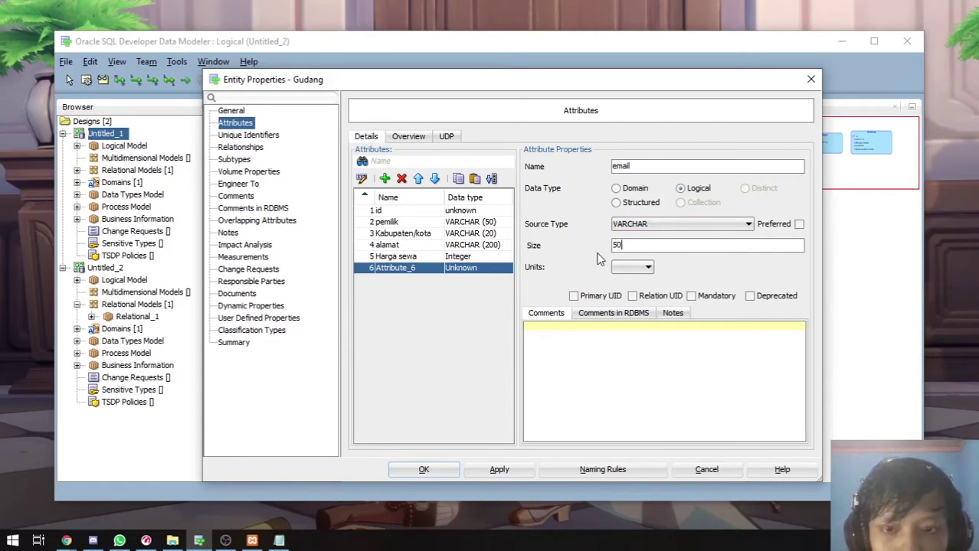
click(487, 468)
click(448, 470)
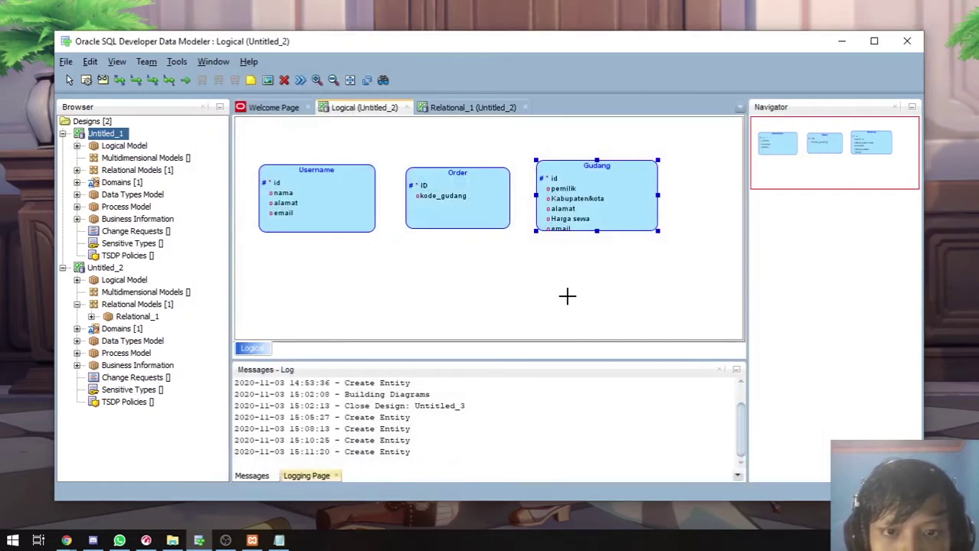
Step: Move the Gudang entity slightly down and enlarge its box downward to fit all its attributes
drag(605, 192, 605, 198)
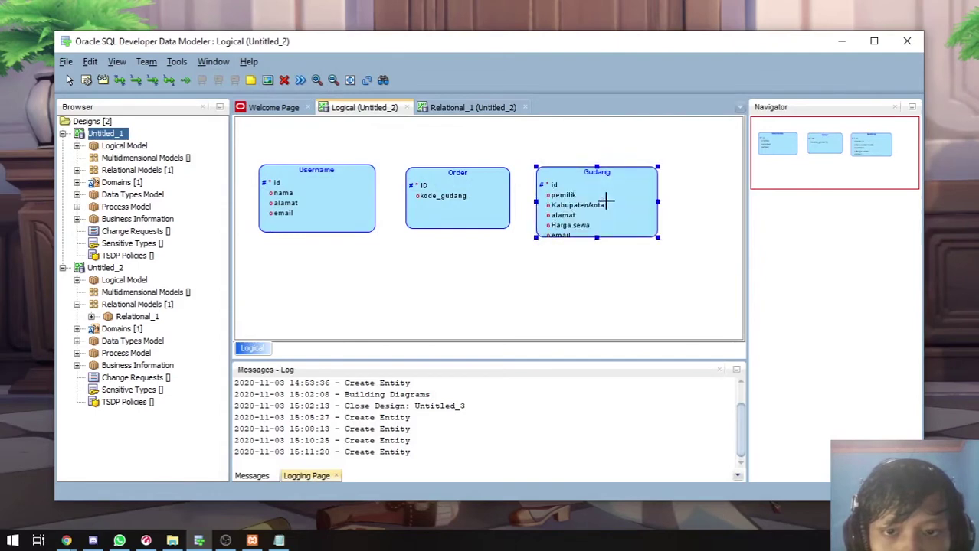
drag(597, 240, 597, 245)
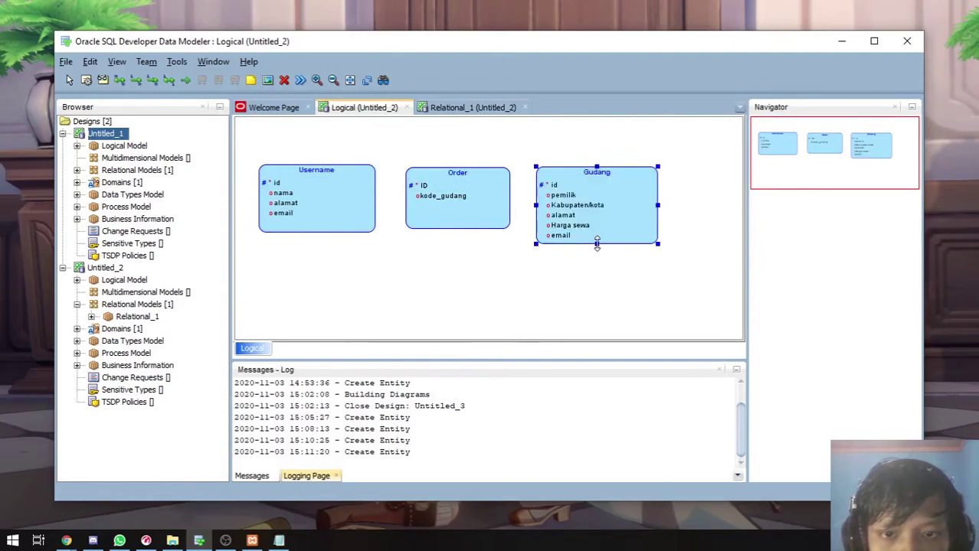
Step: Open the Username entity's properties and review its id, nama, alamat and email attributes alongside the diagram
click(299, 205)
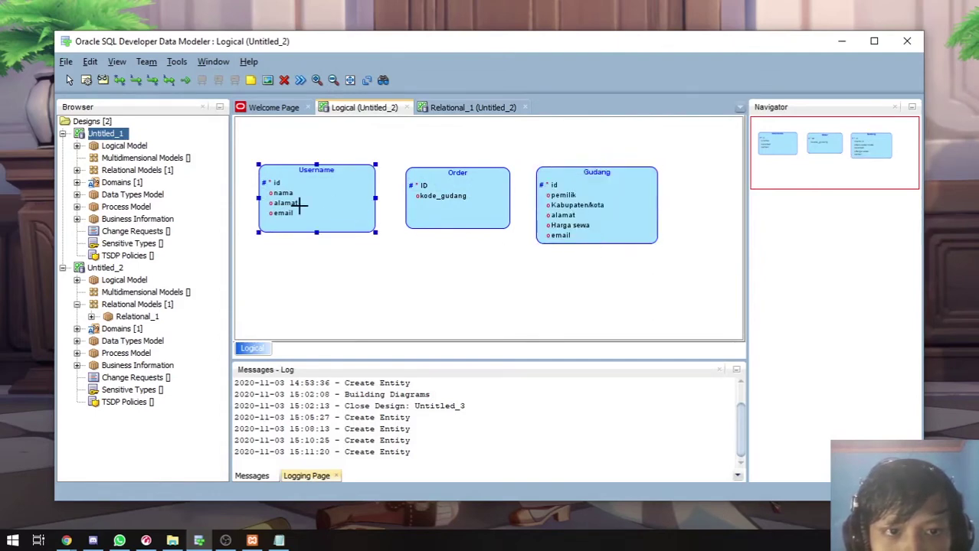
double_click(354, 193)
drag(505, 83, 504, 263)
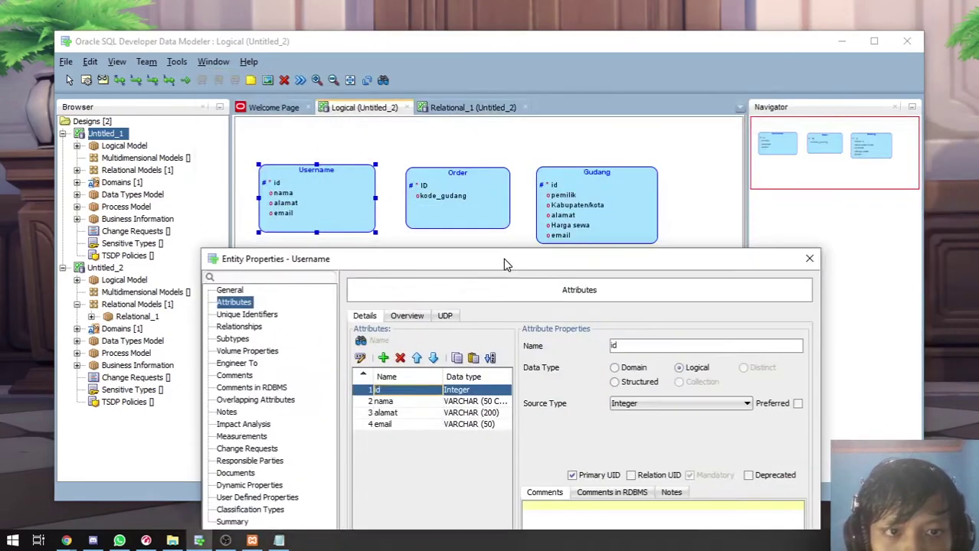
click(406, 401)
click(399, 391)
click(398, 403)
click(402, 413)
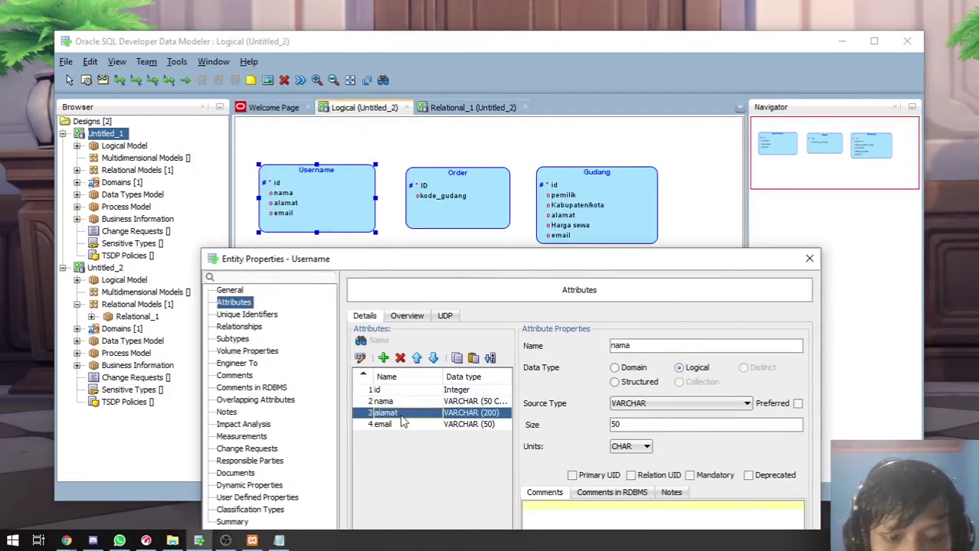
click(399, 402)
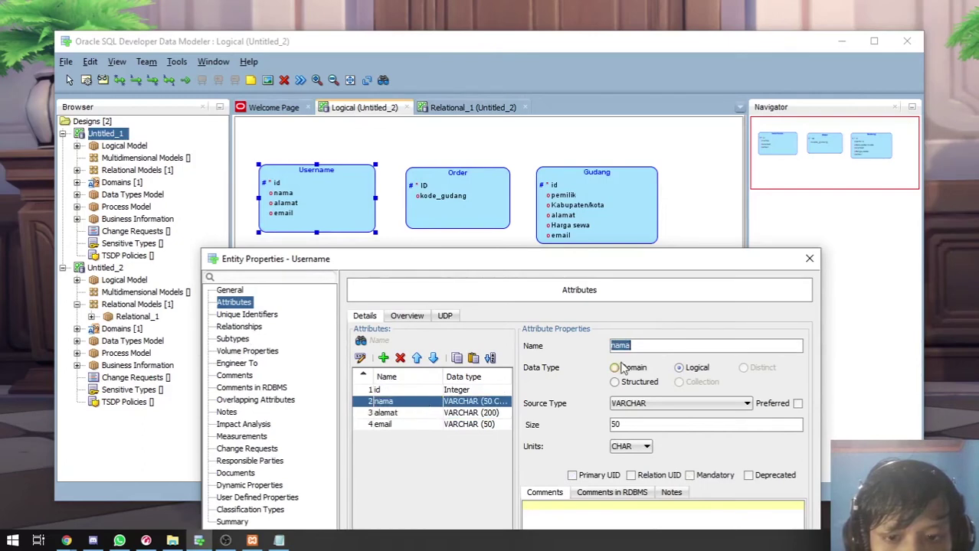
click(394, 414)
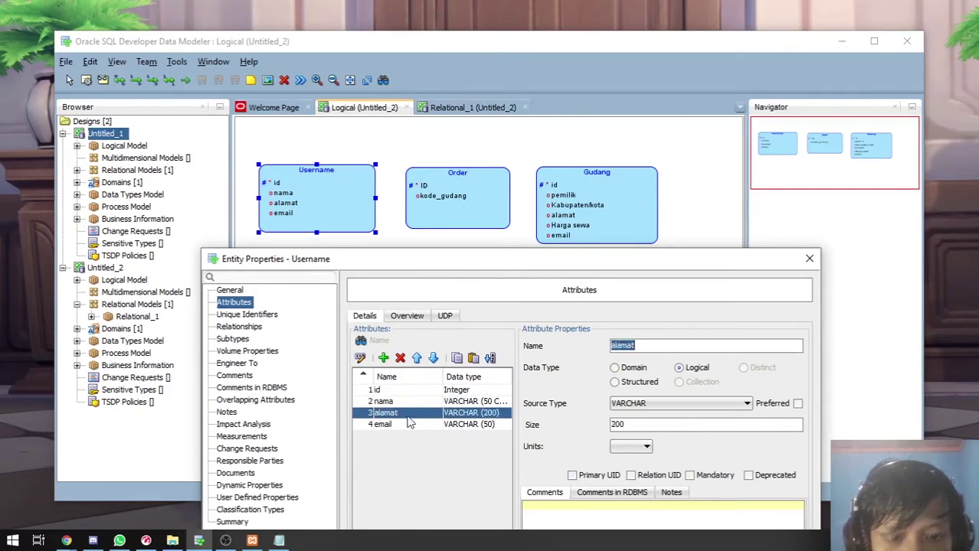
click(406, 425)
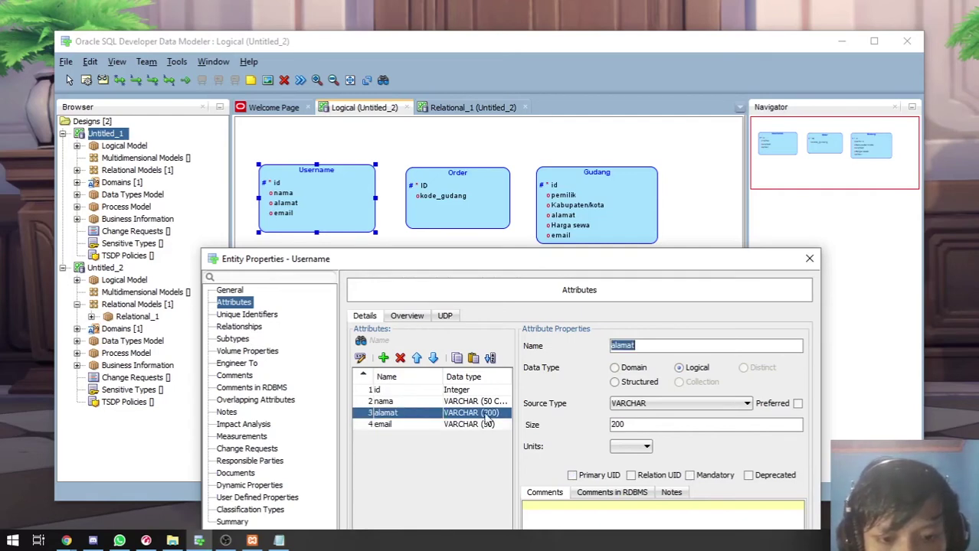
Step: Add a new attribute named Kabupaten/kota to the Username entity
click(383, 357)
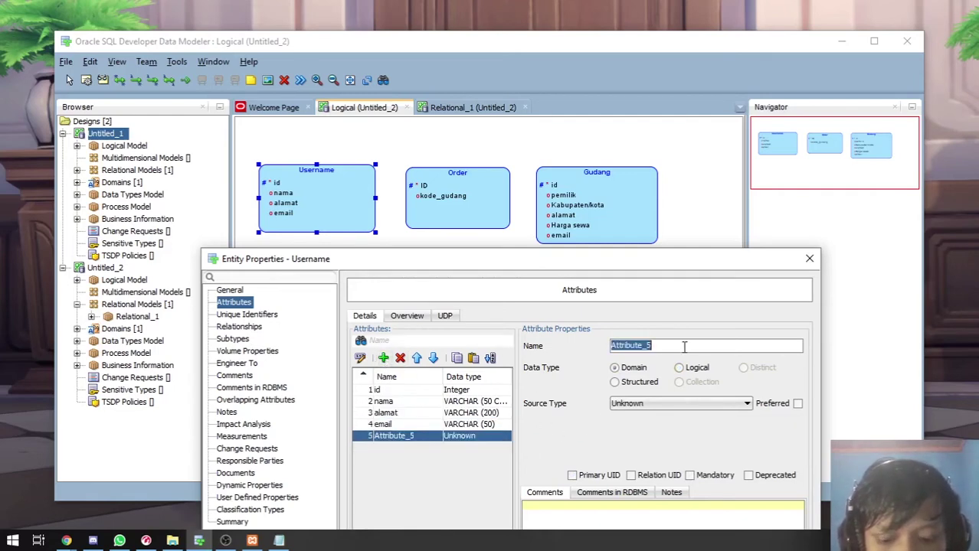
text(Kab)
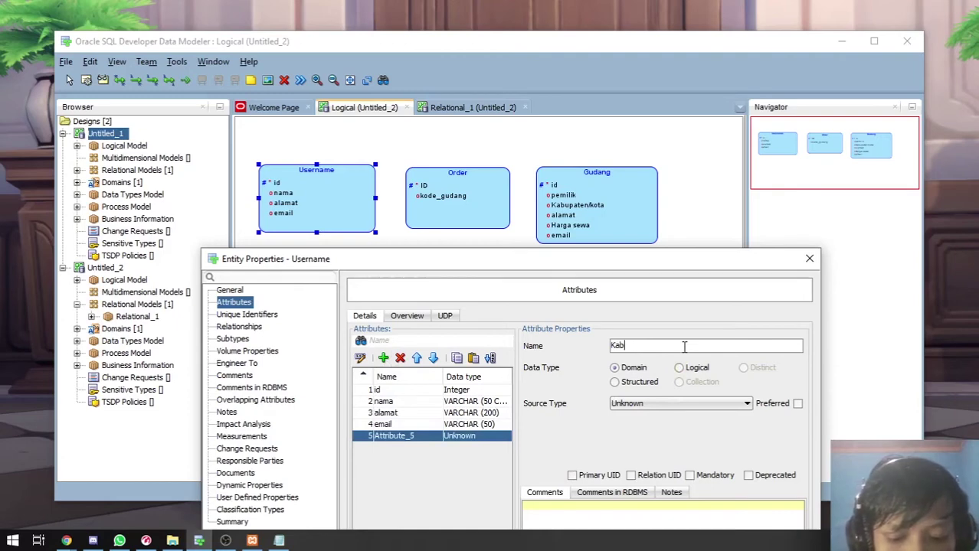
text(ten/kota)
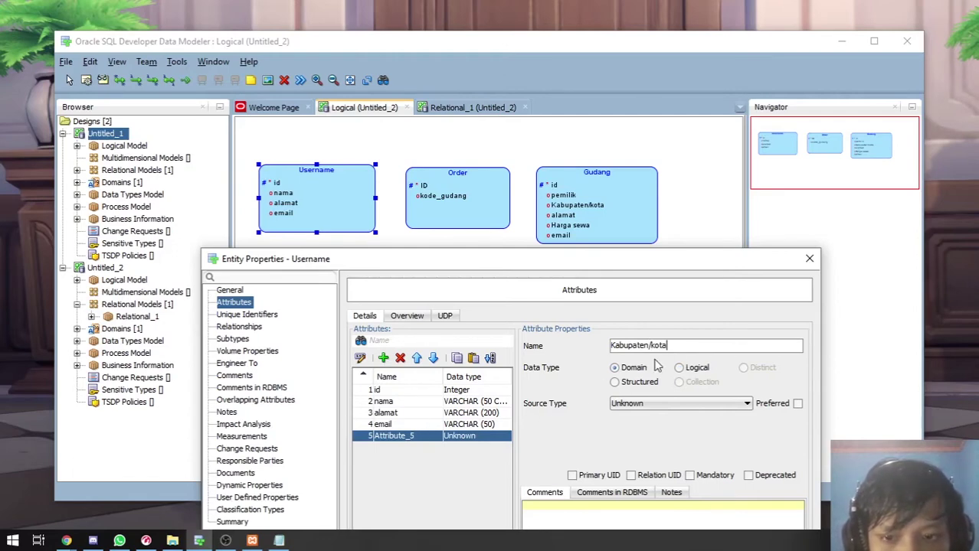
drag(674, 259, 672, 128)
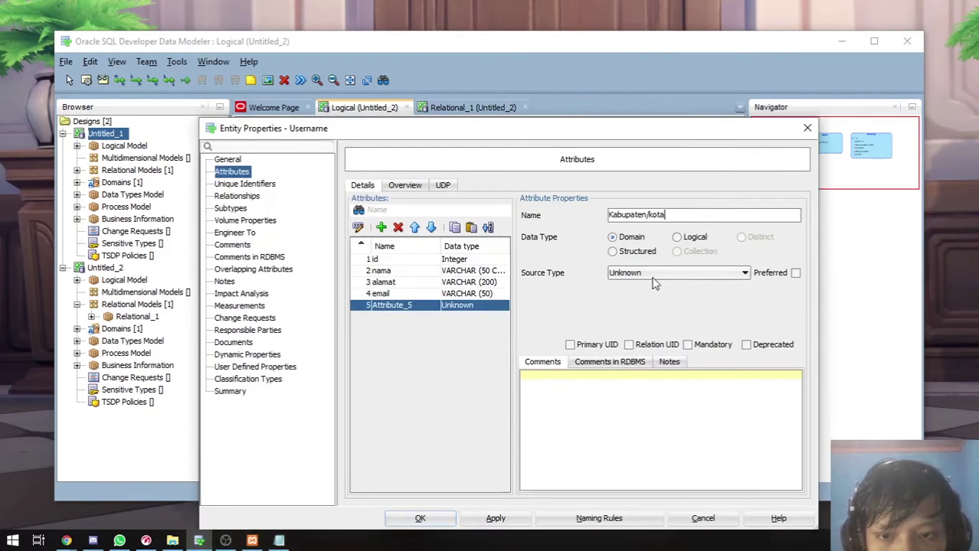
Step: Give the Username entity's Kabupaten/kota attribute the logical type VARCHAR with size 20, and save the entity
click(664, 274)
click(677, 281)
click(687, 238)
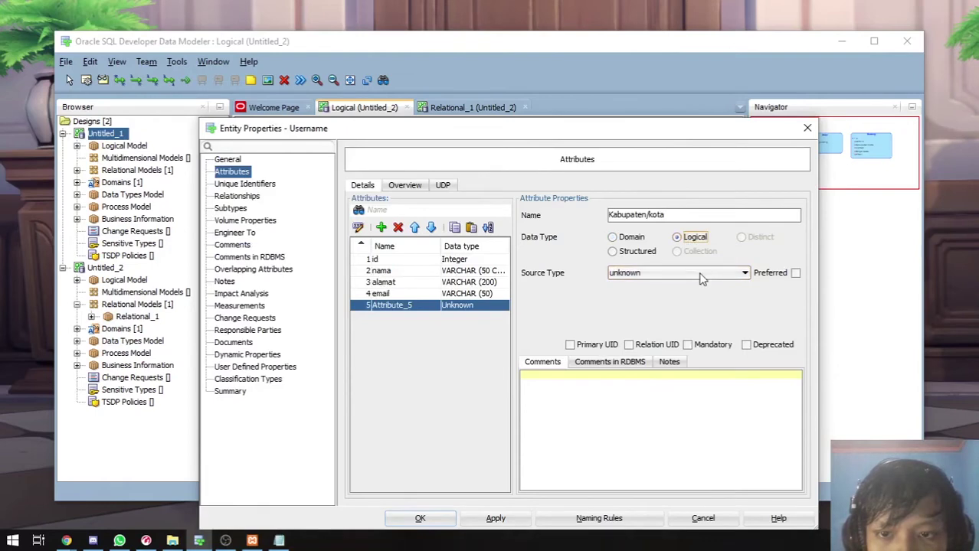
click(701, 275)
scroll(659, 398, down, 10)
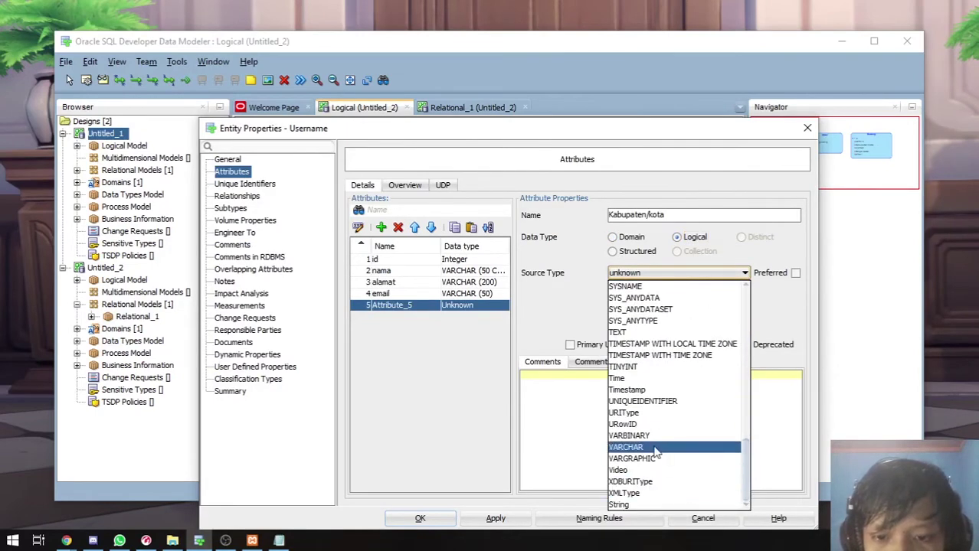
click(656, 449)
click(640, 294)
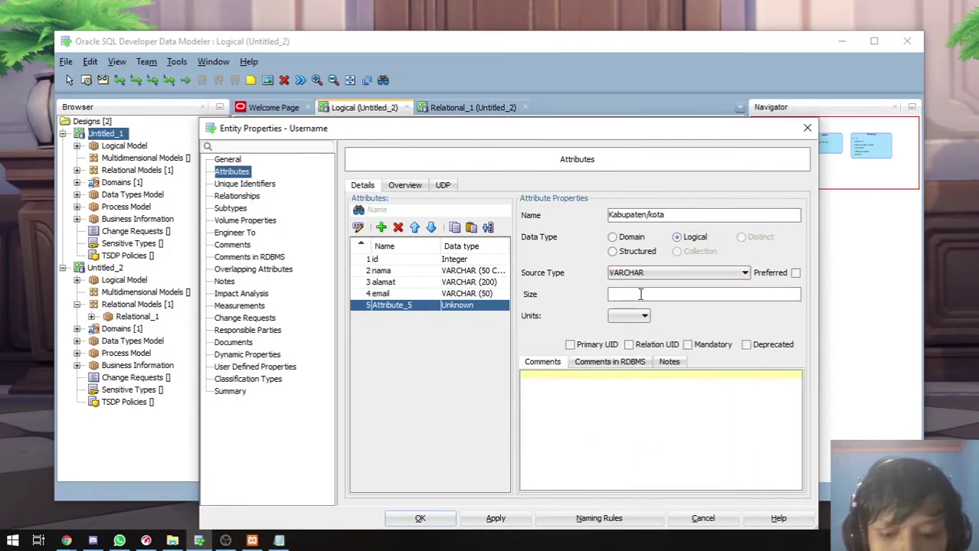
text(20)
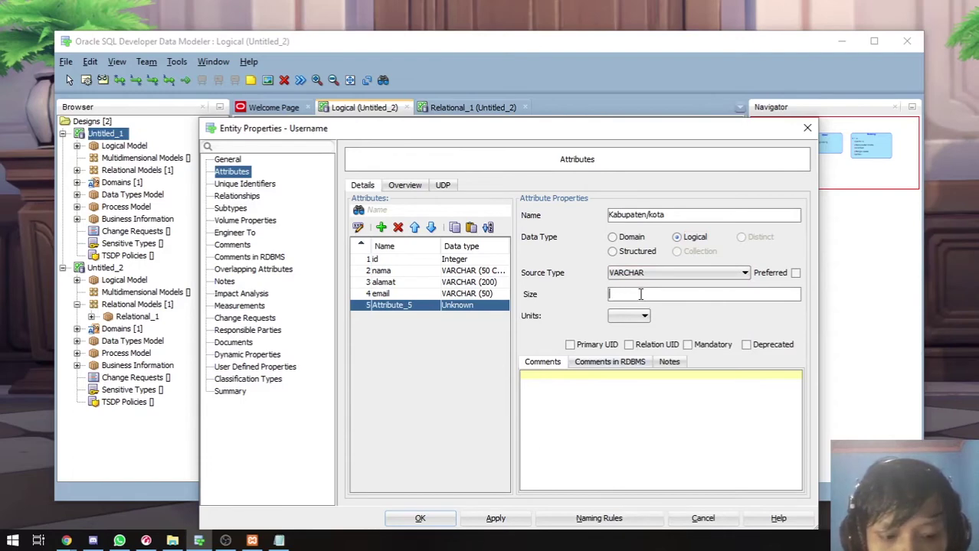
click(495, 518)
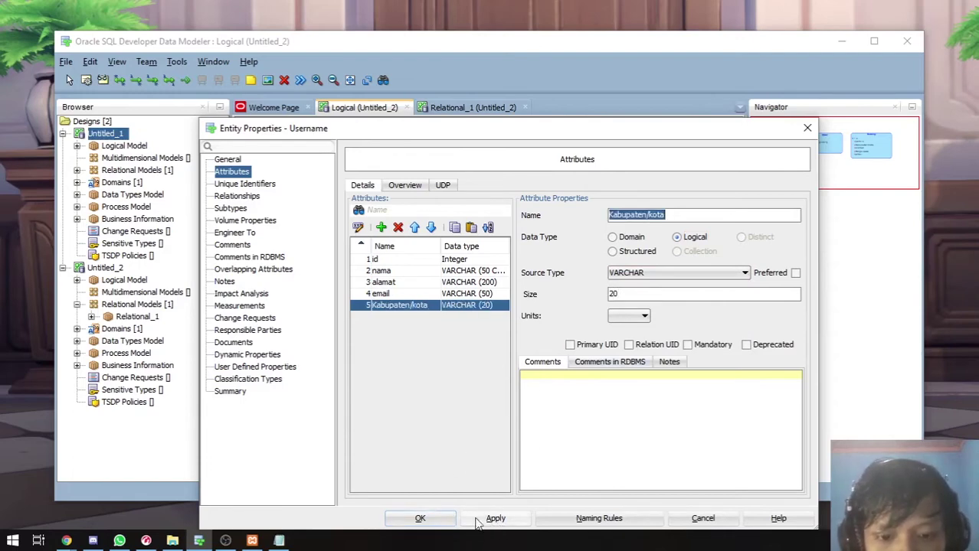
click(420, 518)
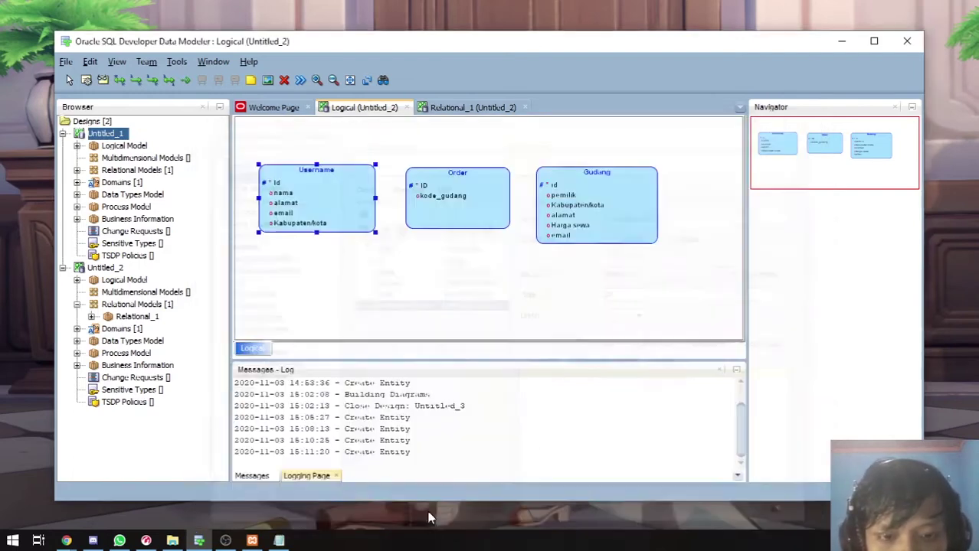
Step: Switch to the Notepad notes and check the list of entities planned for the pergudangan database
click(279, 540)
drag(773, 158, 811, 158)
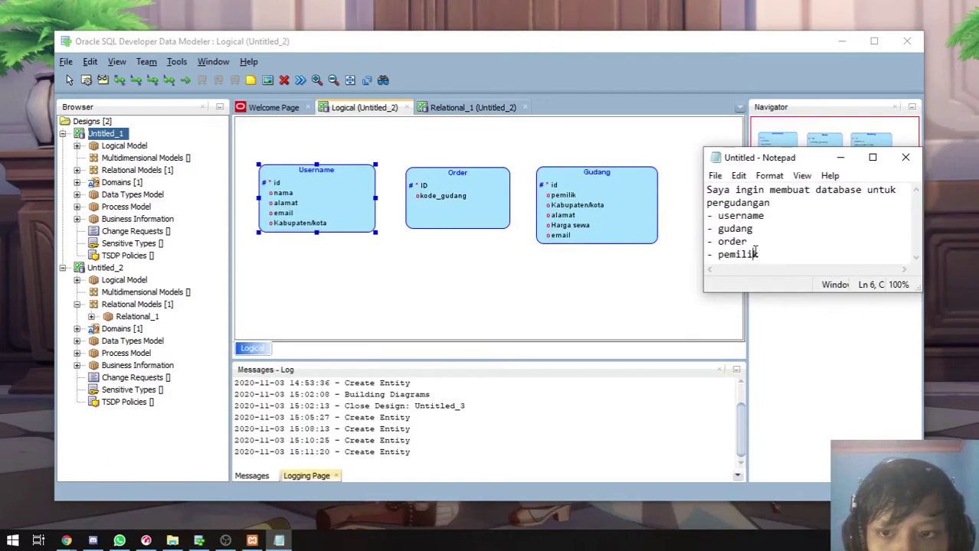
click(743, 242)
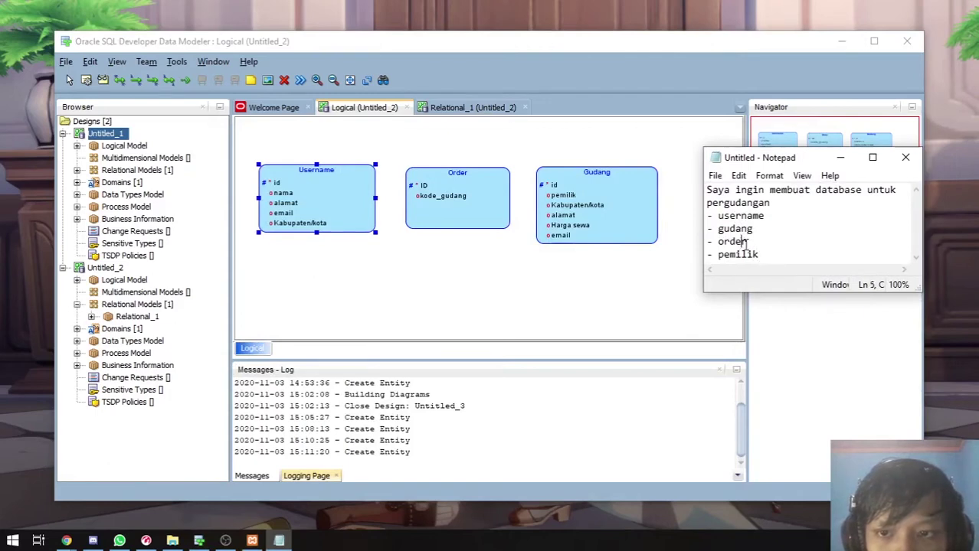
Step: Return to the logical diagram in Data Modeler and move the Gudang entity down and to the right, away from Order
click(609, 182)
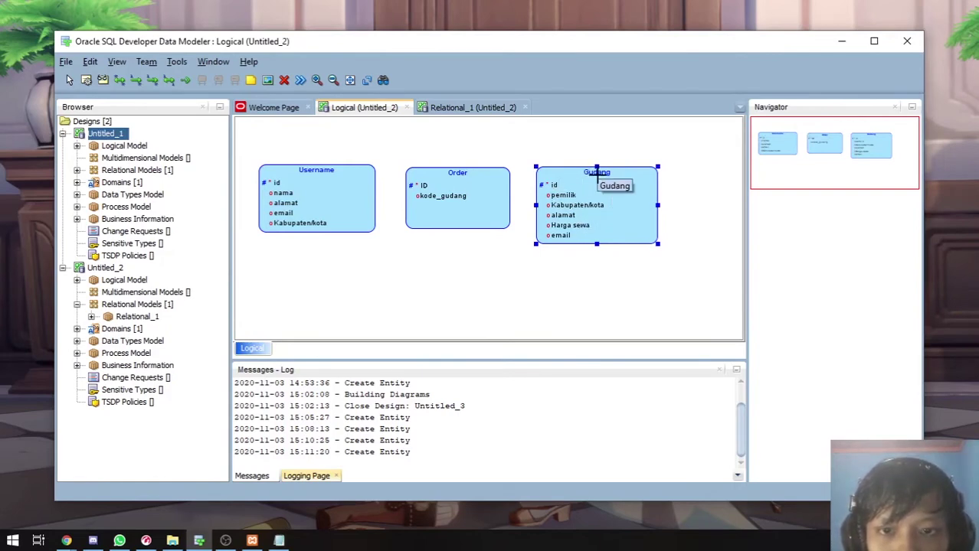
drag(580, 185, 638, 273)
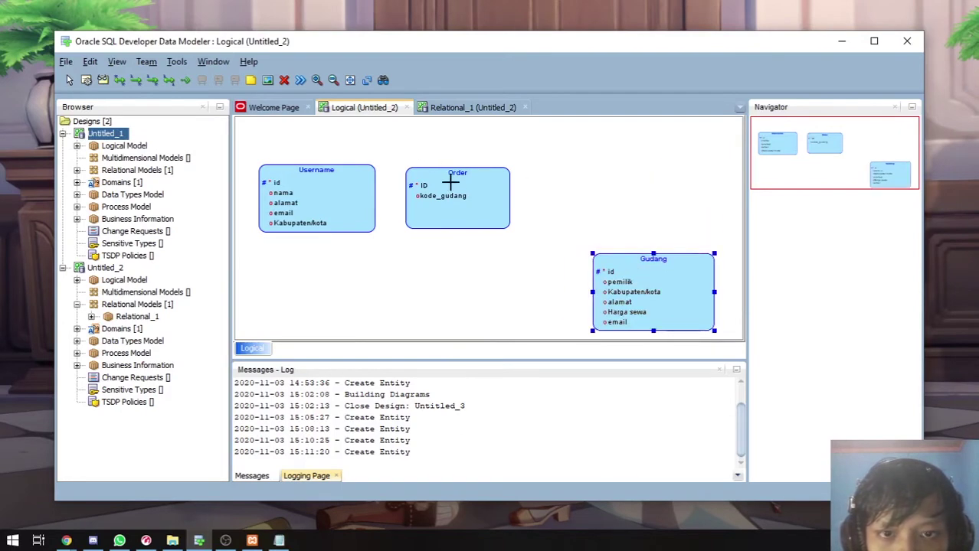
Step: Check the Order entity's attributes in its properties and close them without changes
click(479, 203)
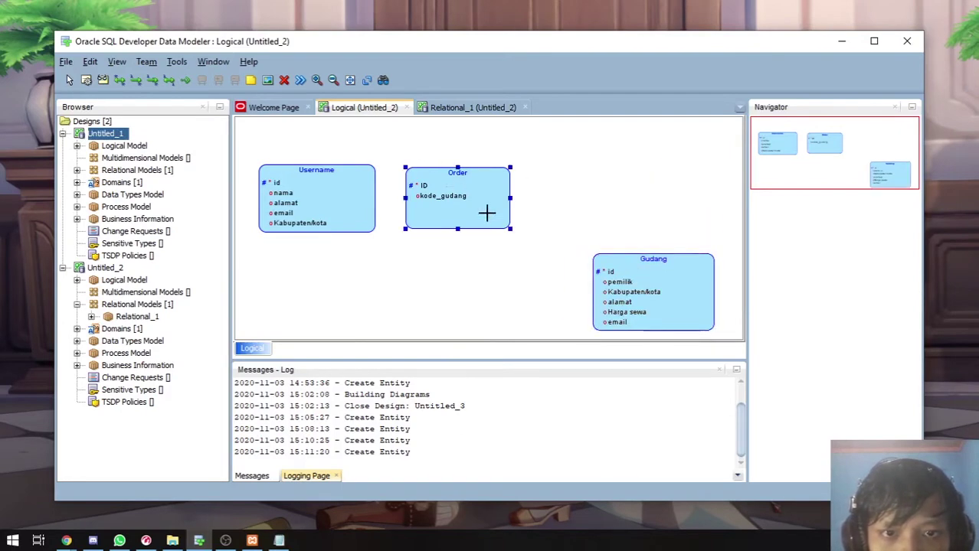
double_click(459, 180)
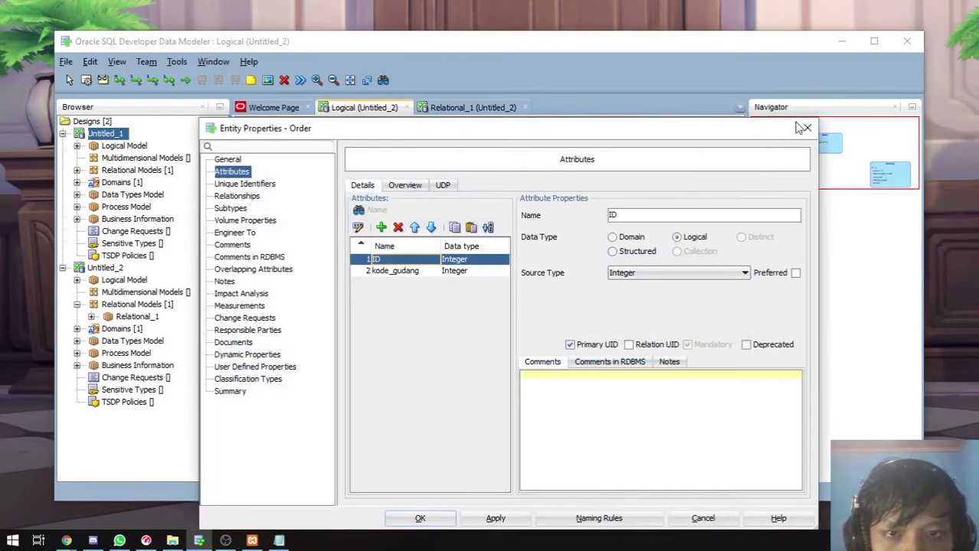
click(800, 126)
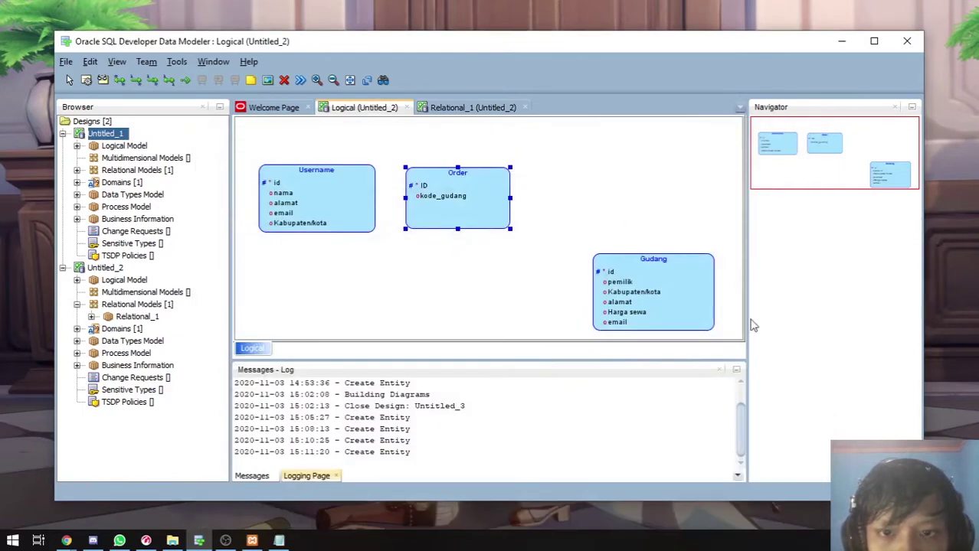
Step: Rename the Gudang entity as pemilik and save the change
double_click(641, 266)
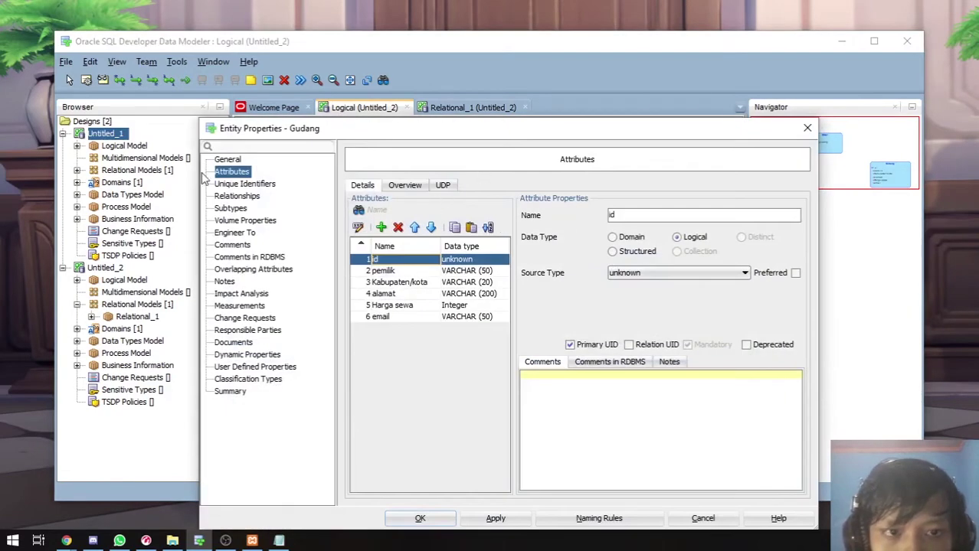
click(228, 161)
double_click(489, 185)
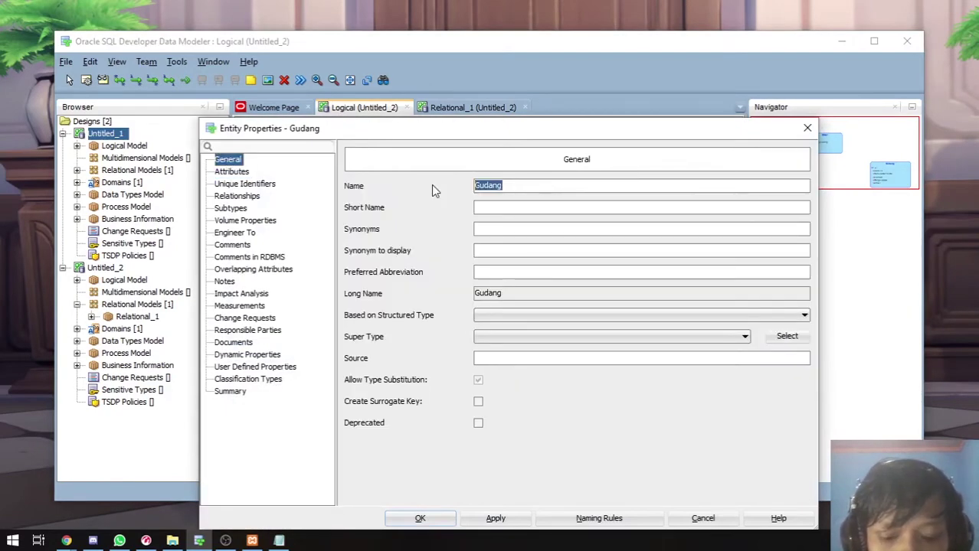
text(pemilik)
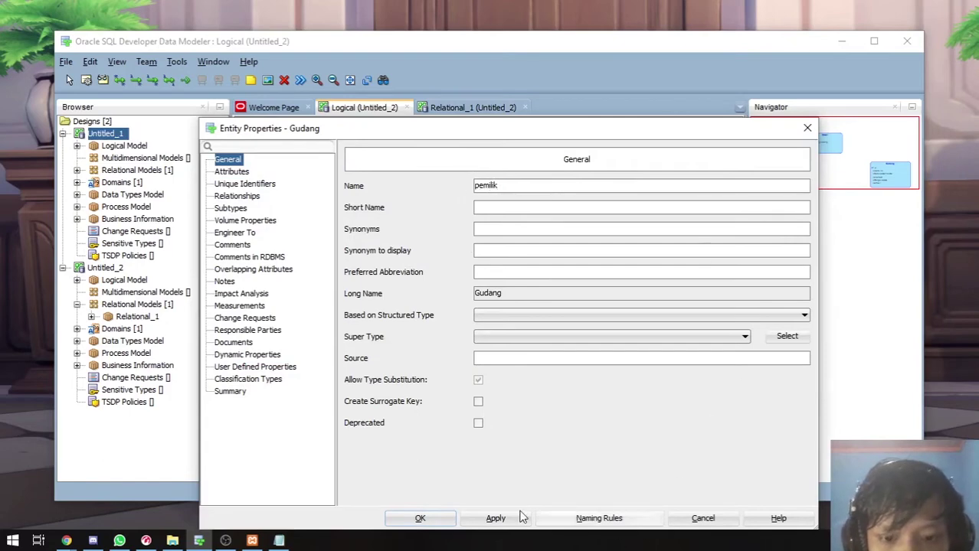
click(493, 518)
click(441, 521)
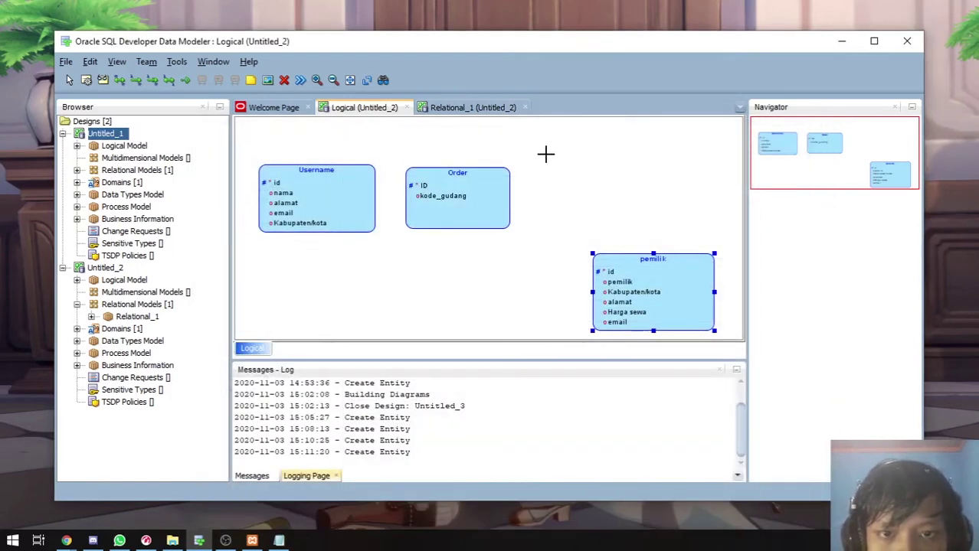
click(563, 176)
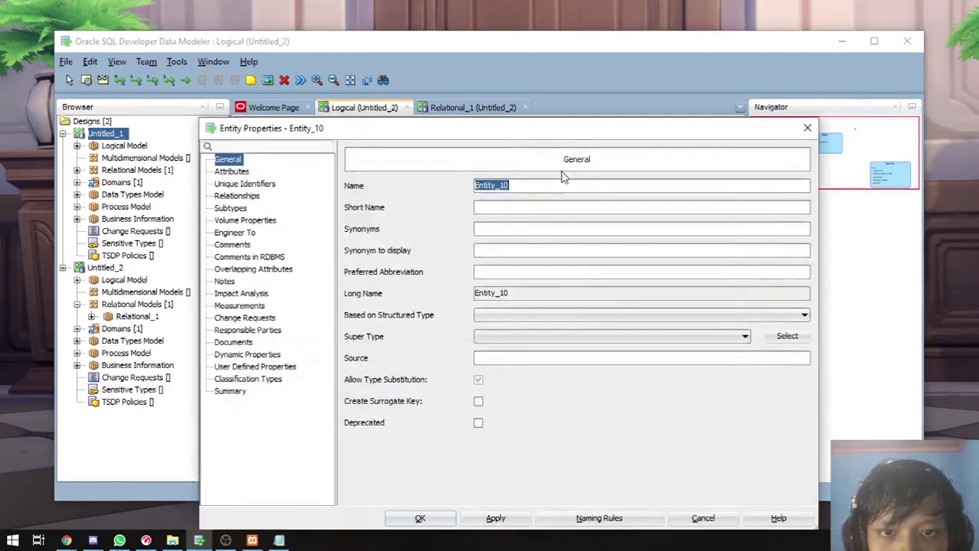
click(232, 172)
click(807, 128)
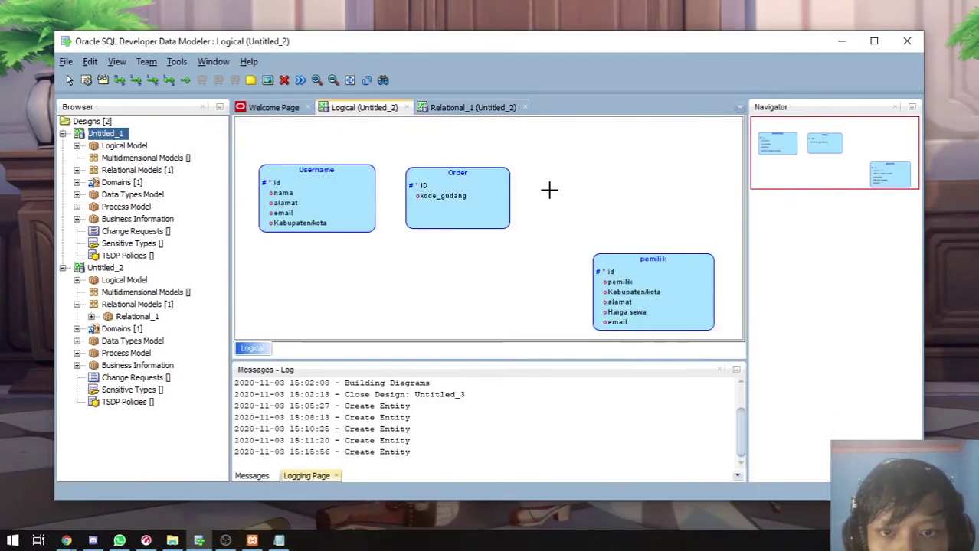
Step: Draw a new entity to the right of Order, above pemilik, and name it Gudang
drag(572, 185, 673, 229)
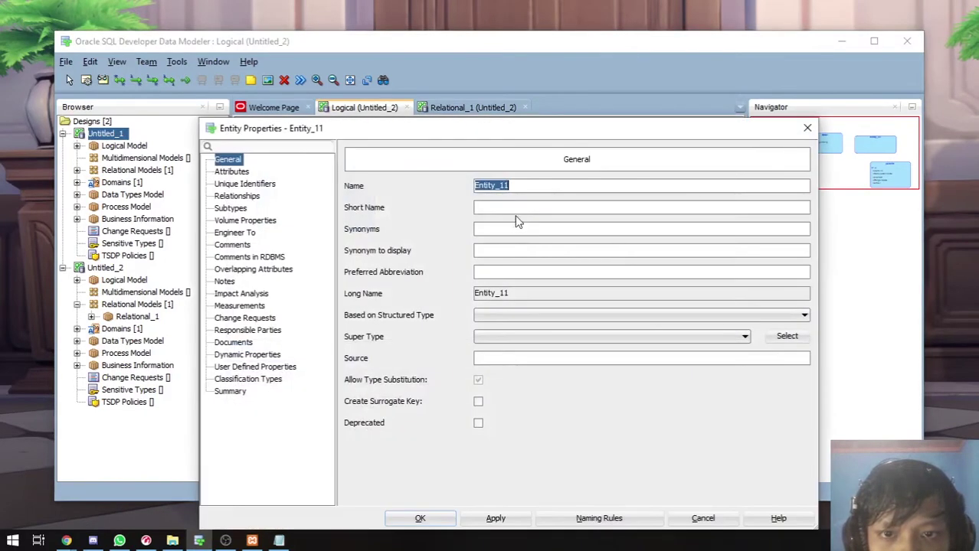
text(Gudang)
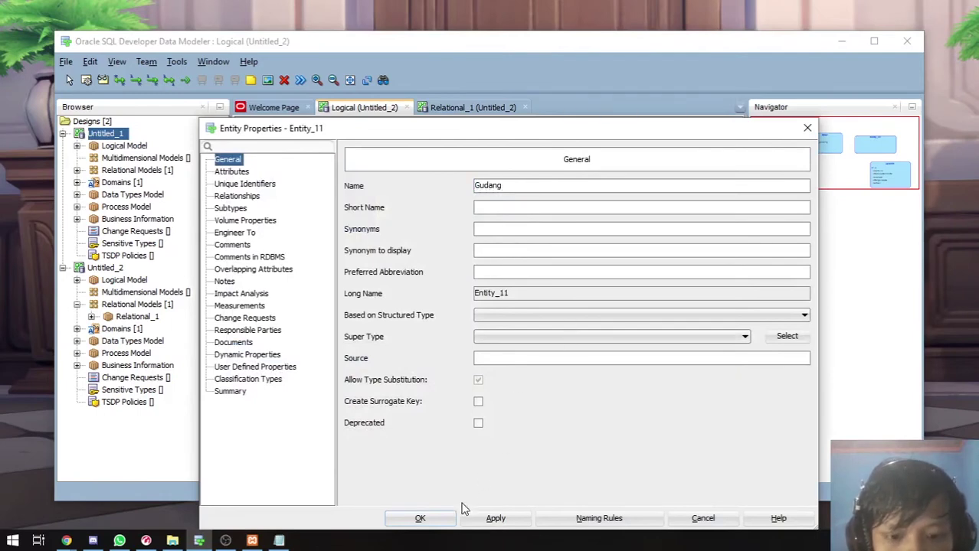
click(494, 519)
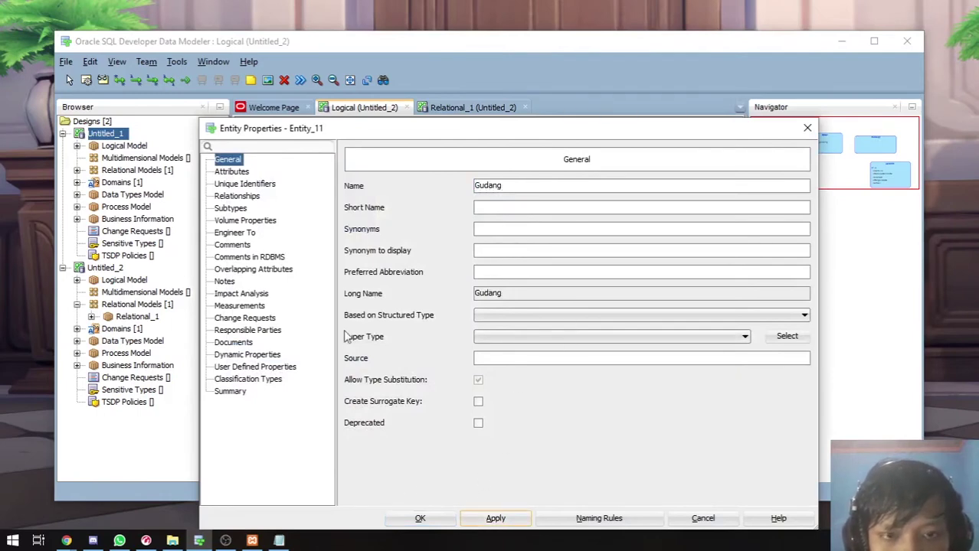
Step: Add an attribute named ID to the new Gudang entity and make its data type Logical
click(239, 173)
click(380, 227)
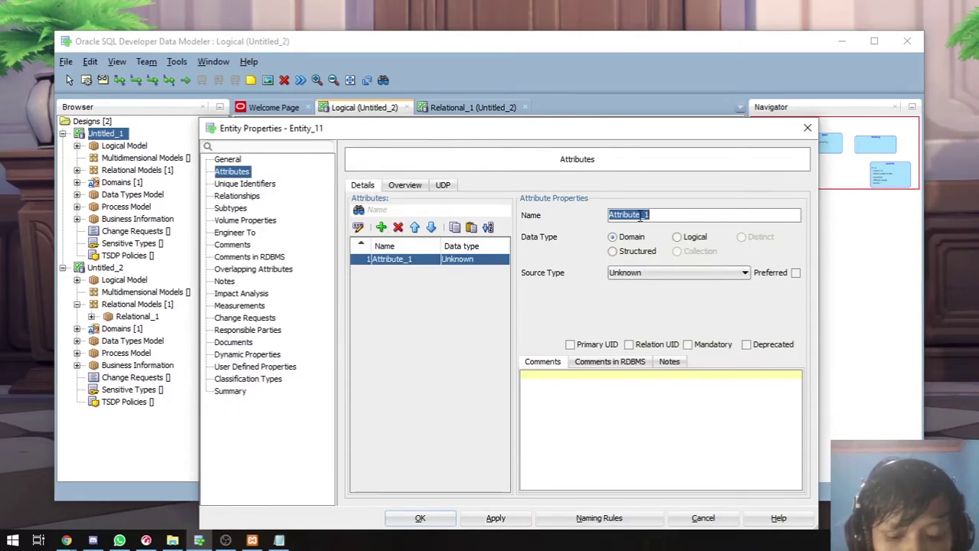
text(d)
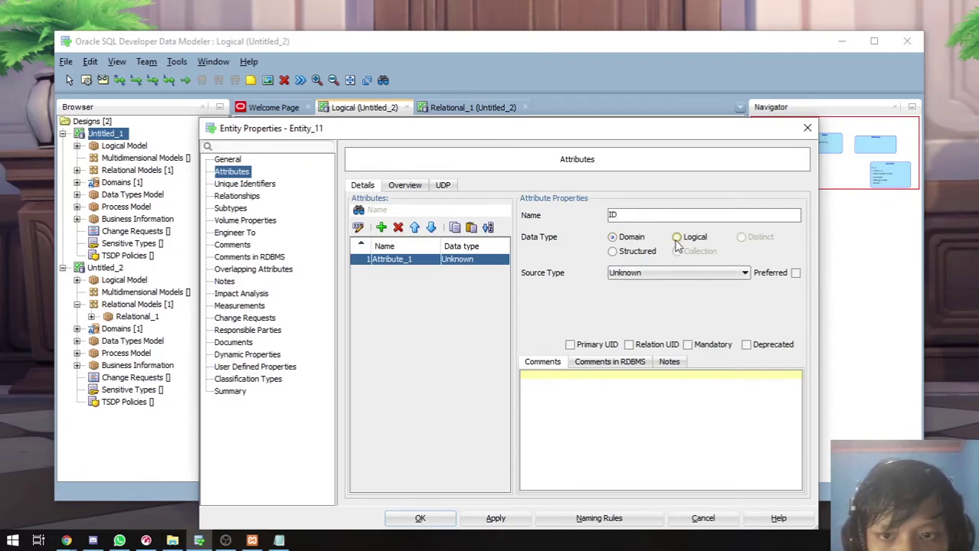
key(BackSpace)
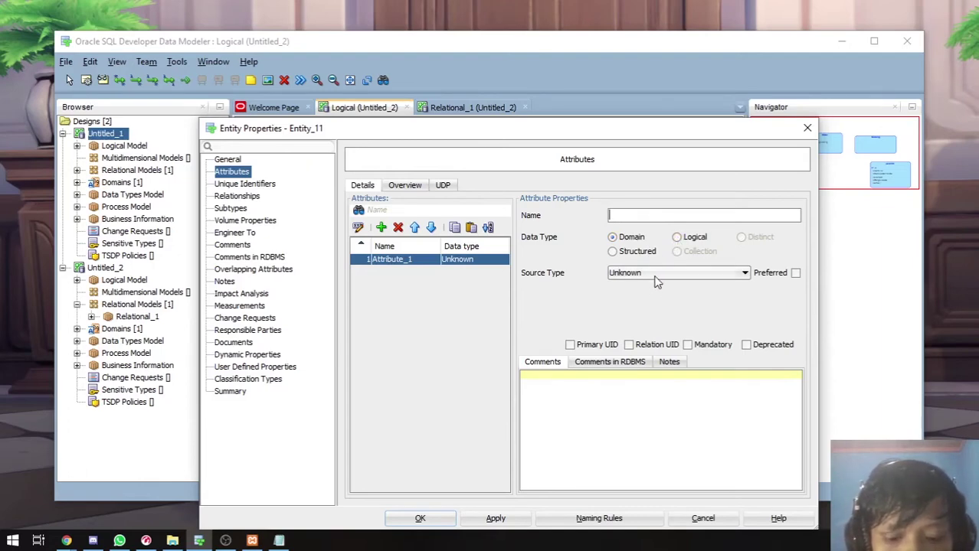
click(693, 237)
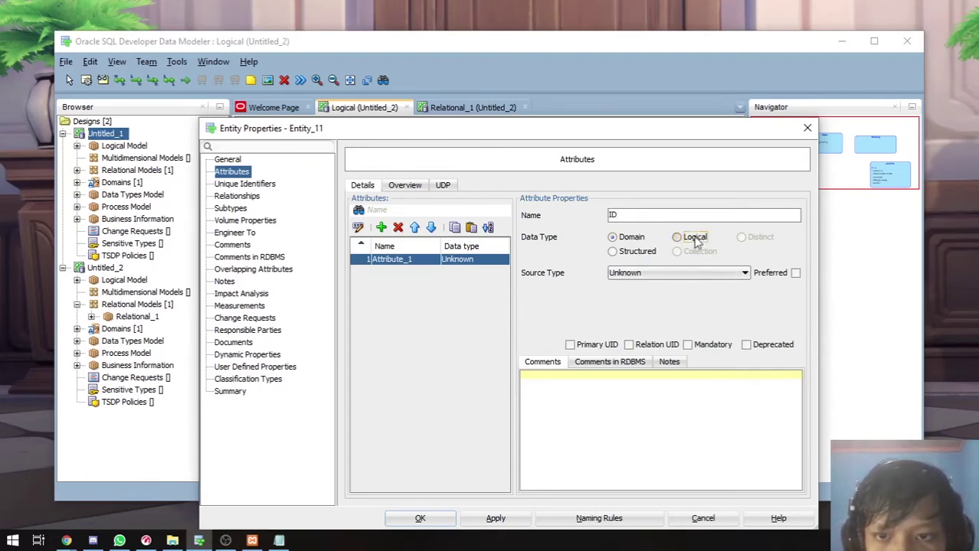
Step: Set the ID attribute's source type to Integer, mark it as the primary UID, and save the Gudang entity
click(693, 273)
scroll(655, 422, down, 20)
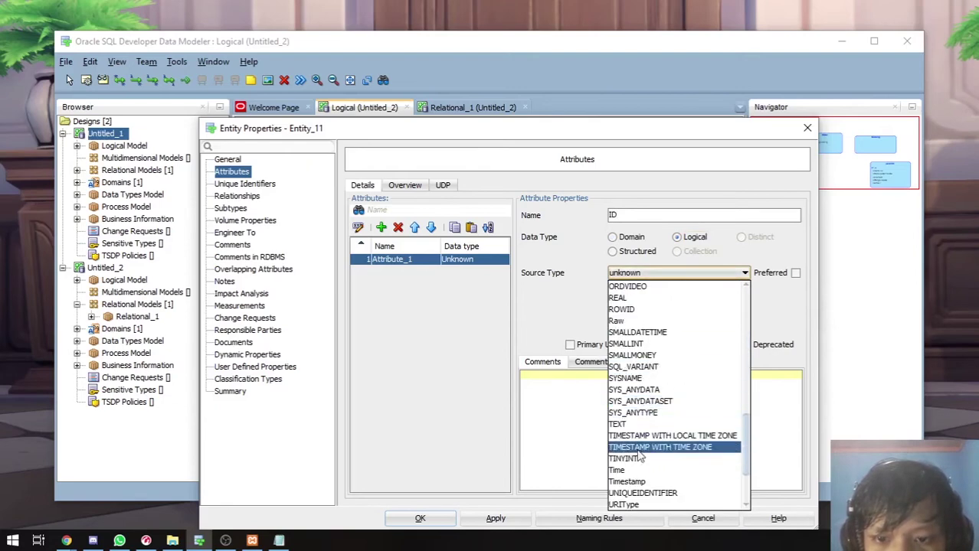
click(640, 470)
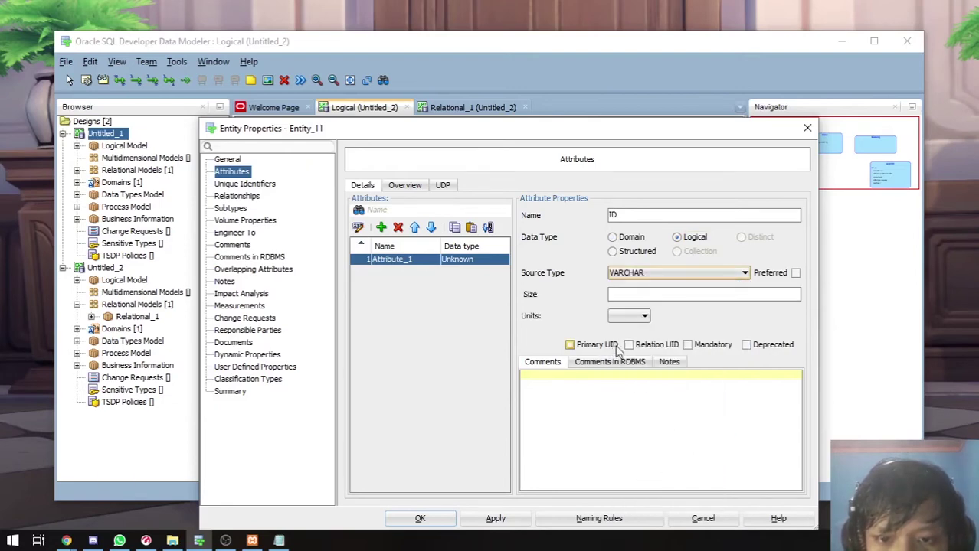
click(674, 273)
scroll(696, 353, up, 10)
scroll(696, 353, up, 4)
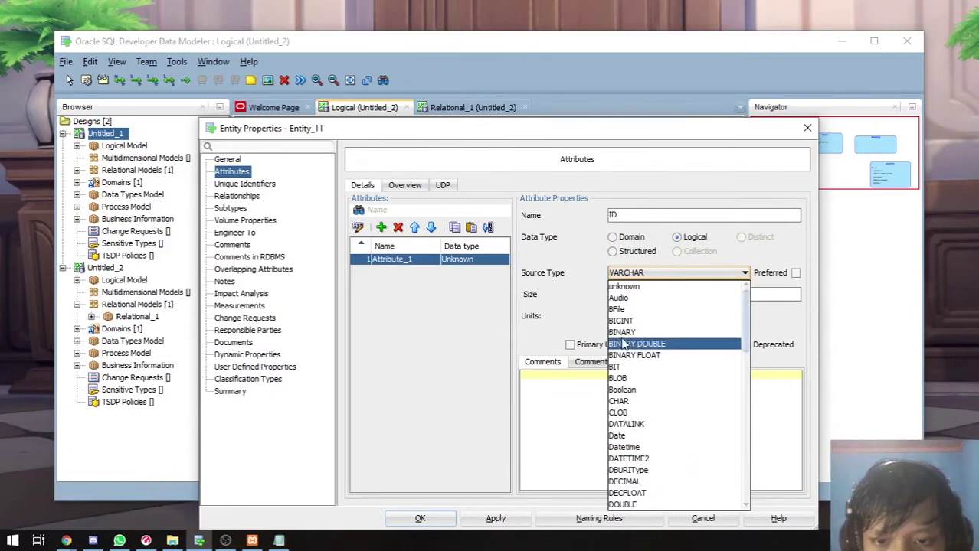
scroll(636, 344, down, 5)
click(640, 415)
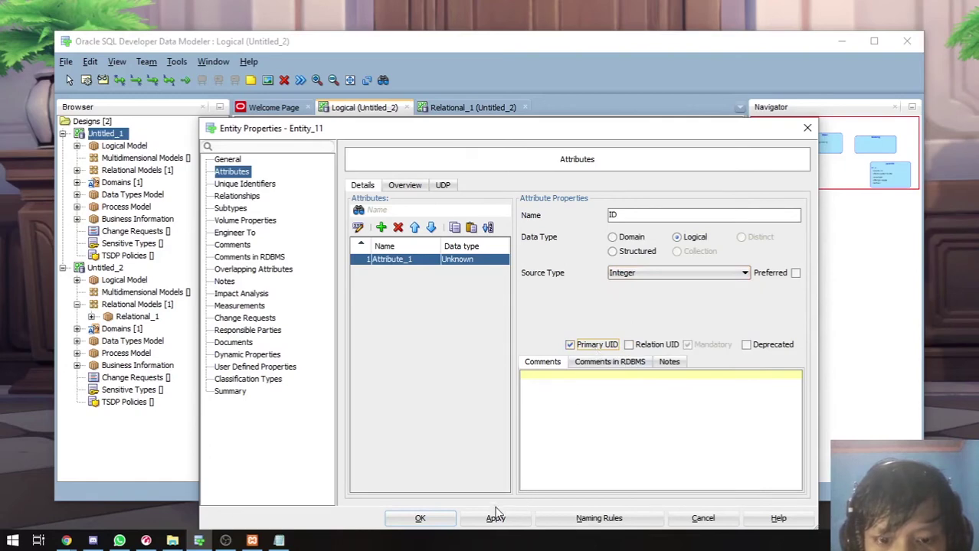
click(421, 518)
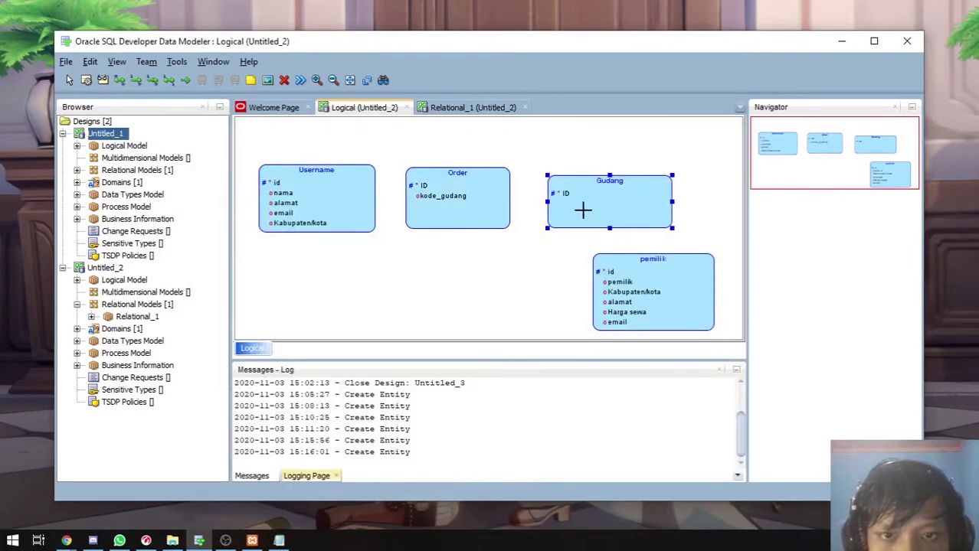
Step: Add a second Gudang attribute named ukuran with the logical source type VARCHAR
double_click(583, 211)
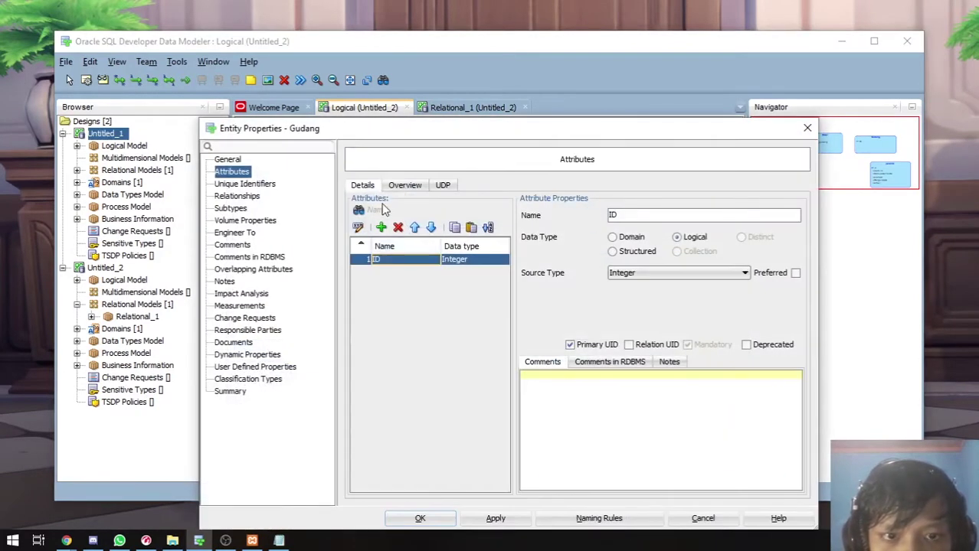
click(381, 226)
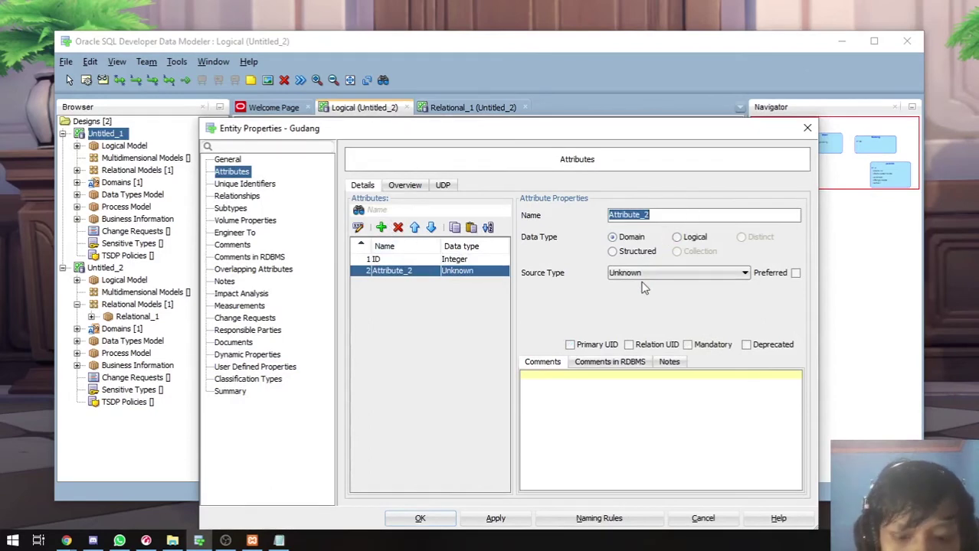
text(ukuran)
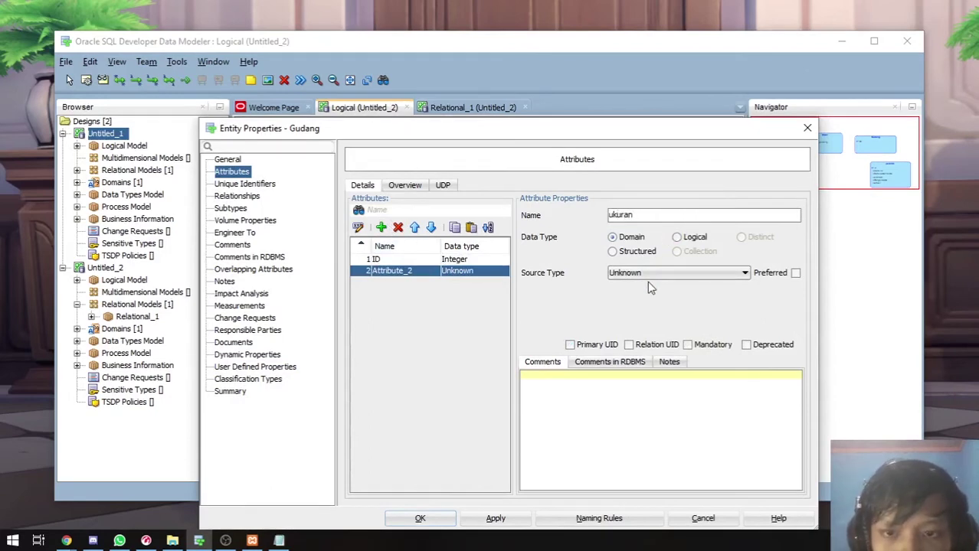
click(676, 237)
click(744, 272)
click(746, 355)
scroll(746, 367, down, 10)
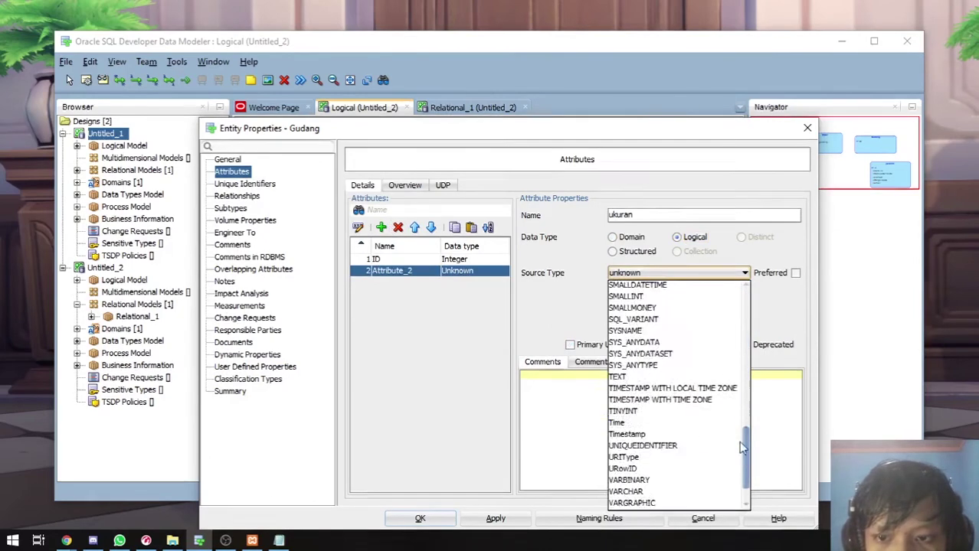
click(640, 446)
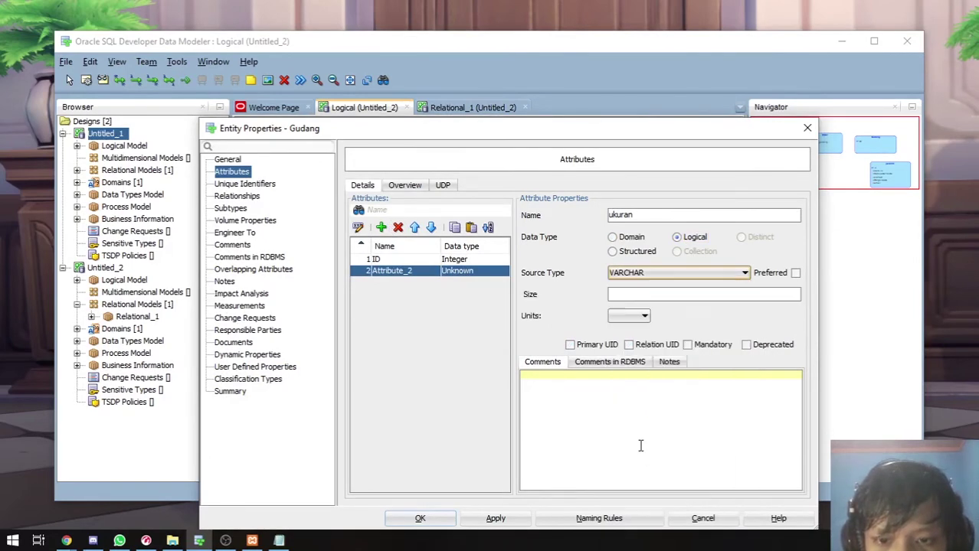
Step: Set the ukuran attribute's size to 50 and save the Gudang entity
click(648, 295)
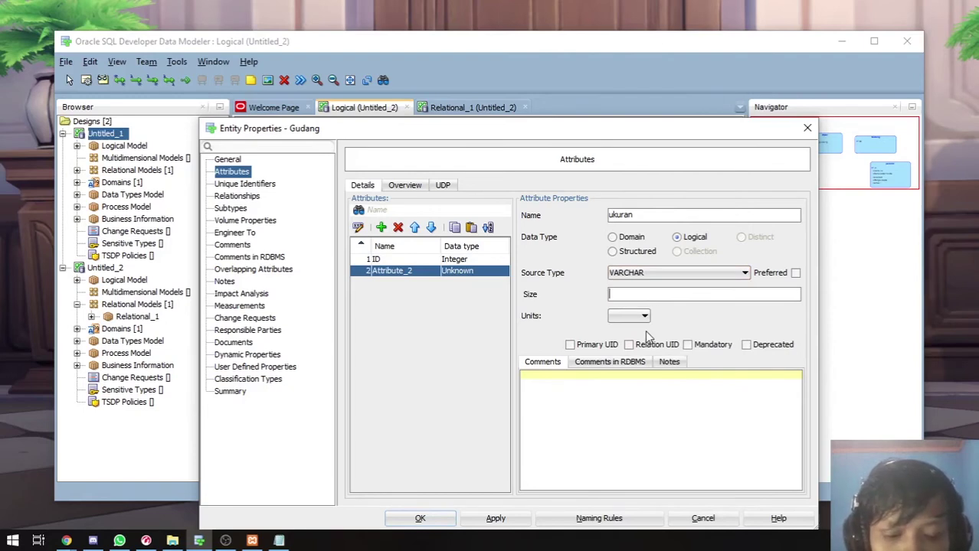
text(4)
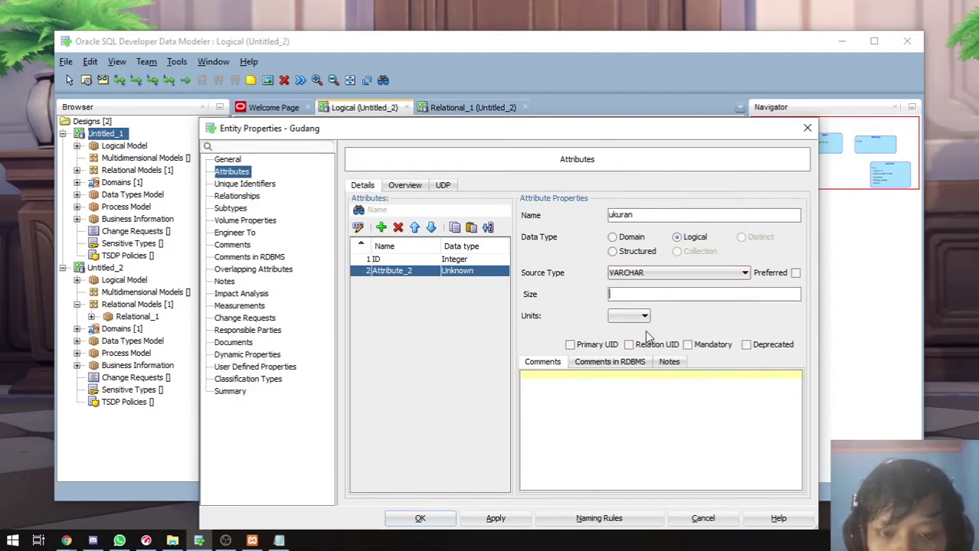
text(00)
key(BackSpace)
key(BackSpace)
key(BackSpace)
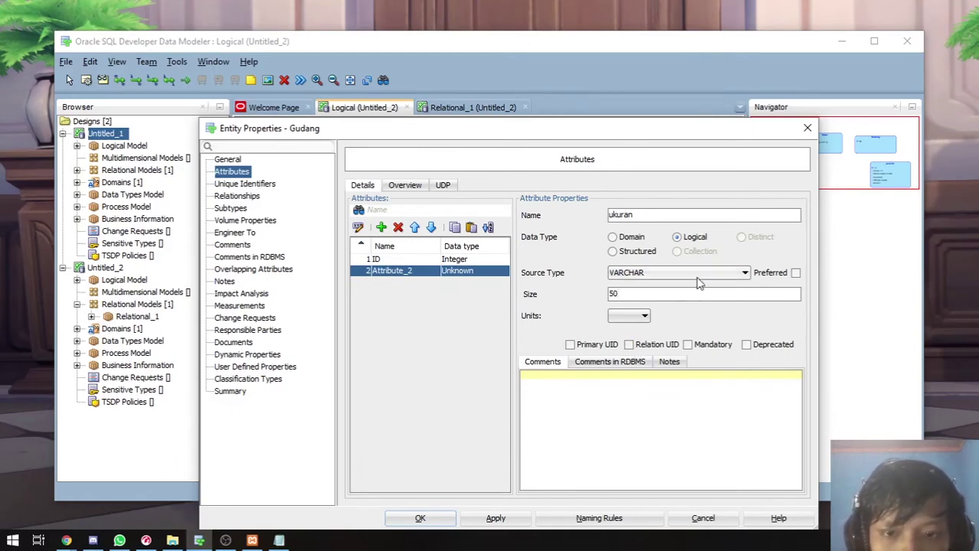
click(494, 519)
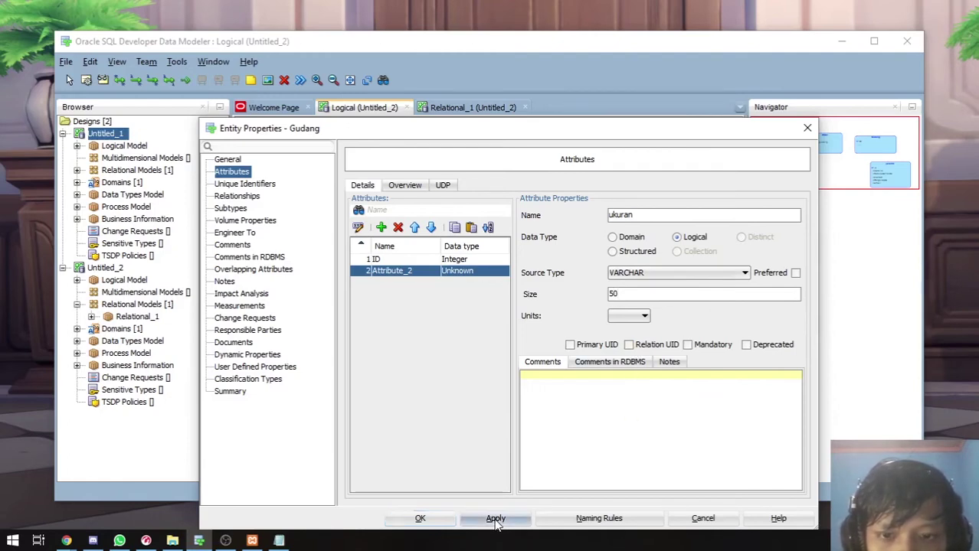
click(420, 519)
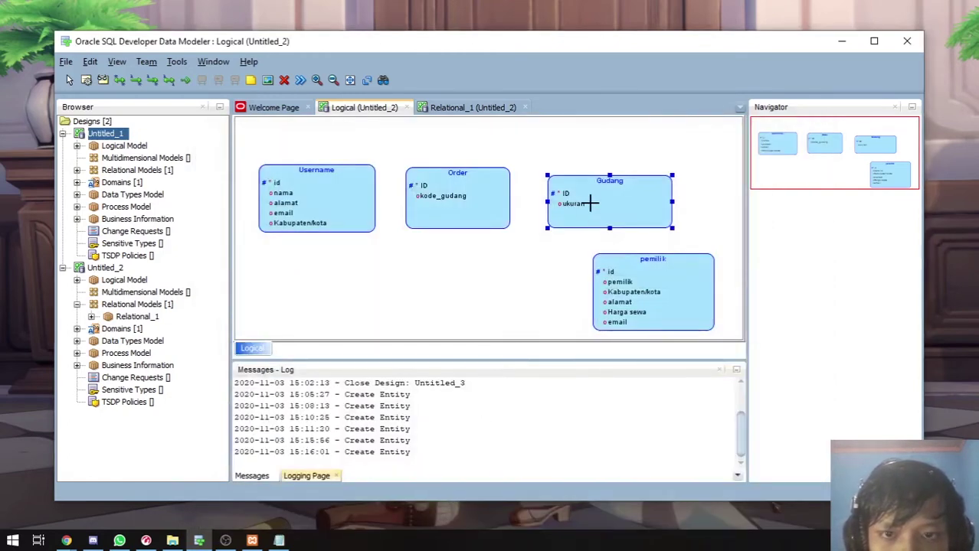
Step: Reopen the Gudang entity's properties and add a third attribute named alamat gudang
double_click(586, 201)
click(386, 271)
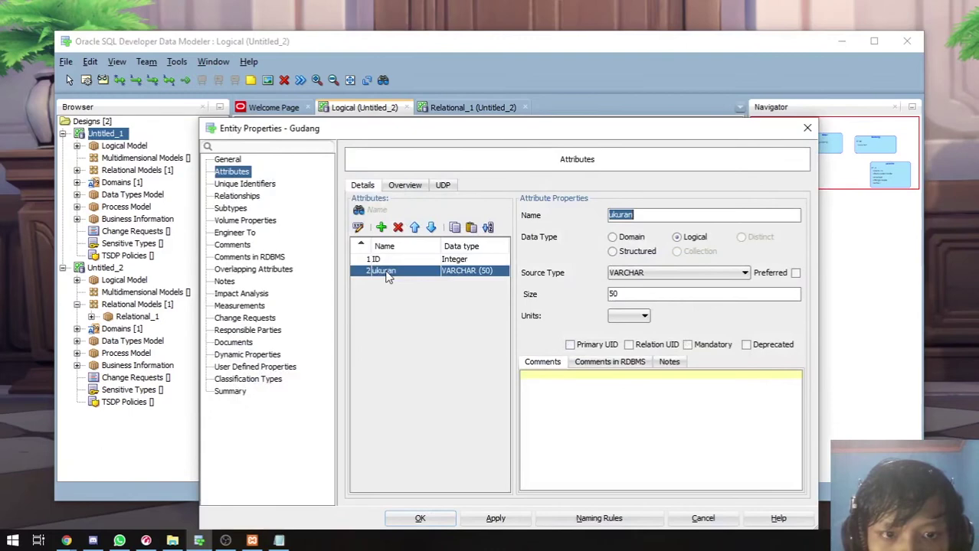
click(381, 228)
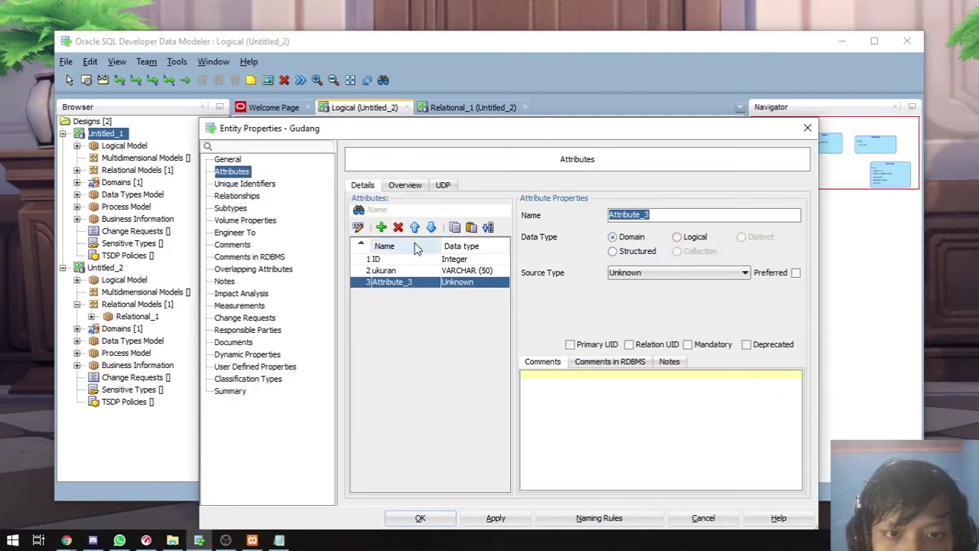
text(alama)
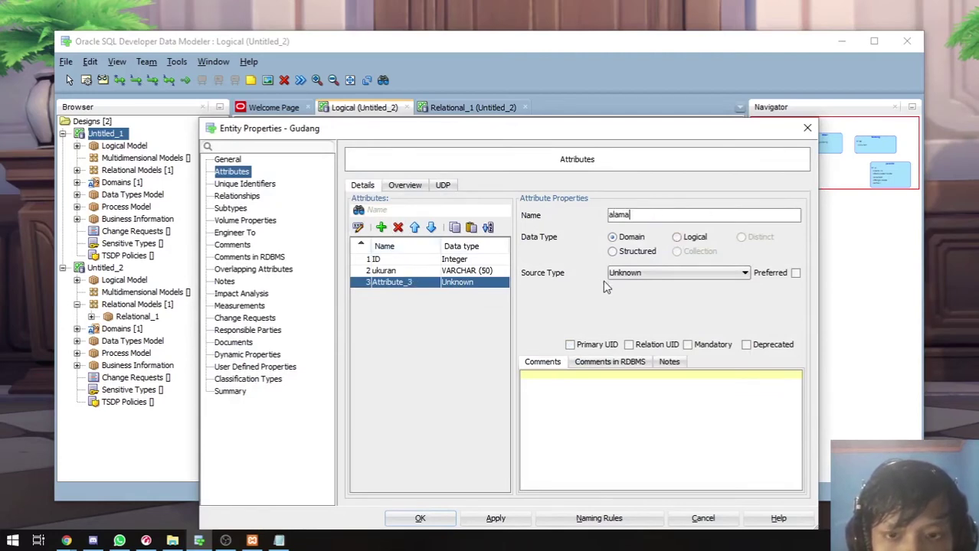
text(t )
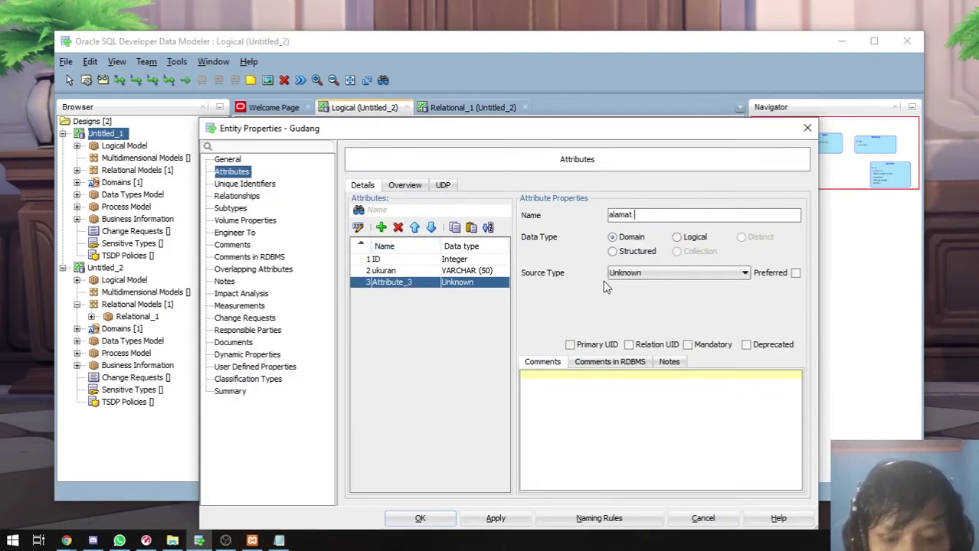
text(gudang)
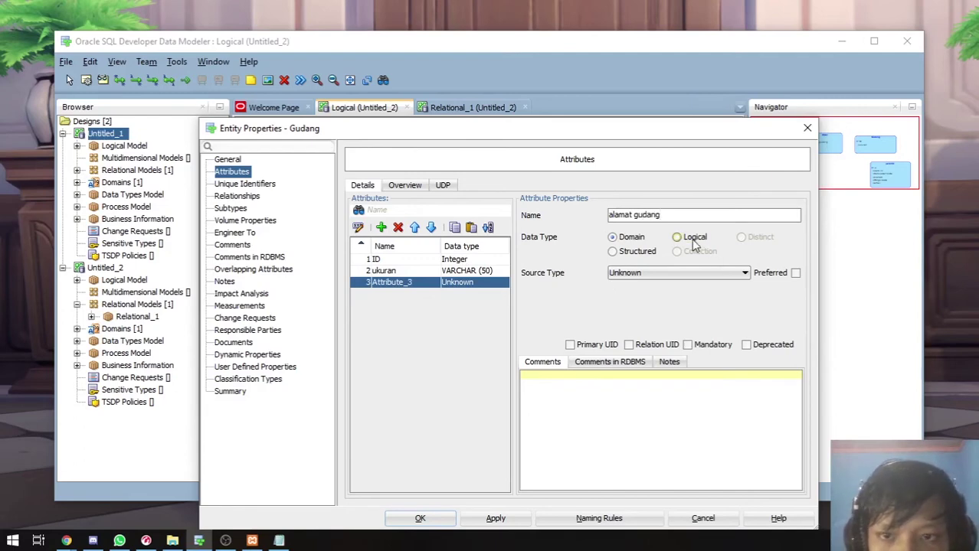
Step: Give the alamat gudang attribute the logical source type VARCHAR with size 200 and save the Gudang entity
click(678, 272)
scroll(666, 429, down, 8)
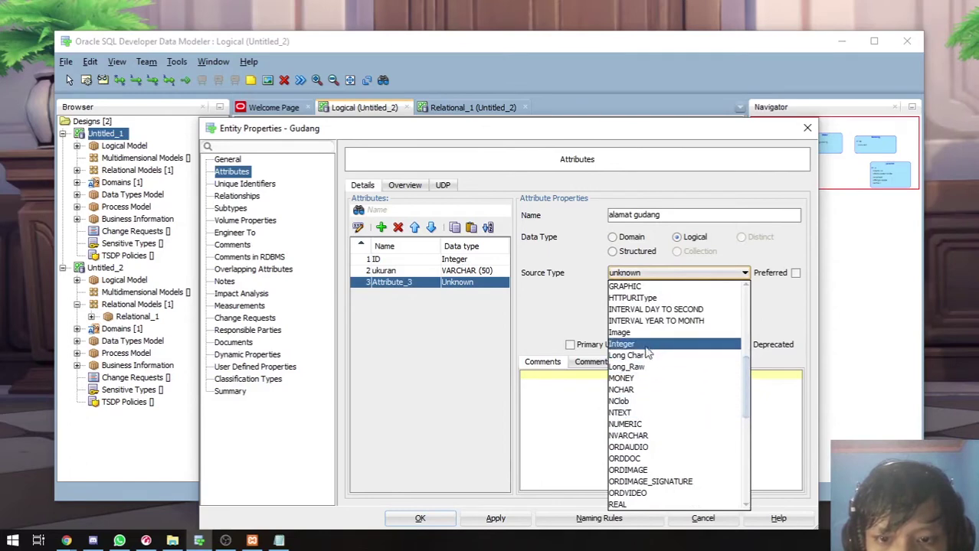
click(647, 346)
click(674, 273)
scroll(637, 452, down, 6)
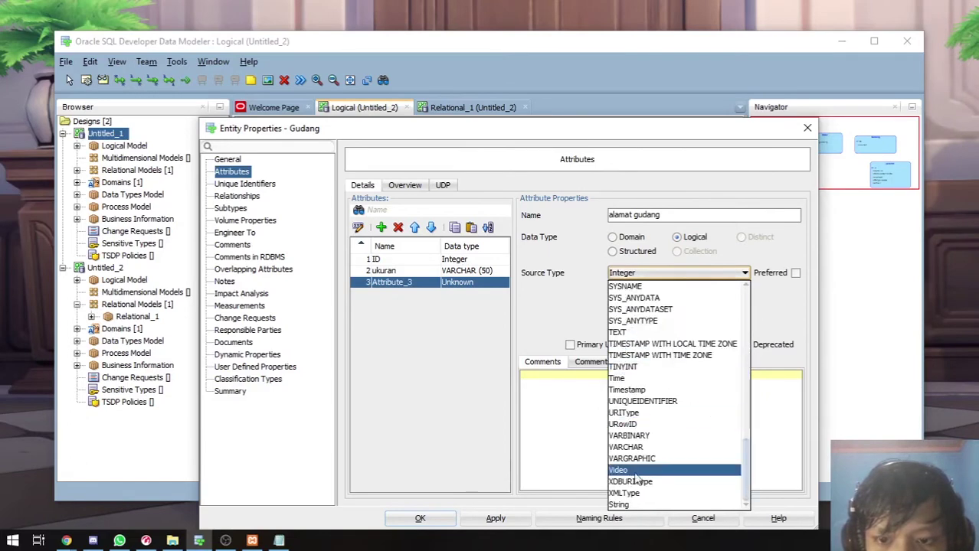
click(637, 448)
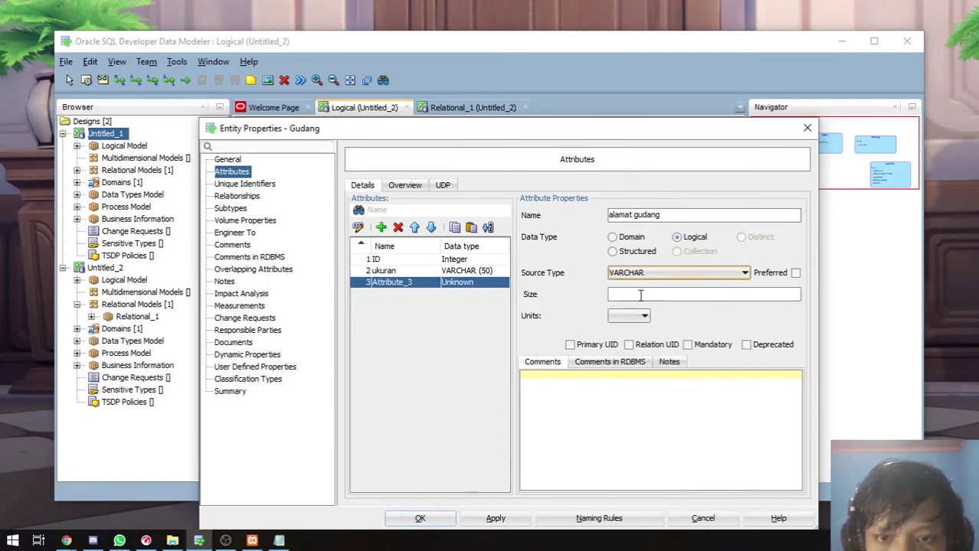
click(640, 295)
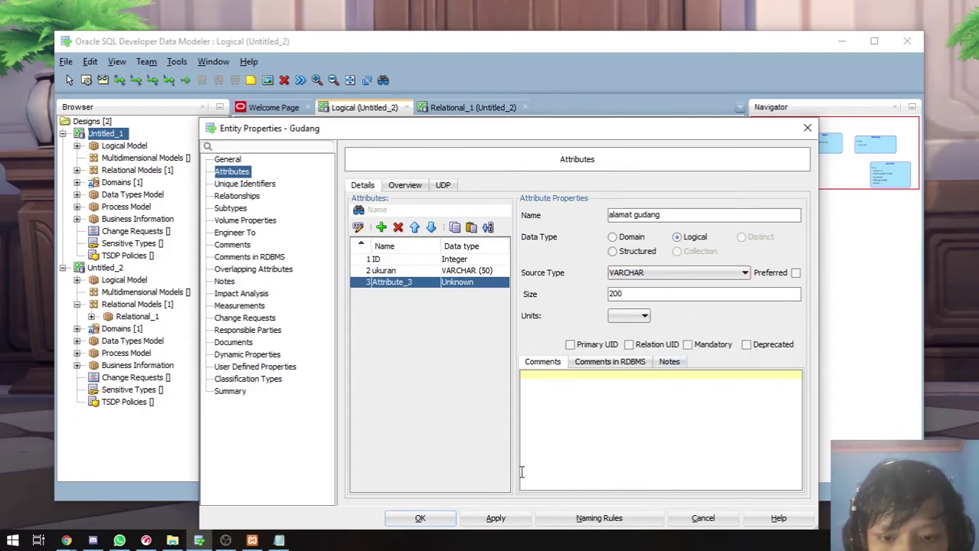
click(420, 518)
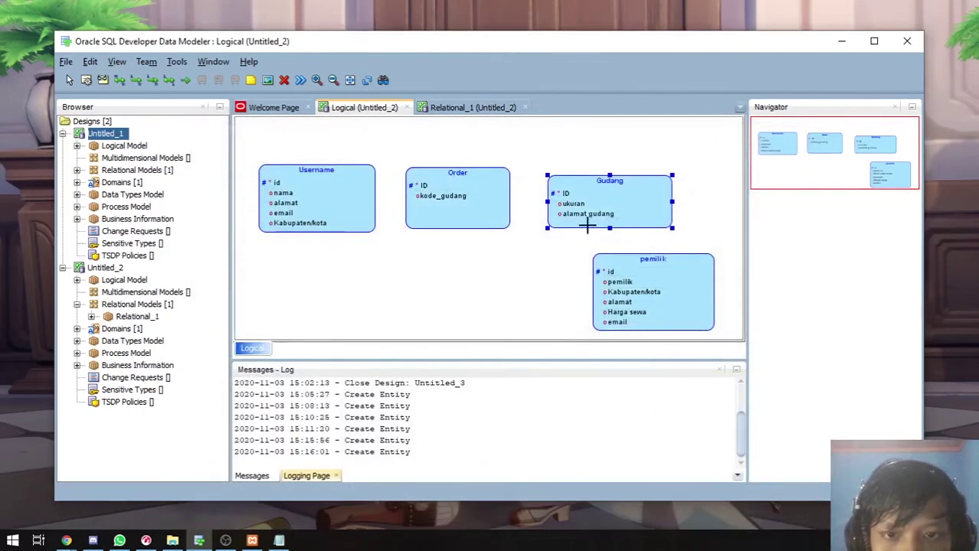
Step: Rearrange the diagram with Order raised beside Username, Gudang to the lower right of Order, and pemilik below Order
drag(633, 206, 605, 199)
drag(645, 293, 573, 286)
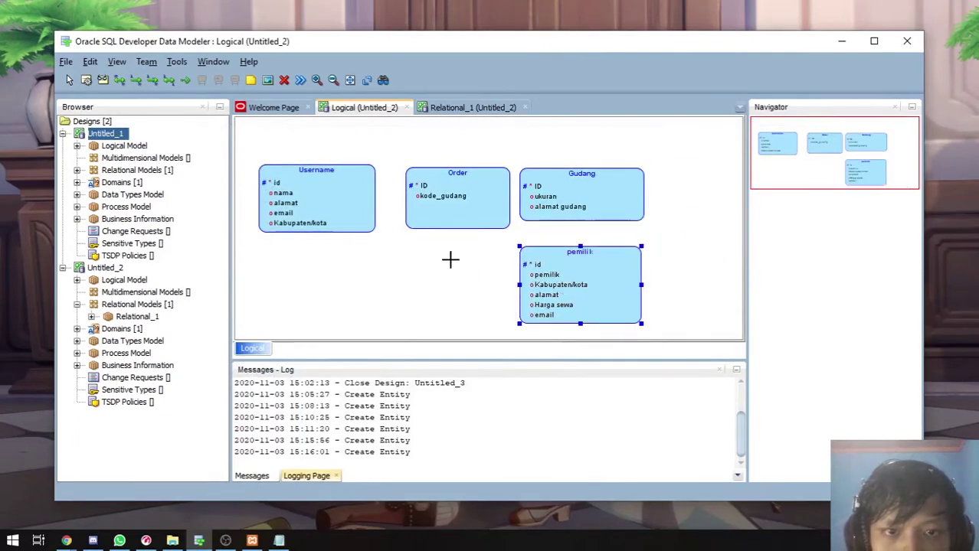
mouse_move(456, 191)
mouse_down()
mouse_move(463, 199)
mouse_move(452, 195)
mouse_up()
drag(574, 193, 636, 222)
drag(473, 209, 521, 180)
drag(575, 274, 474, 302)
Step: Create a many-to-many relation from Username to Order and name it user_order
click(121, 81)
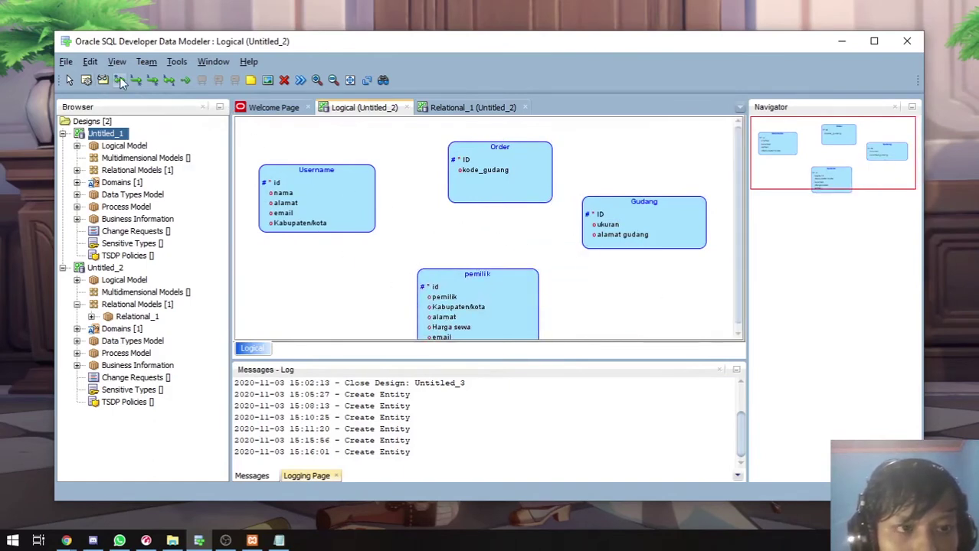
click(344, 203)
click(482, 174)
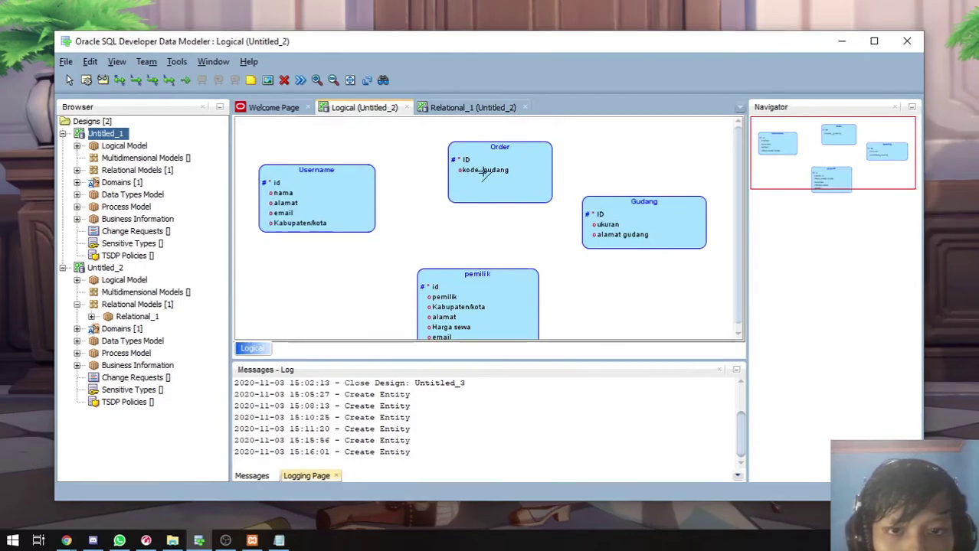
drag(469, 117, 467, 247)
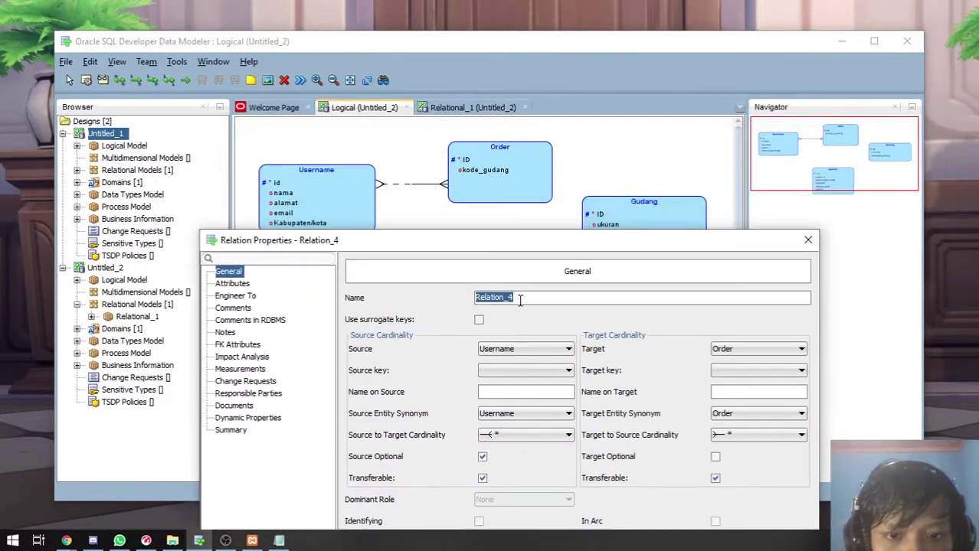
drag(533, 296, 471, 303)
text(user_order)
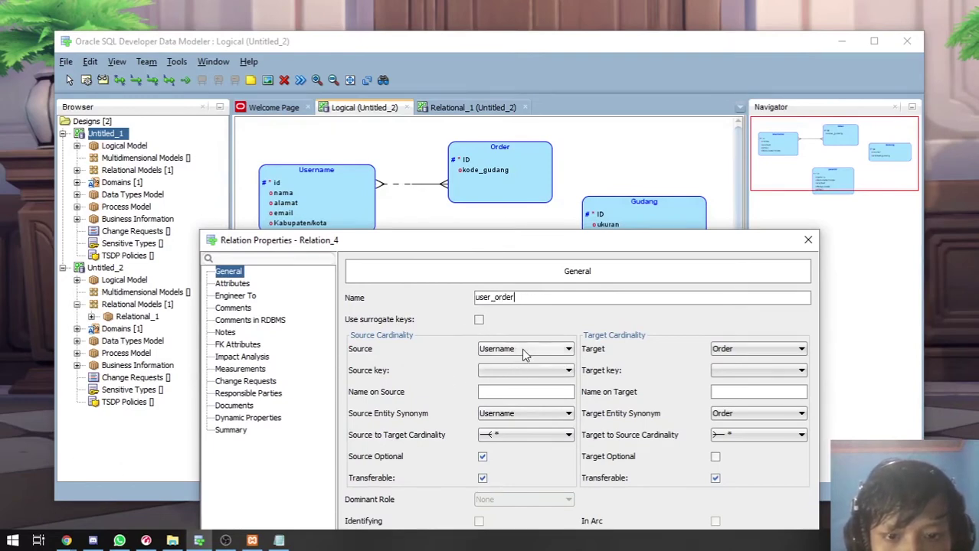
Step: Set the user_order relation's source key to Username.Username PK and its target key to Order.Order PK
click(758, 349)
click(717, 370)
click(554, 372)
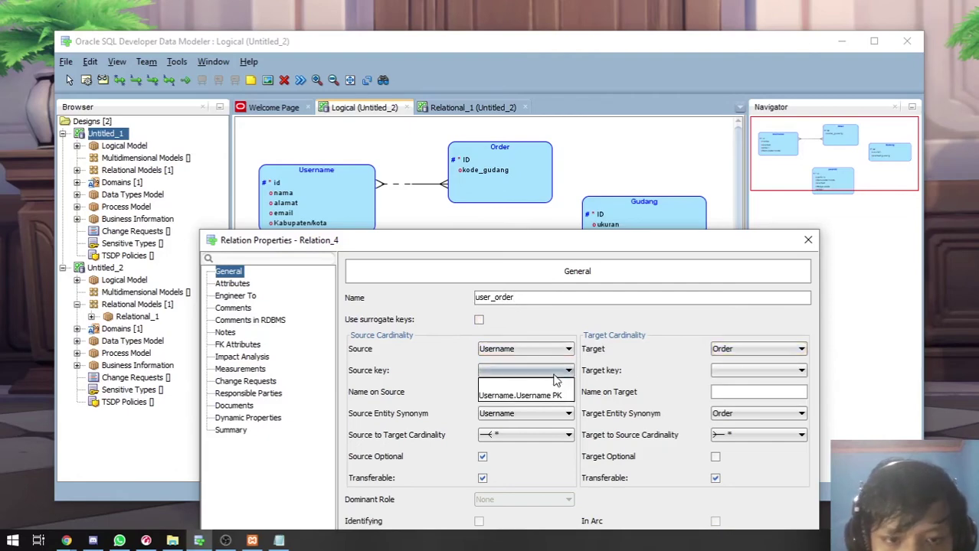
click(526, 395)
click(739, 370)
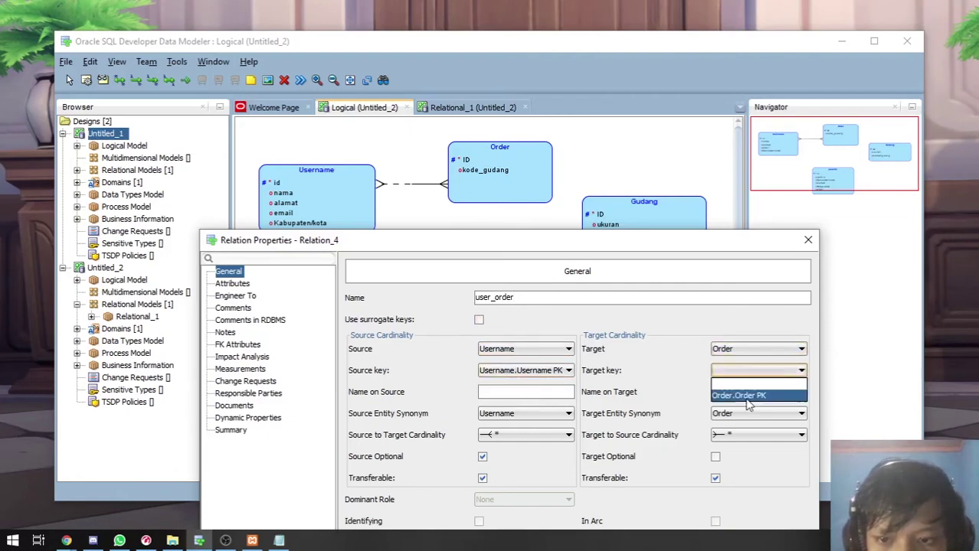
click(716, 395)
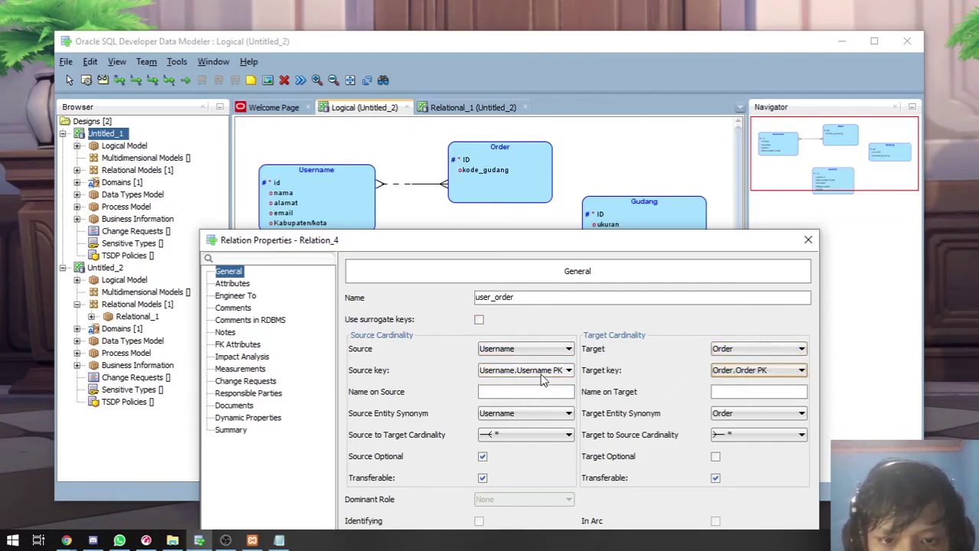
Step: Set the user_order relation's source-to-target cardinality to * and its target-to-source cardinality to 1
drag(547, 247, 520, 219)
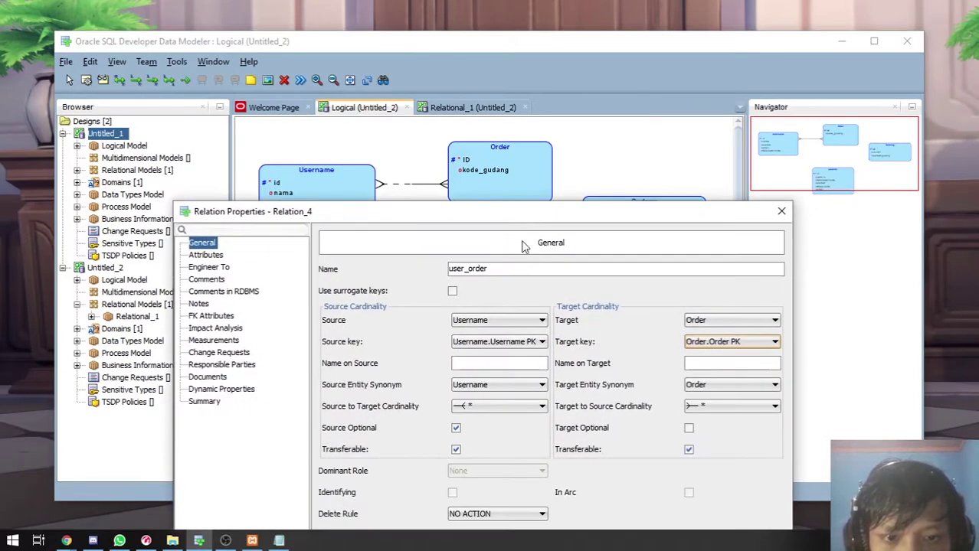
click(503, 383)
click(520, 404)
click(517, 405)
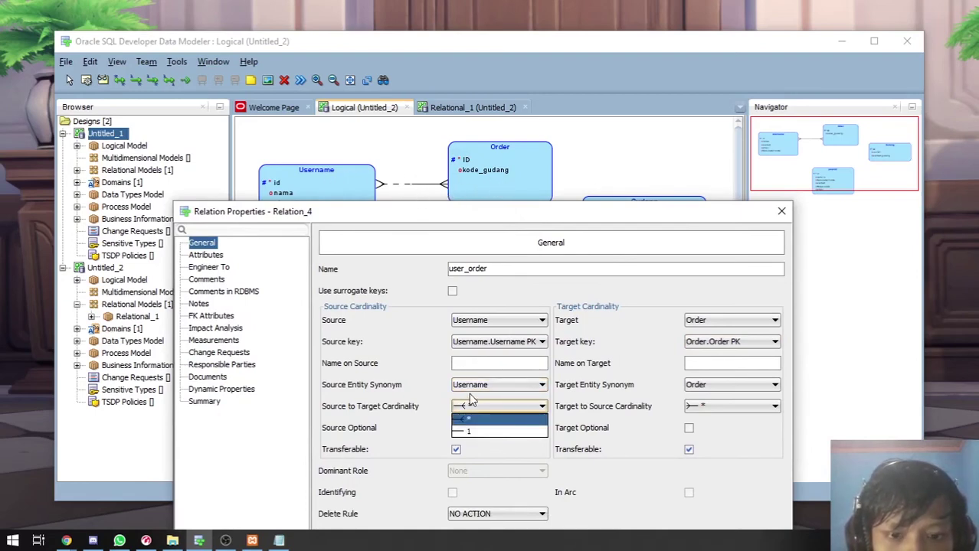
click(474, 434)
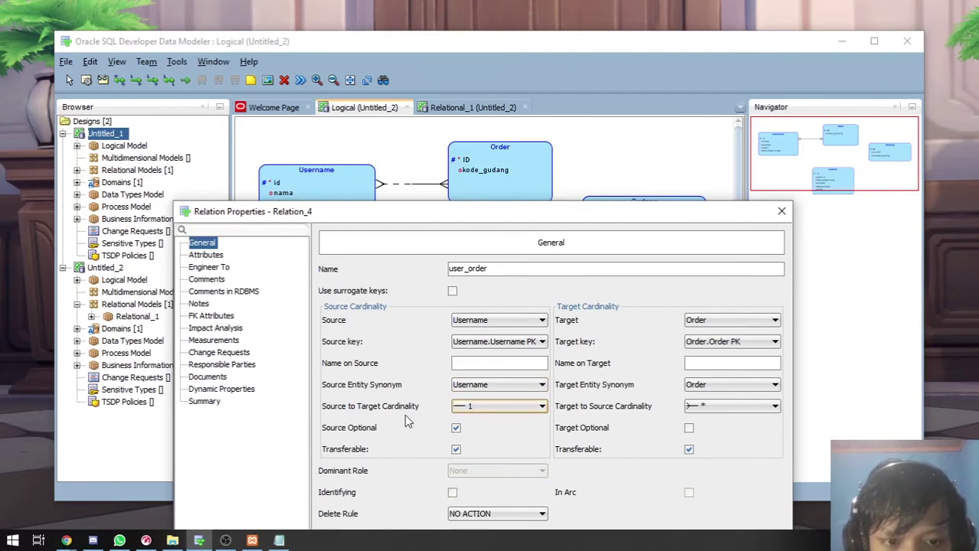
click(498, 406)
click(482, 419)
click(746, 413)
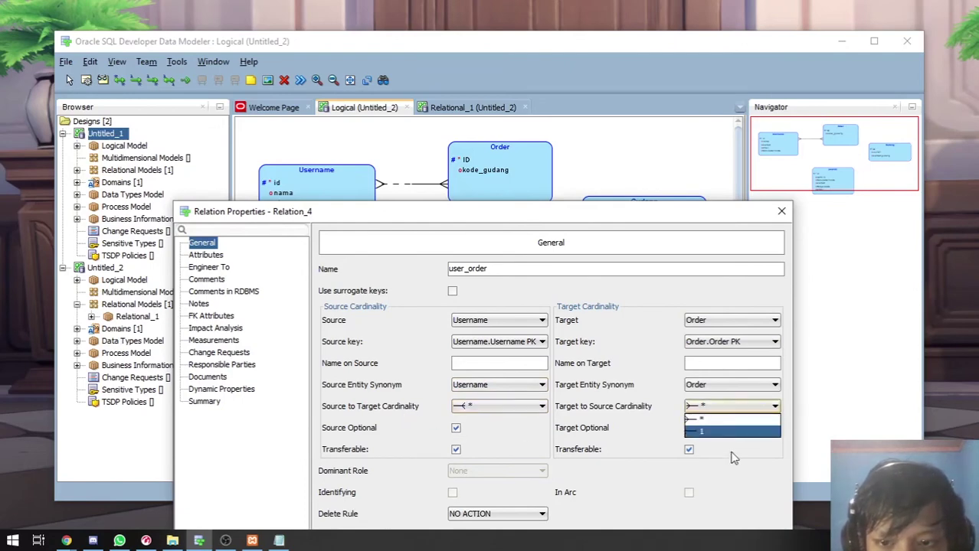
click(706, 434)
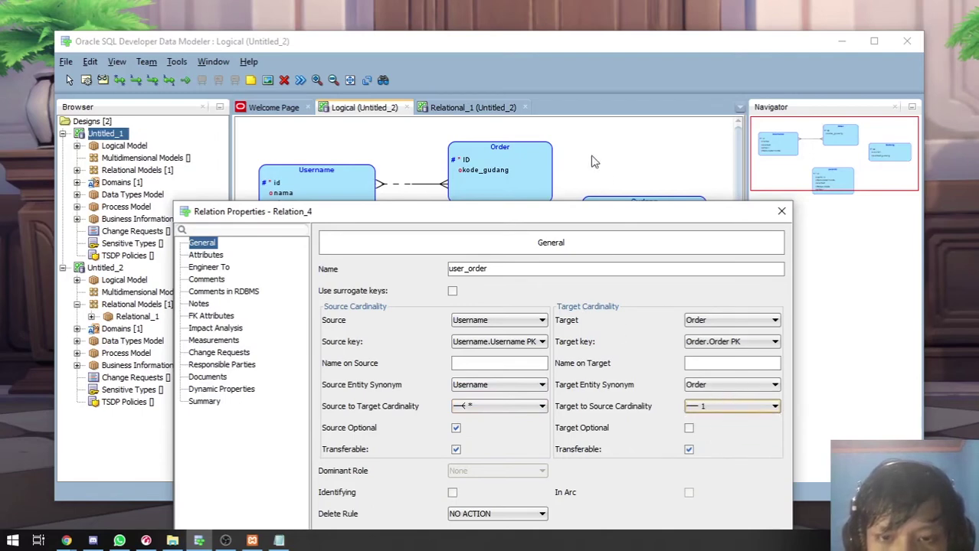
click(719, 409)
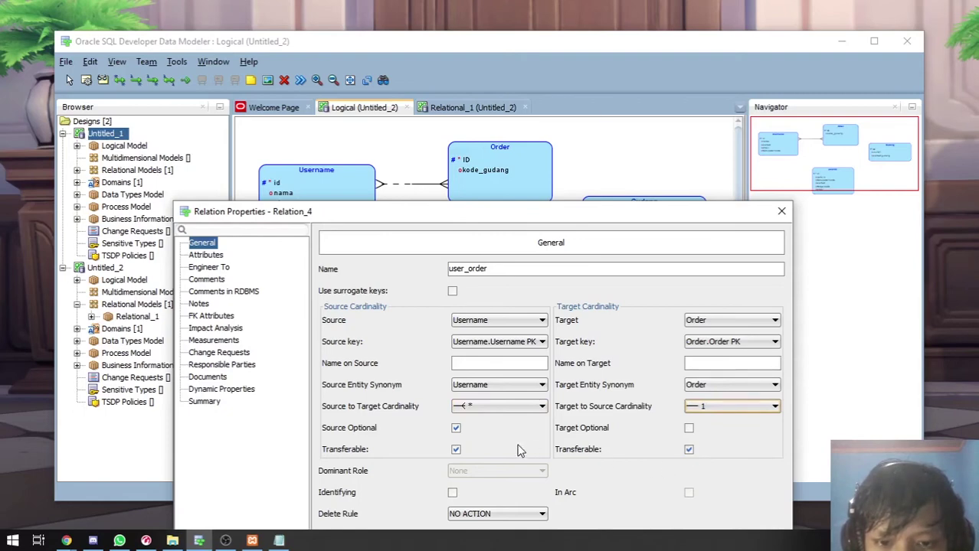
Step: Save the user_order relation with Source Optional enabled, Target Optional disabled, target entity synonym Order and the NO ACTION delete rule
click(690, 430)
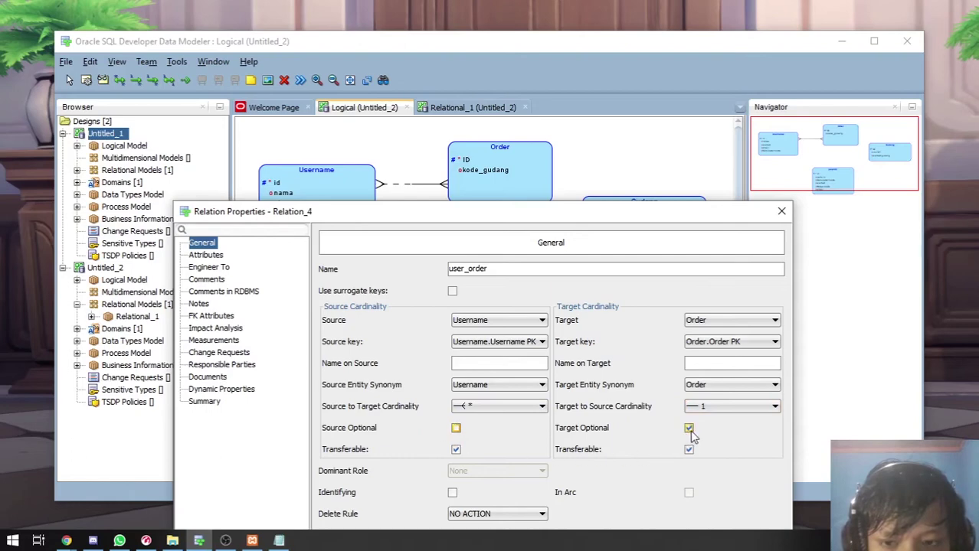
click(458, 431)
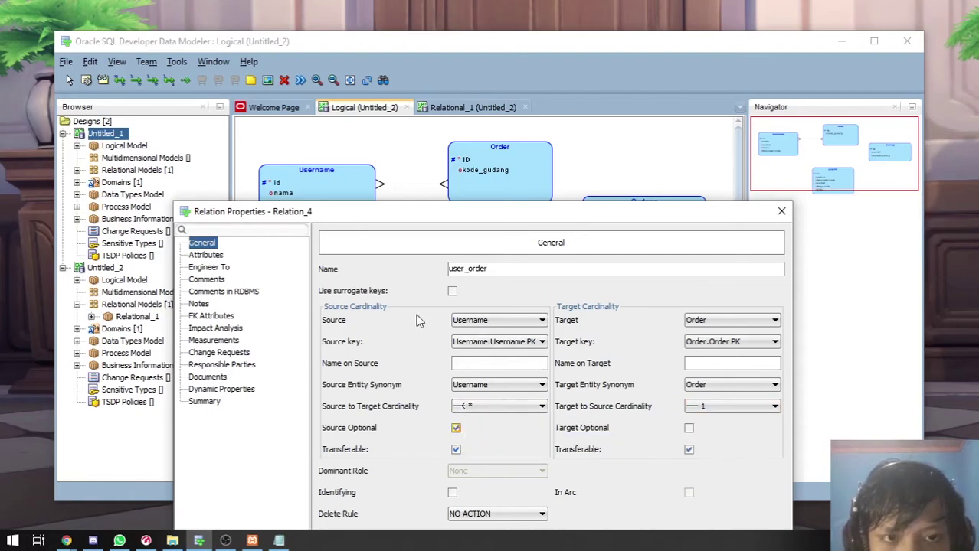
mouse_move(488, 219)
mouse_down()
mouse_move(476, 241)
mouse_move(484, 202)
mouse_up()
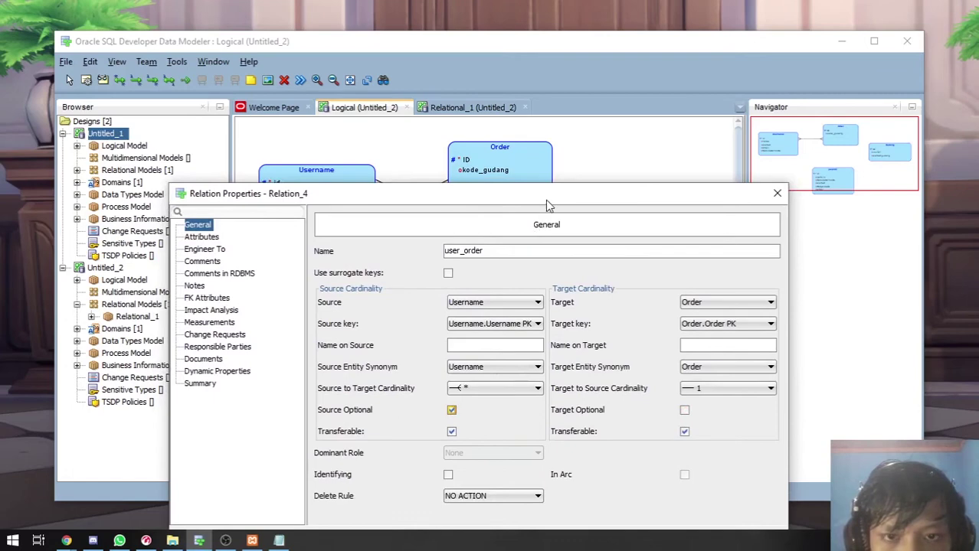
drag(547, 201, 543, 185)
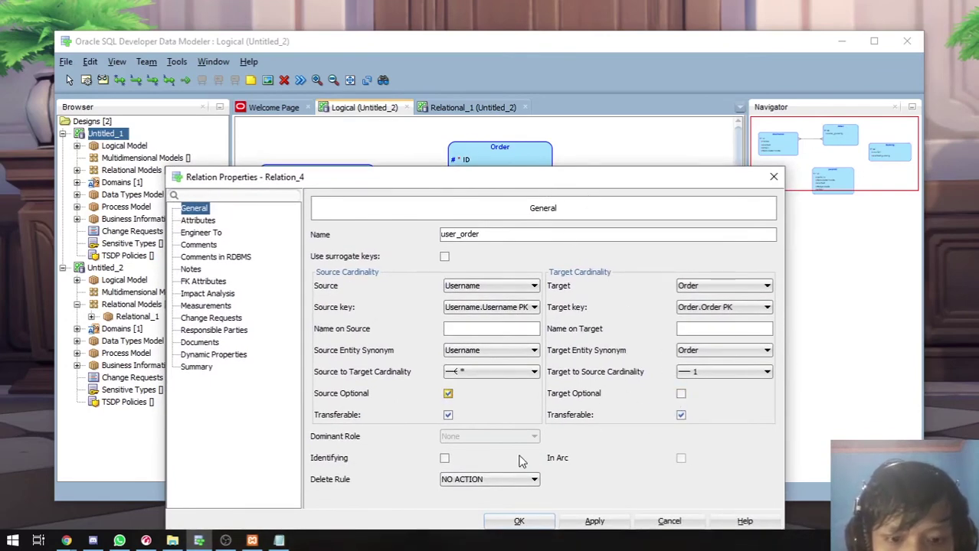
click(482, 479)
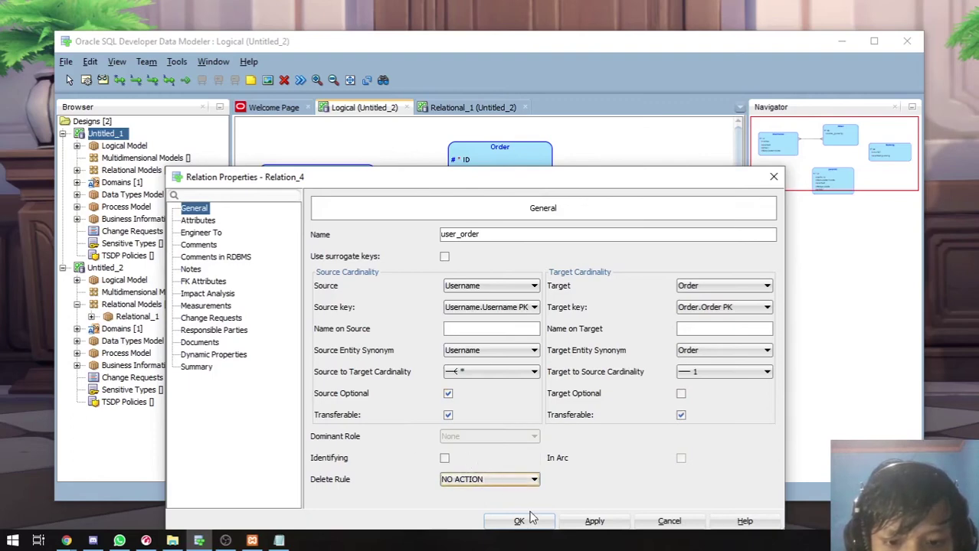
click(720, 351)
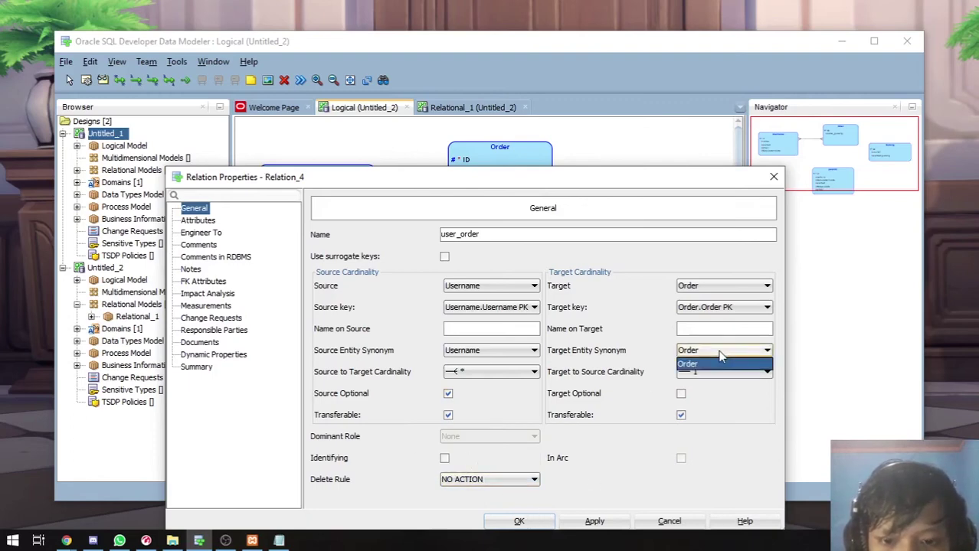
click(720, 355)
click(594, 521)
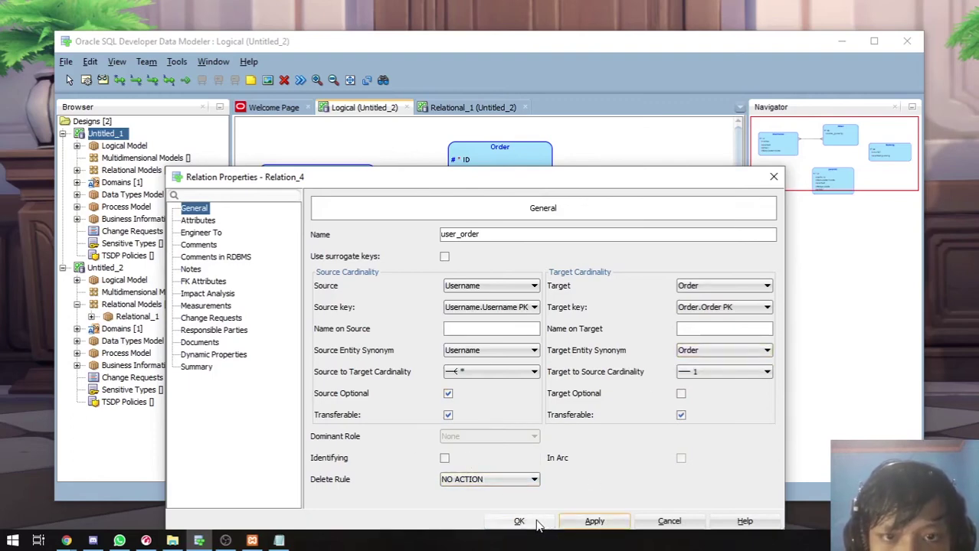
drag(534, 181, 543, 148)
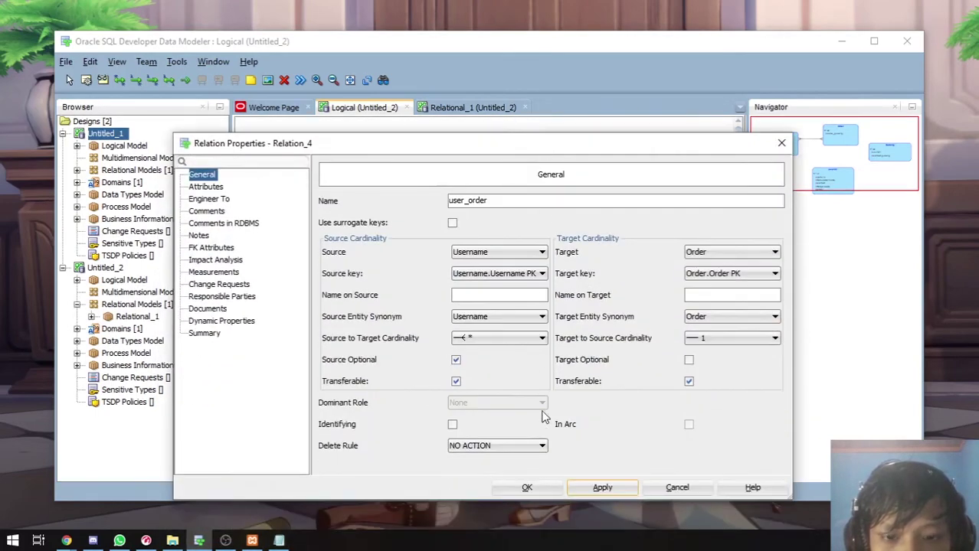
click(529, 487)
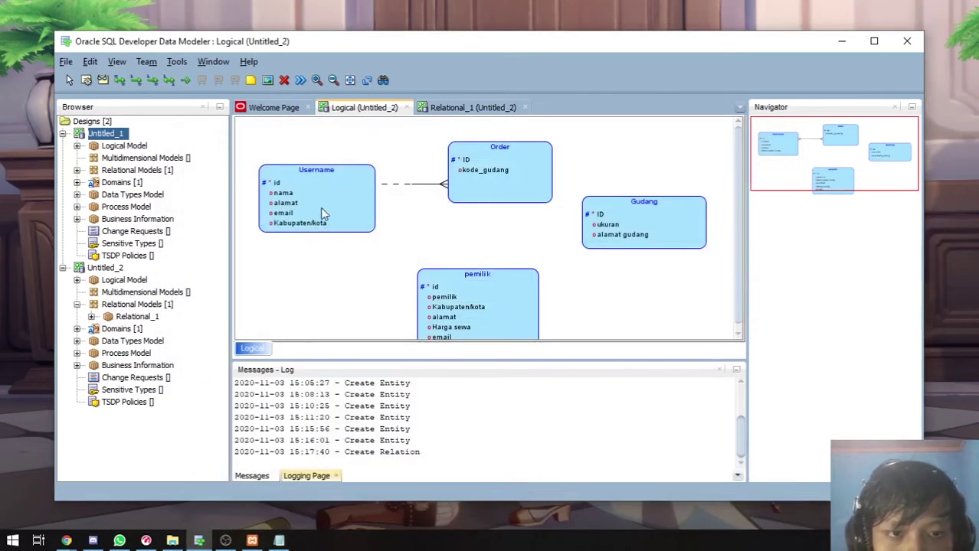
Step: Move the Username entity slightly higher and create a many-to-many relation from Order to Gudang
drag(321, 209, 319, 164)
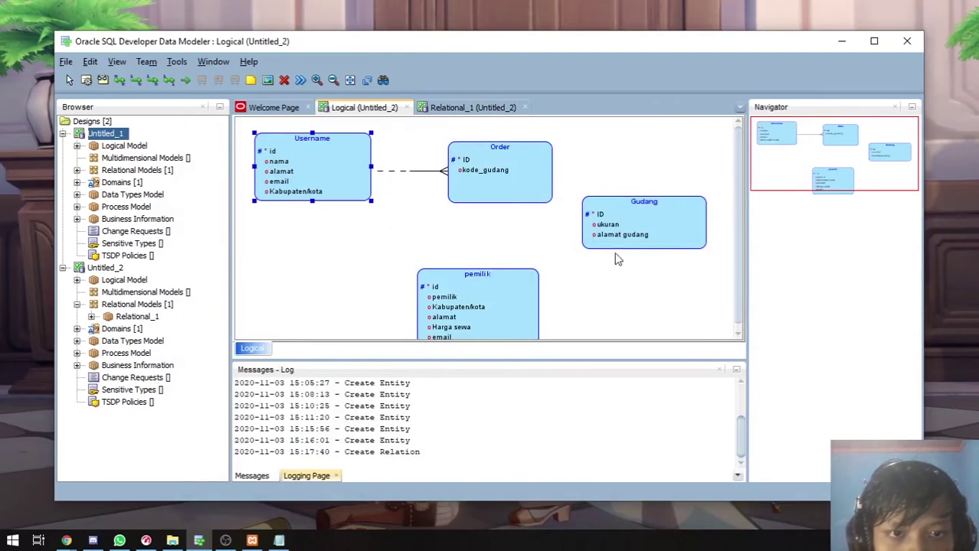
click(116, 79)
click(498, 170)
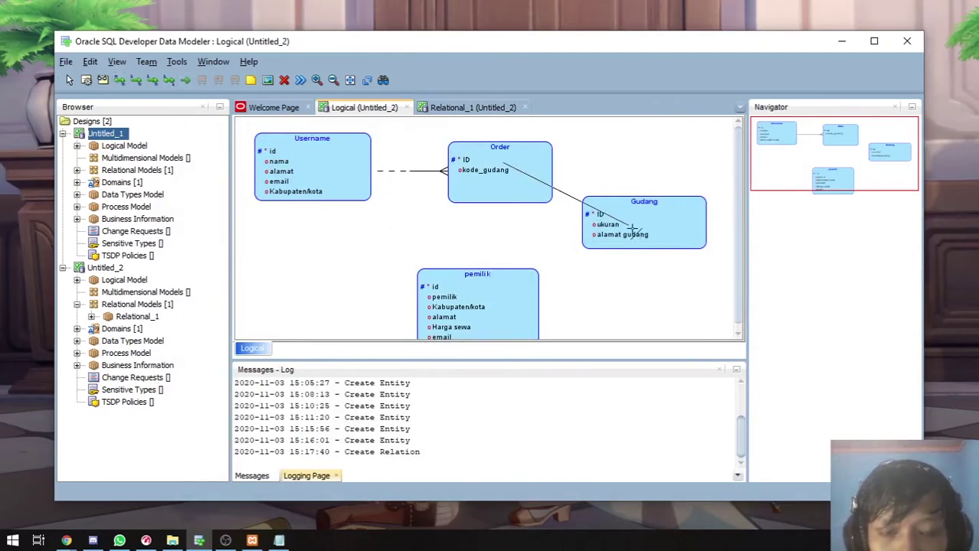
click(632, 228)
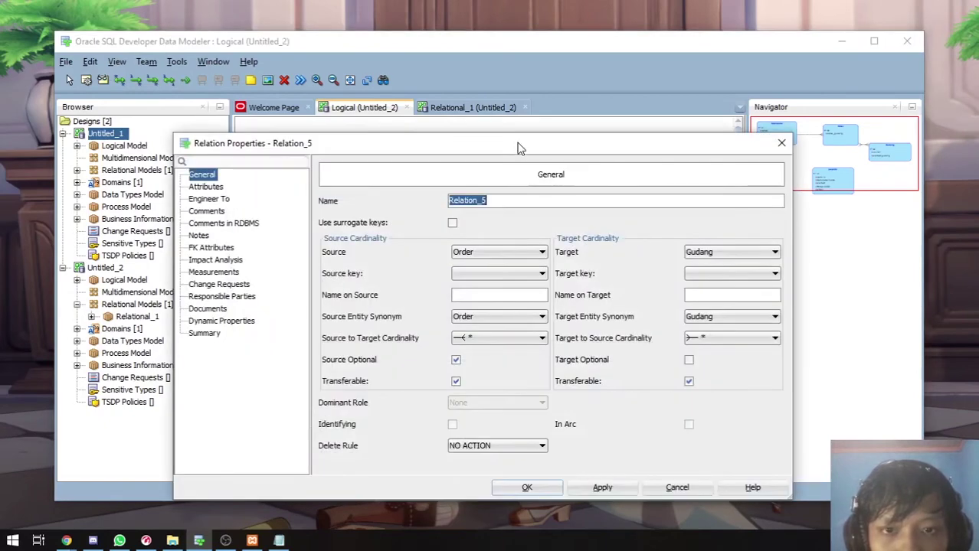
drag(663, 147, 708, 129)
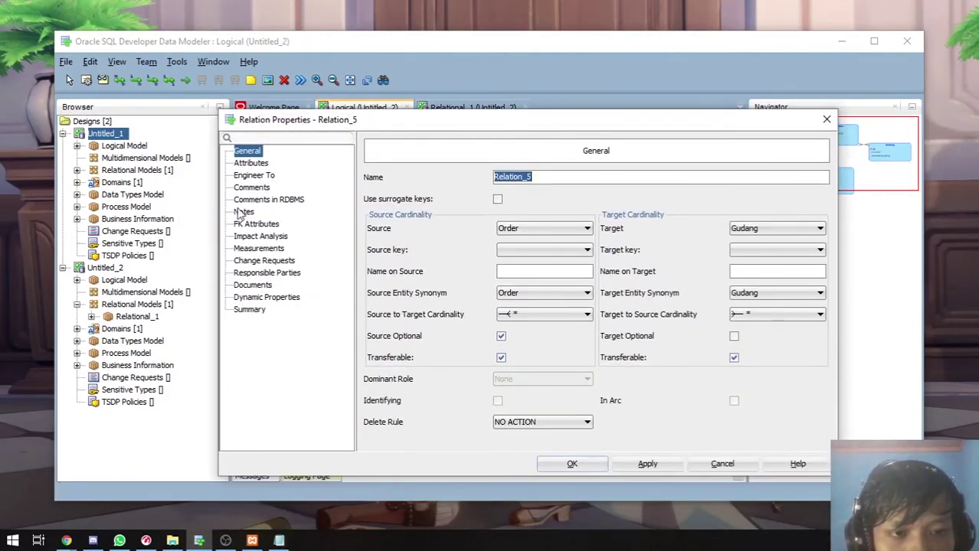
Step: Name the new Order-to-Gudang relation order_gudang, keeping Order as the source and Gudang as the target
click(250, 163)
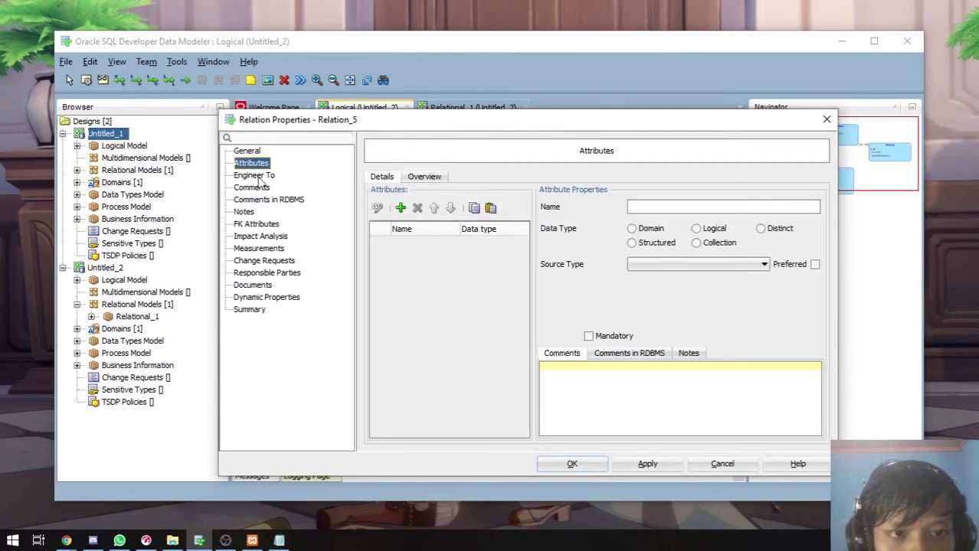
click(246, 152)
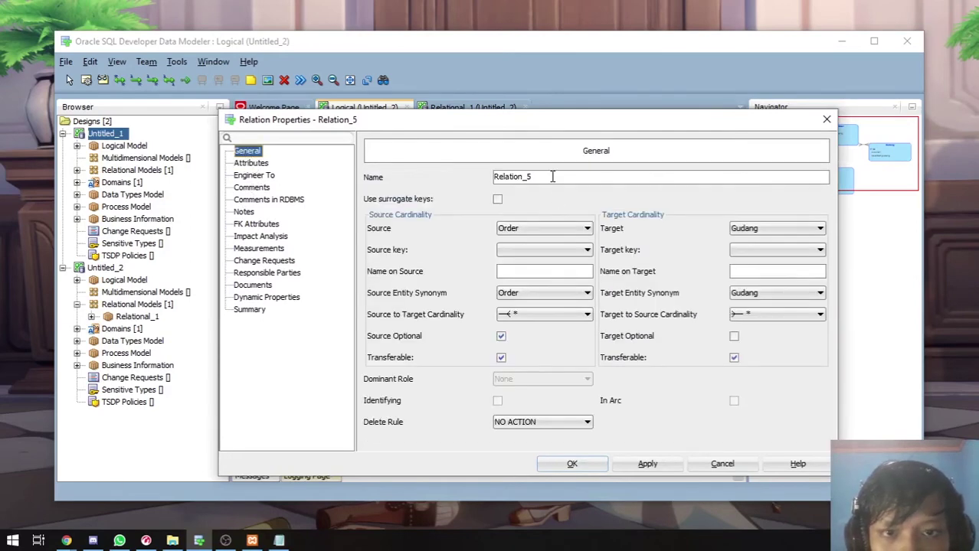
drag(549, 177, 469, 182)
drag(564, 122, 542, 166)
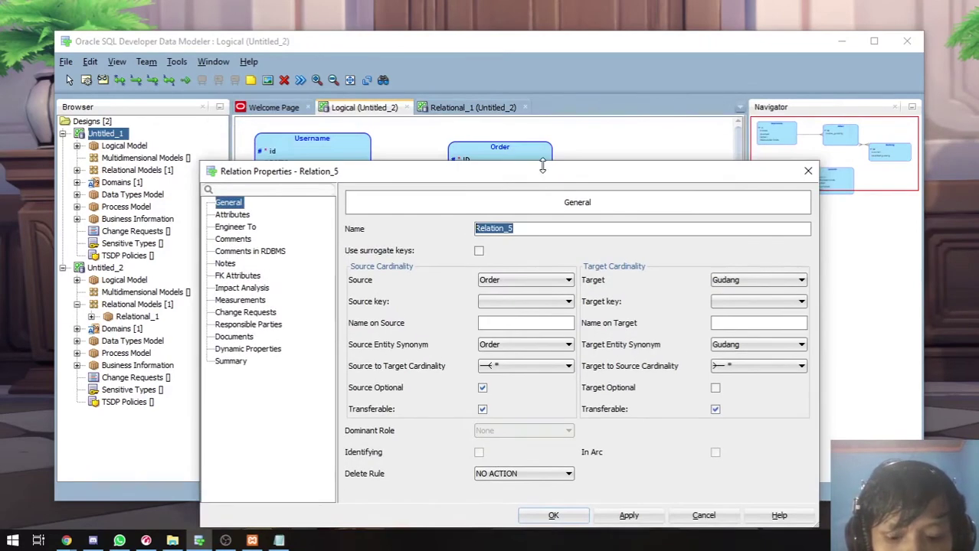
text(order_gu)
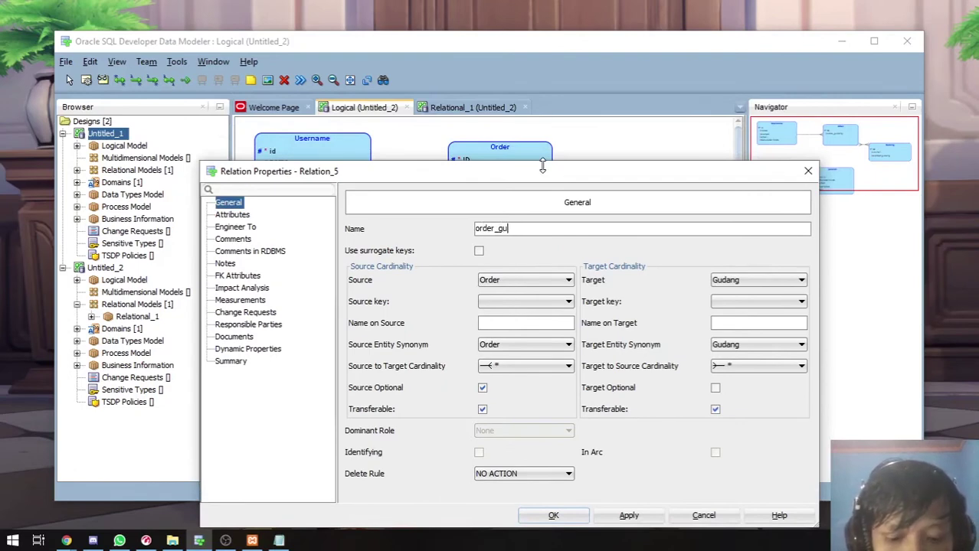
click(523, 279)
click(523, 279)
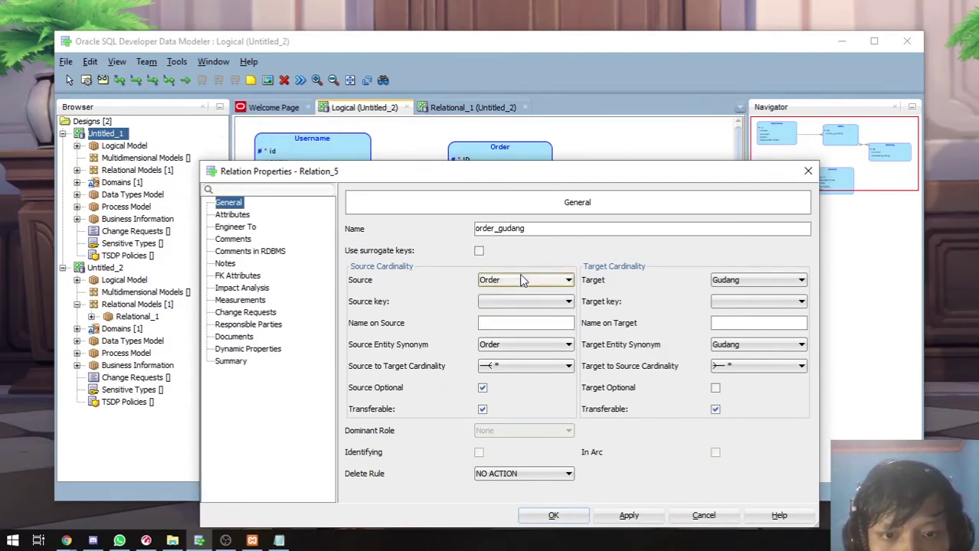
click(526, 345)
click(524, 360)
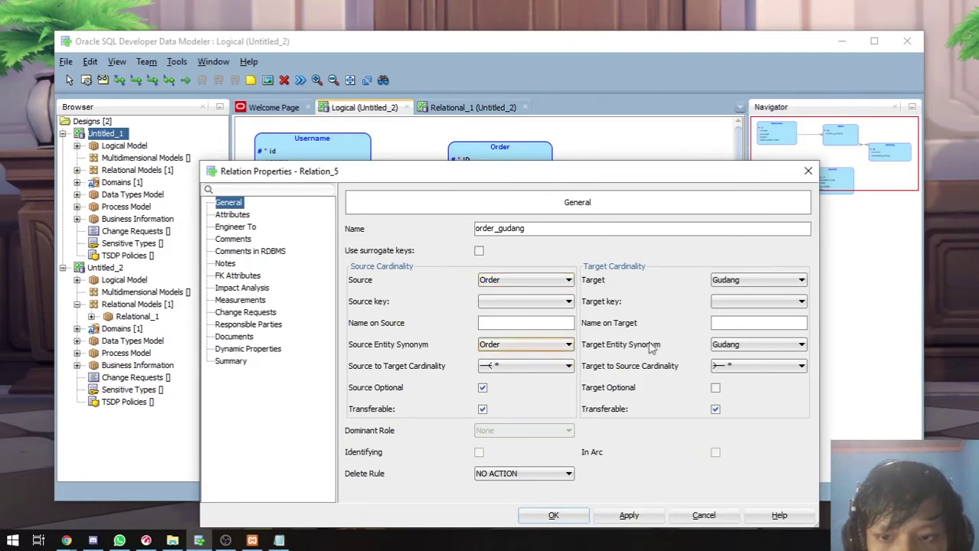
click(745, 280)
click(745, 281)
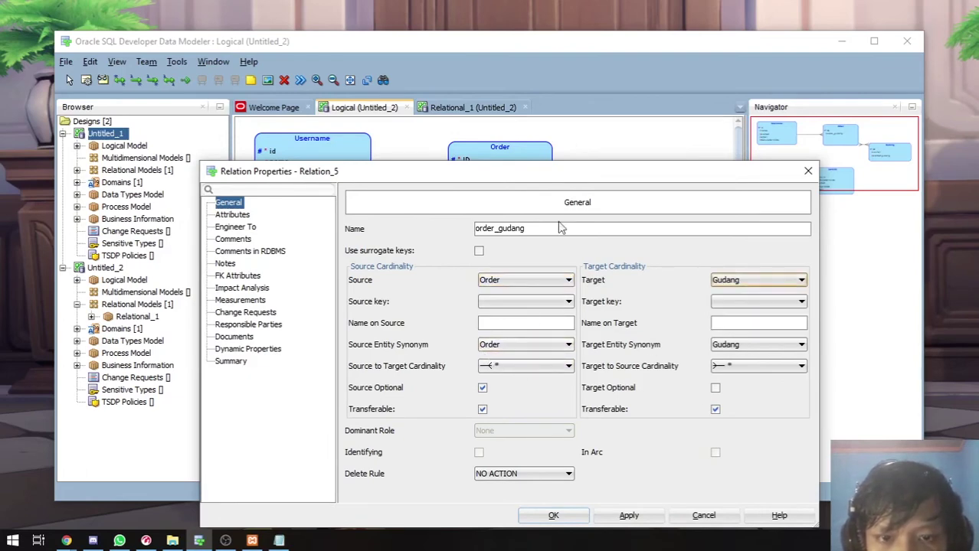
Step: Set the order_gudang relation's source-to-target and target-to-source cardinalities both to 1
mouse_move(570, 173)
mouse_down()
mouse_move(586, 273)
mouse_move(565, 171)
mouse_up()
click(513, 366)
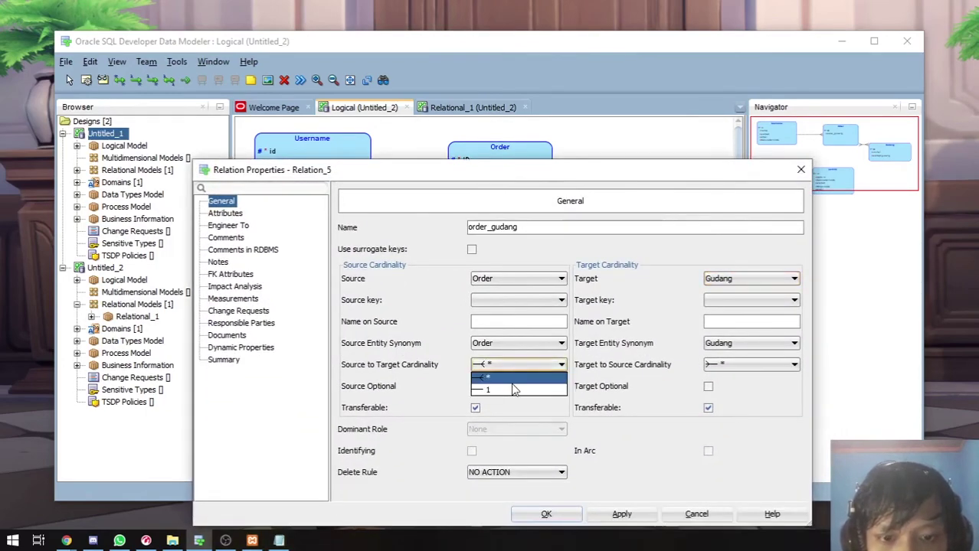
click(513, 390)
click(747, 365)
click(732, 391)
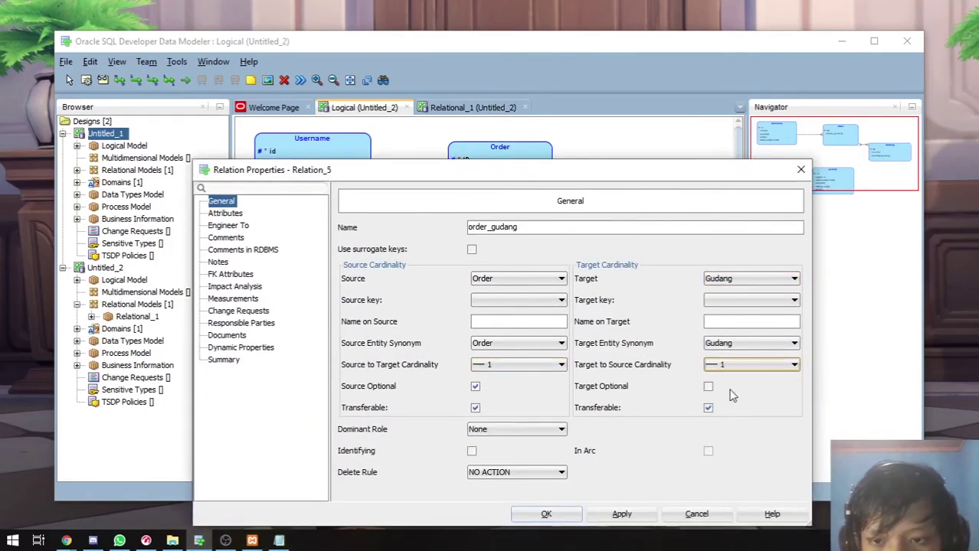
Step: Save the order_gudang relation with Source Optional and Target Optional disabled, and move the Gudang entity up level with Order
drag(625, 174, 594, 251)
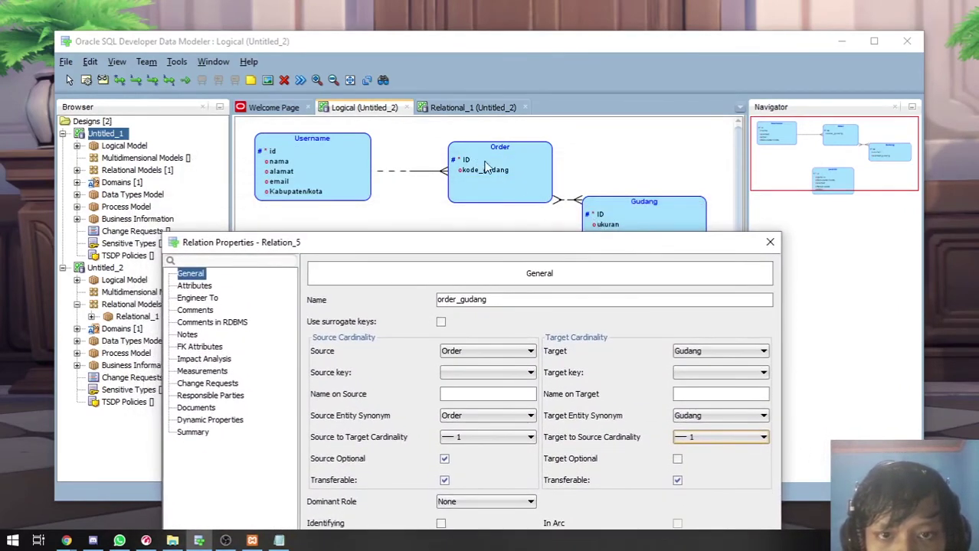
mouse_move(559, 245)
mouse_down()
mouse_move(576, 170)
mouse_move(572, 108)
mouse_move(582, 235)
mouse_move(603, 243)
mouse_move(594, 284)
mouse_move(596, 261)
mouse_move(594, 273)
mouse_move(515, 225)
mouse_move(584, 236)
mouse_move(572, 236)
mouse_up()
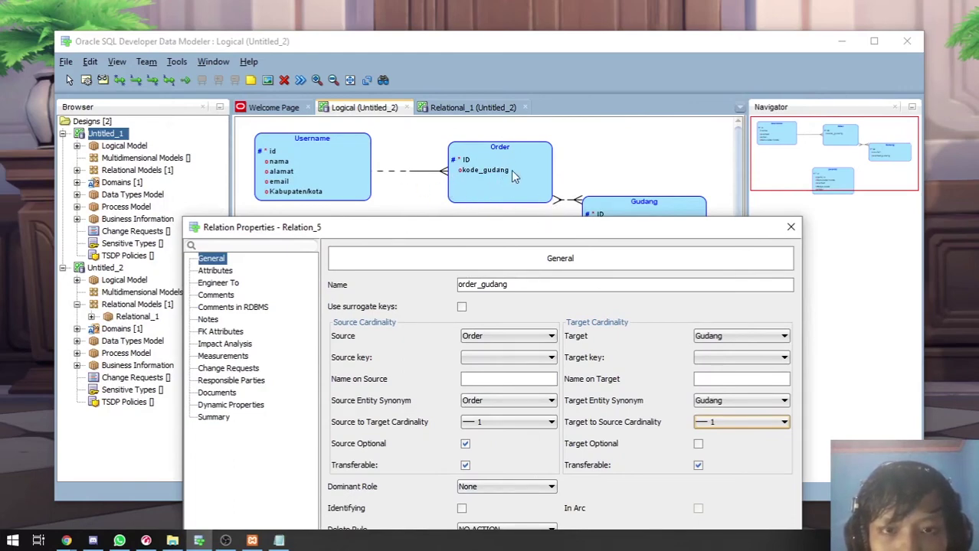
drag(621, 225, 635, 115)
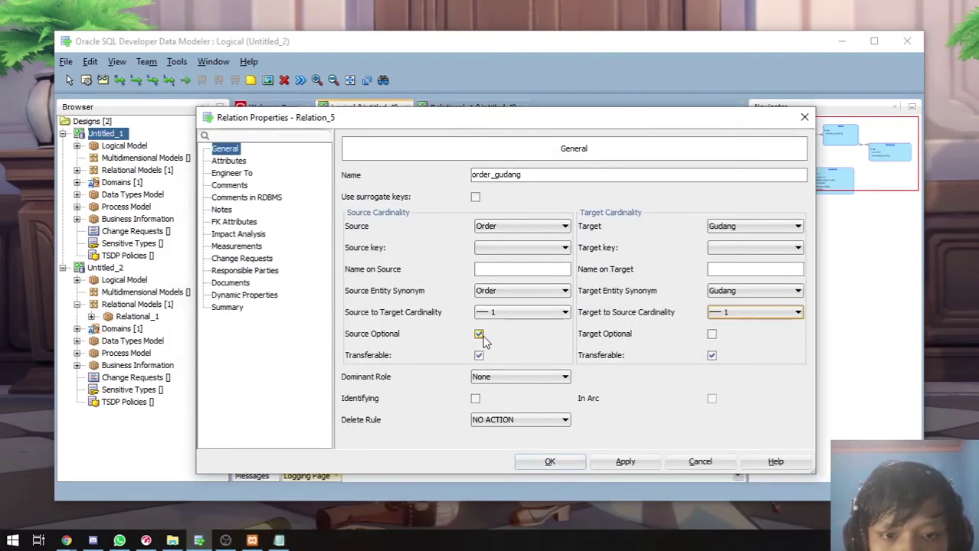
drag(529, 121, 516, 160)
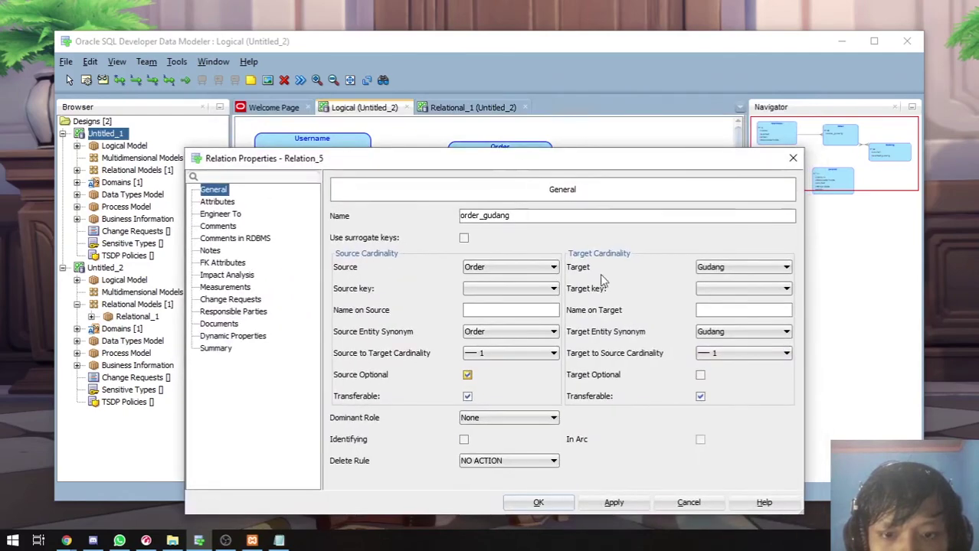
click(468, 375)
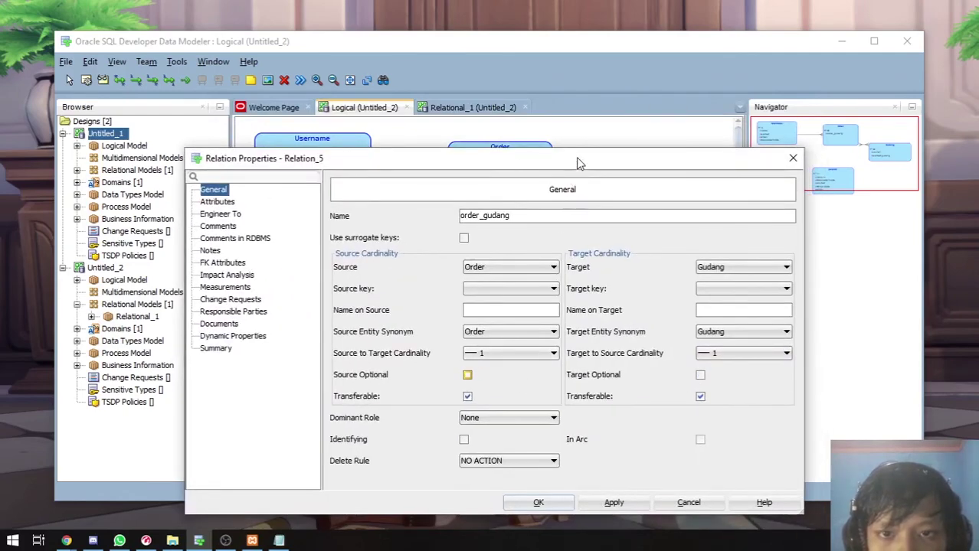
mouse_move(580, 163)
mouse_down()
mouse_move(601, 264)
mouse_move(579, 175)
mouse_up()
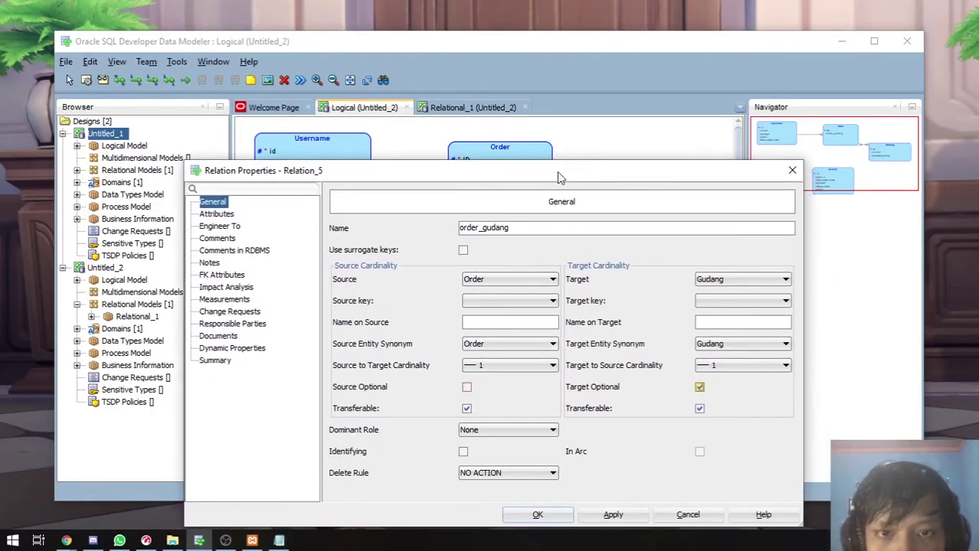
mouse_move(557, 171)
mouse_down()
mouse_move(578, 277)
mouse_move(571, 159)
mouse_up()
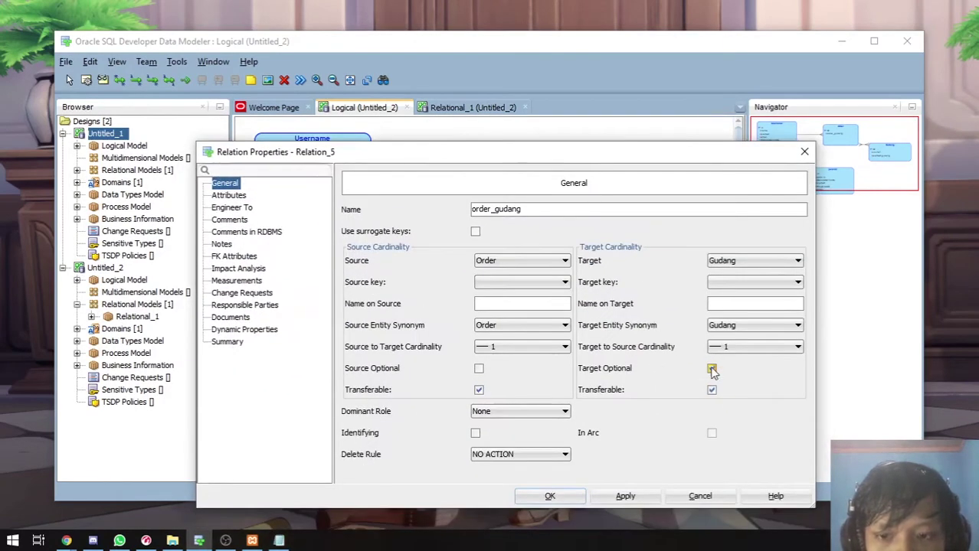
click(550, 496)
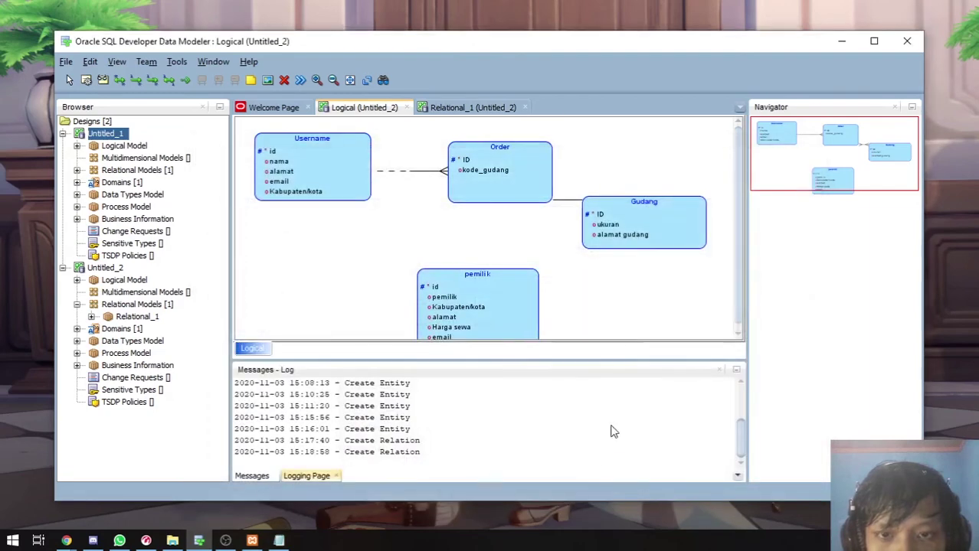
drag(633, 236, 645, 192)
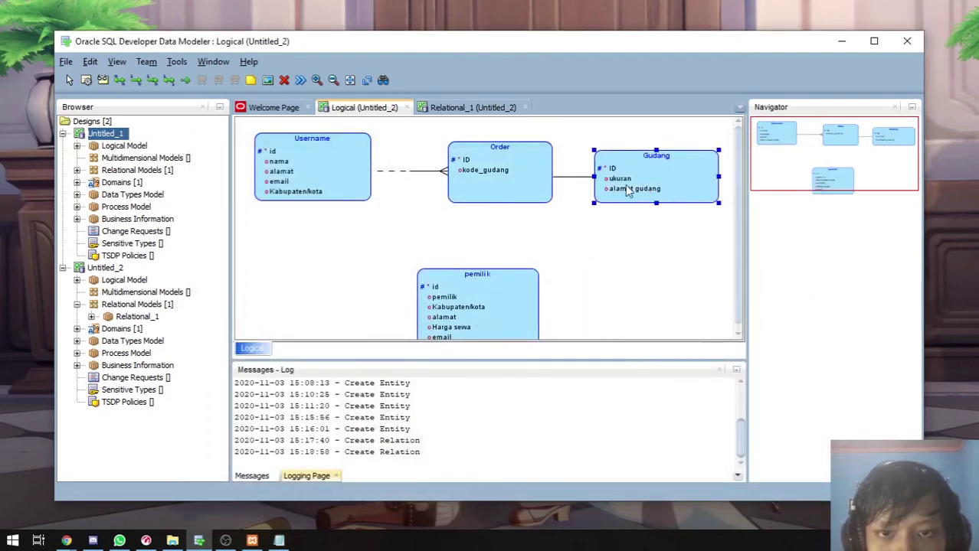
Step: Enable Target Optional on the order_gudang relation and save it
click(577, 179)
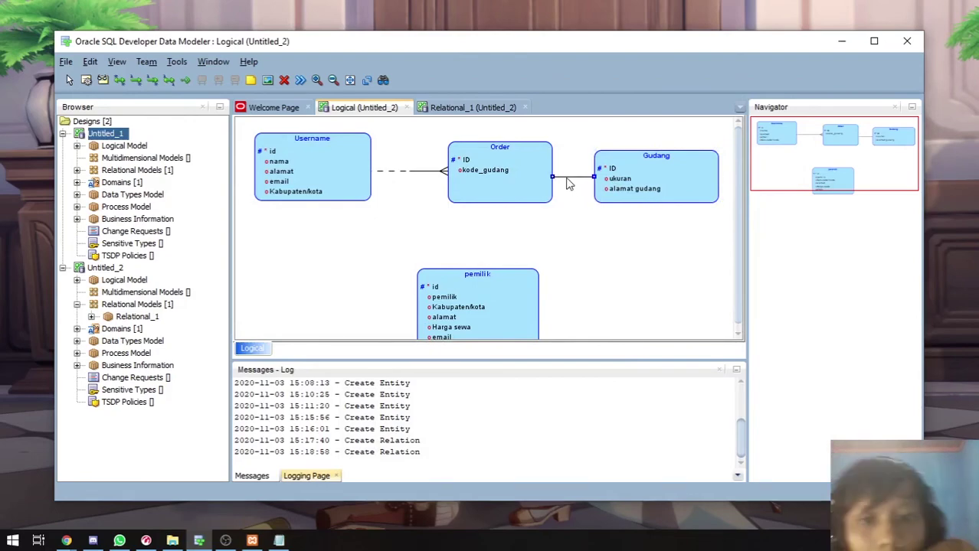
double_click(568, 178)
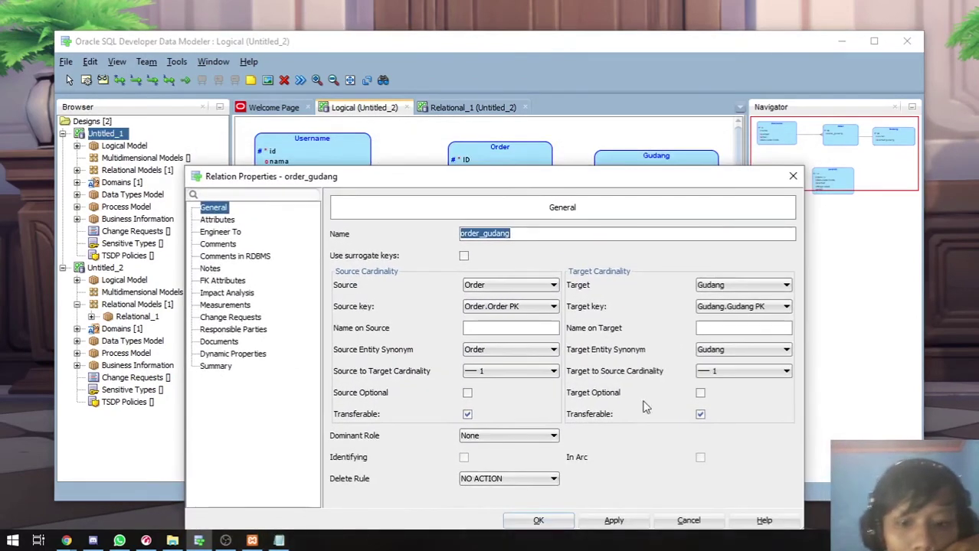
click(699, 392)
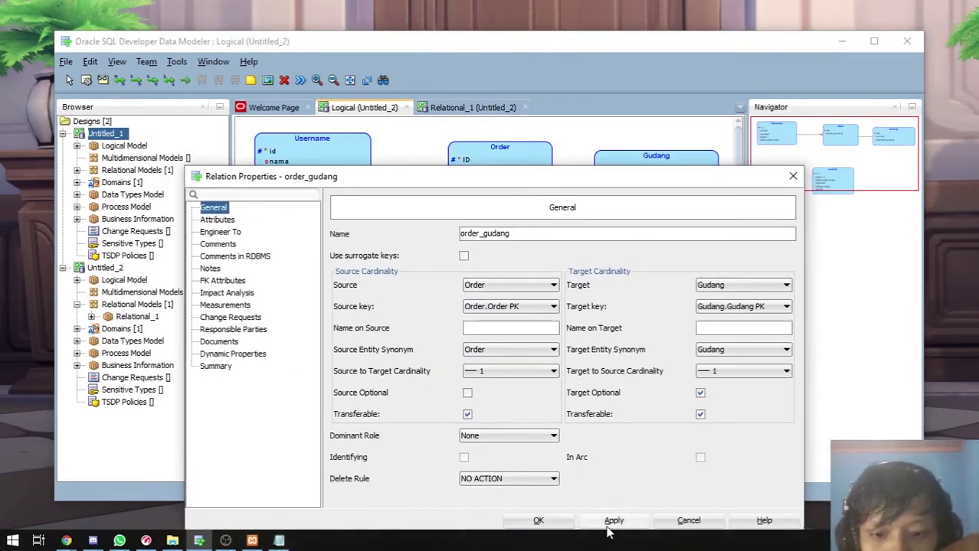
click(538, 521)
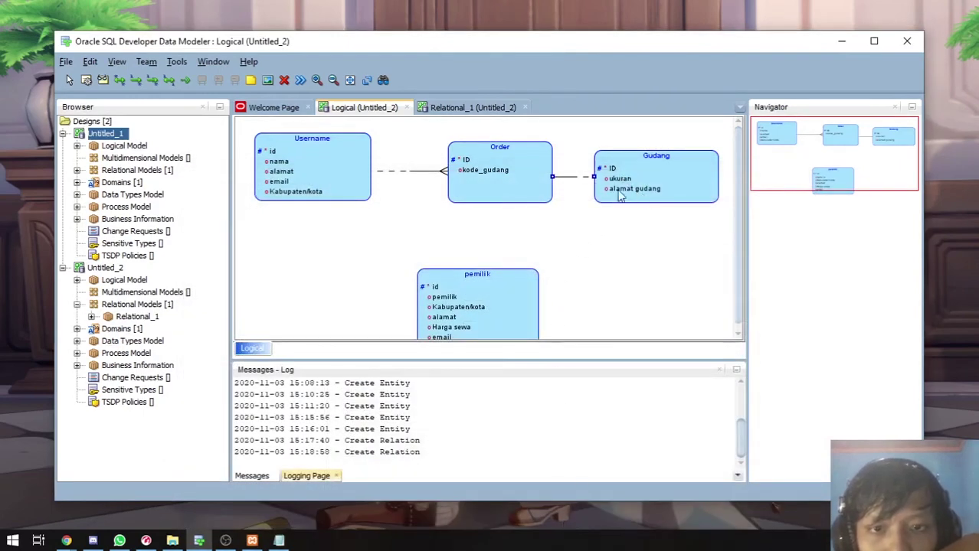
Step: Disable Target Optional again on the order_gudang relation and save it
double_click(575, 178)
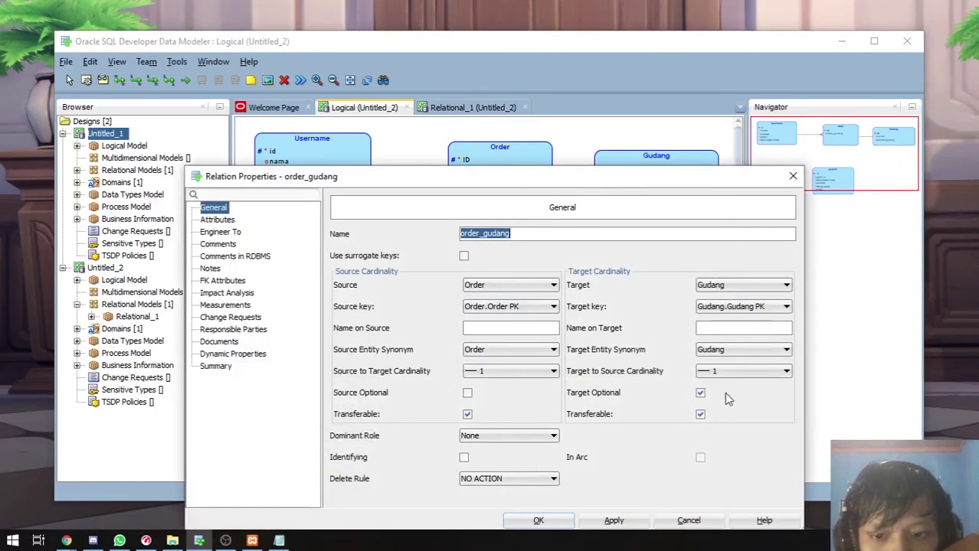
click(700, 393)
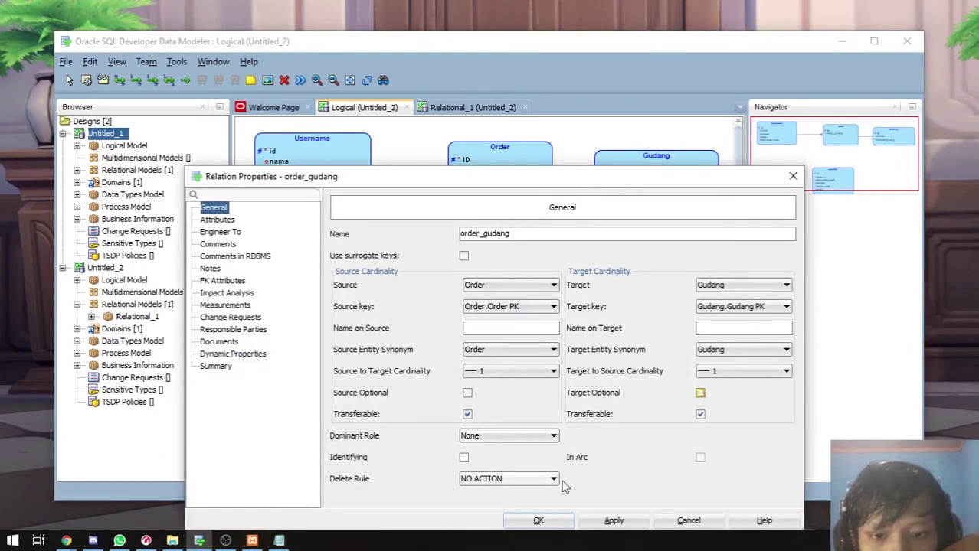
click(536, 520)
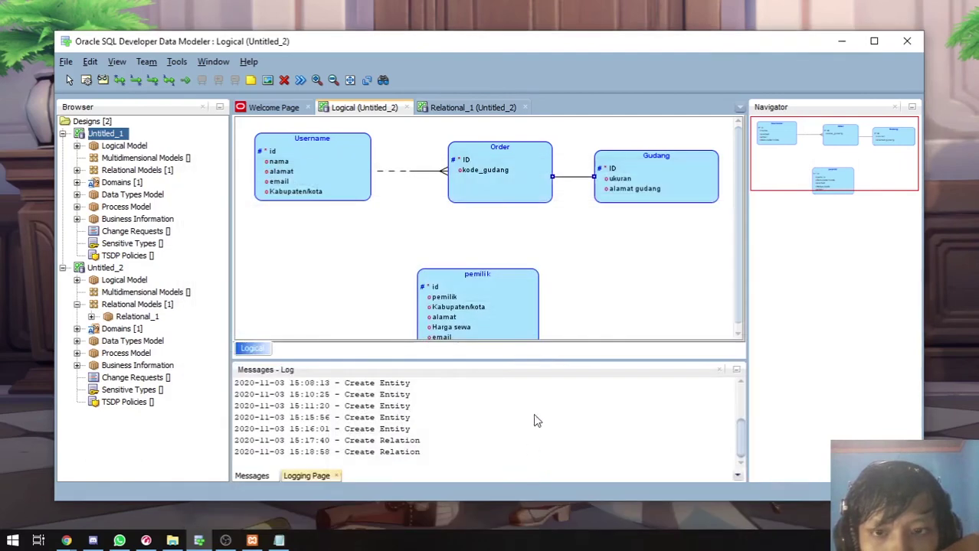
Step: Move the pemilik entity below Gudang and create a many-to-many relation from pemilik to Gudang named pemilik_gudang
drag(498, 305, 613, 281)
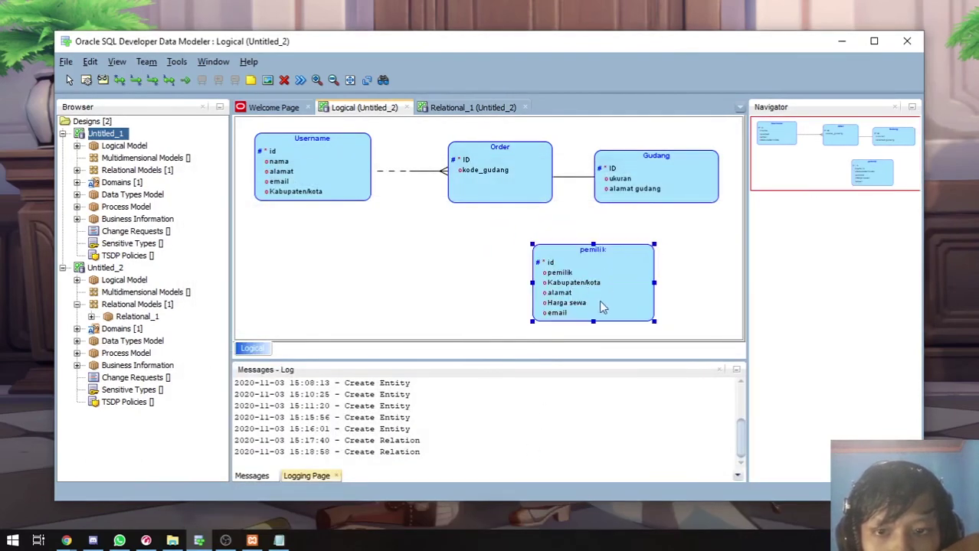
click(120, 80)
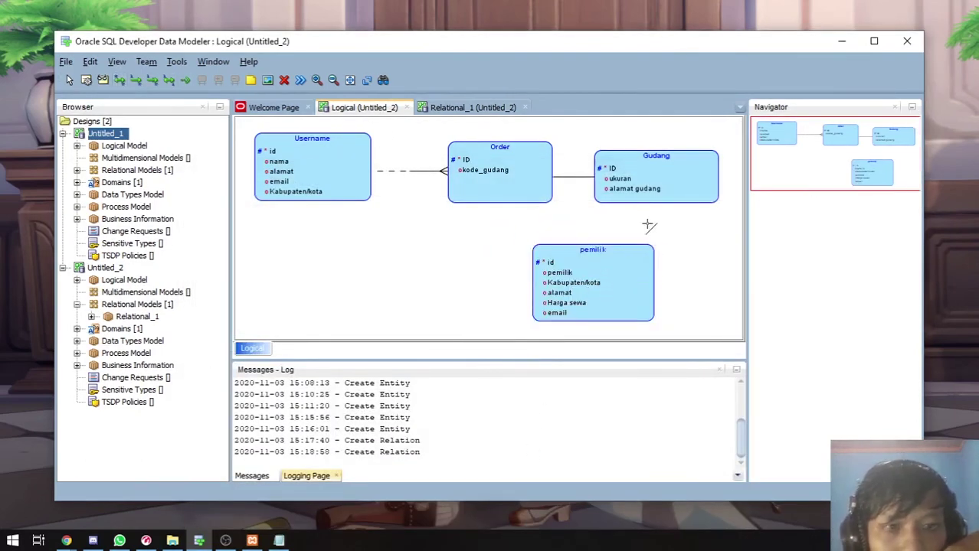
click(594, 271)
click(632, 187)
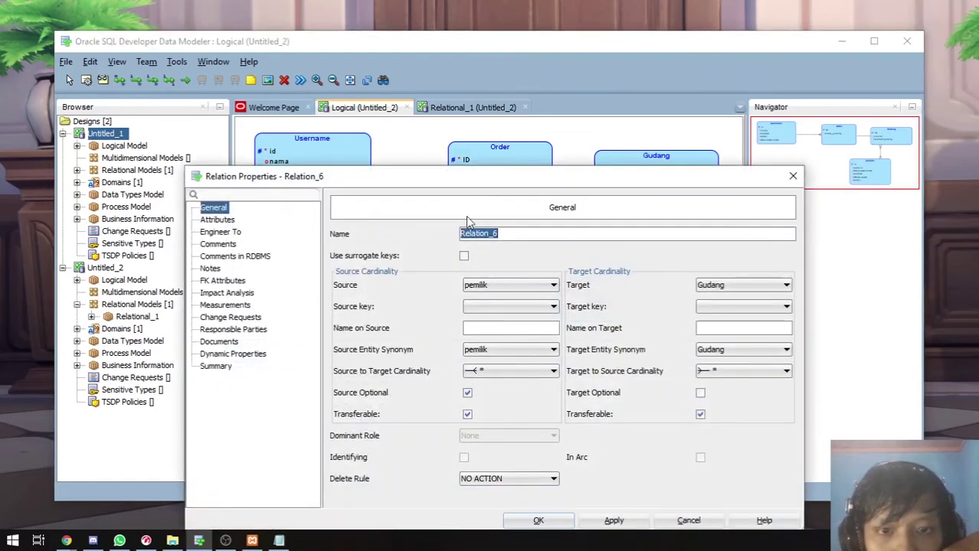
text(pemilik_gudang)
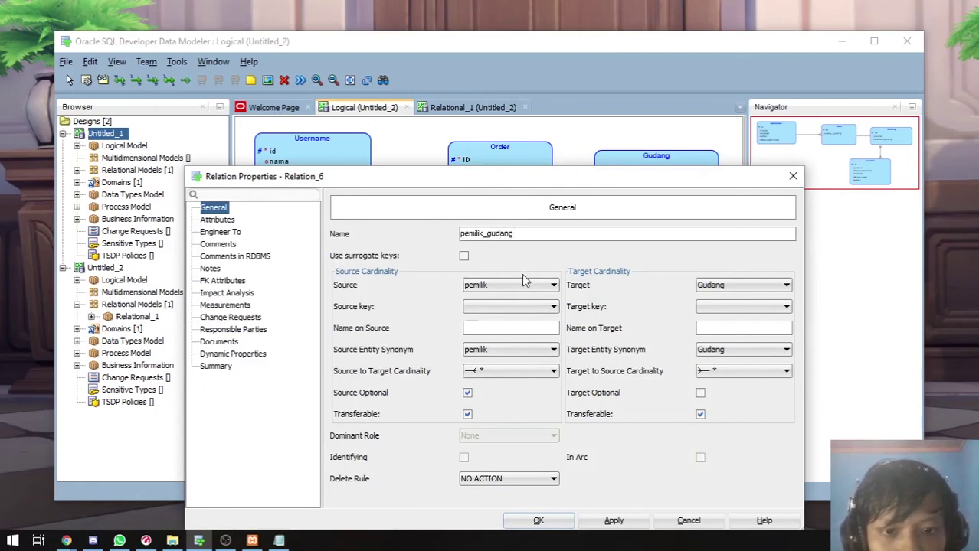
click(515, 354)
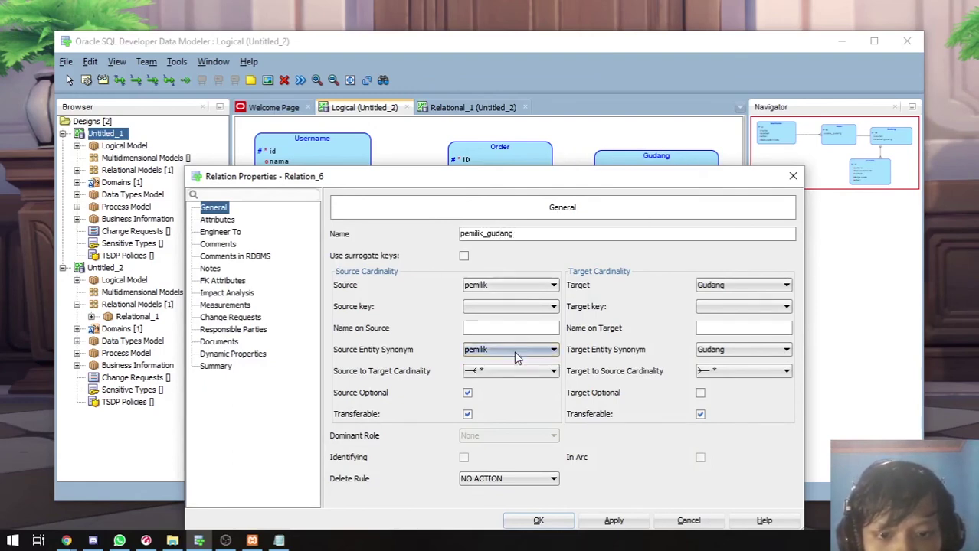
Step: Set the pemilik_gudang relation's Target to Source Cardinality to 1 with Source Optional enabled, save it, and align the pemilik entity directly below Gudang
drag(593, 168, 616, 183)
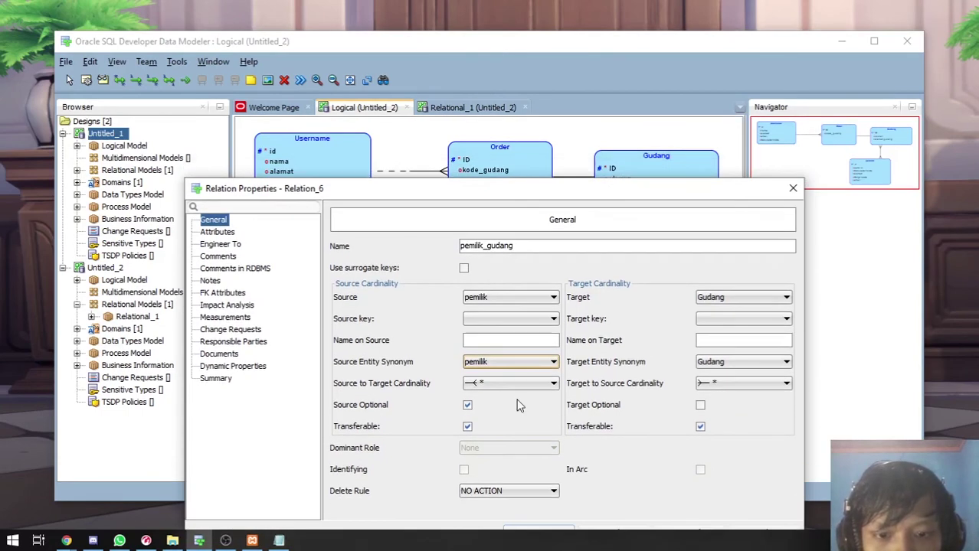
click(531, 383)
click(697, 383)
click(733, 384)
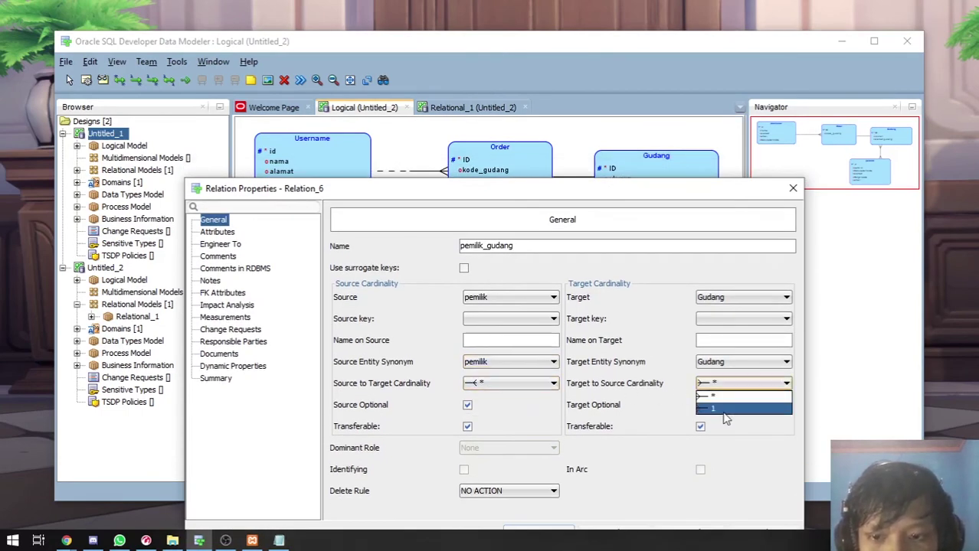
click(722, 410)
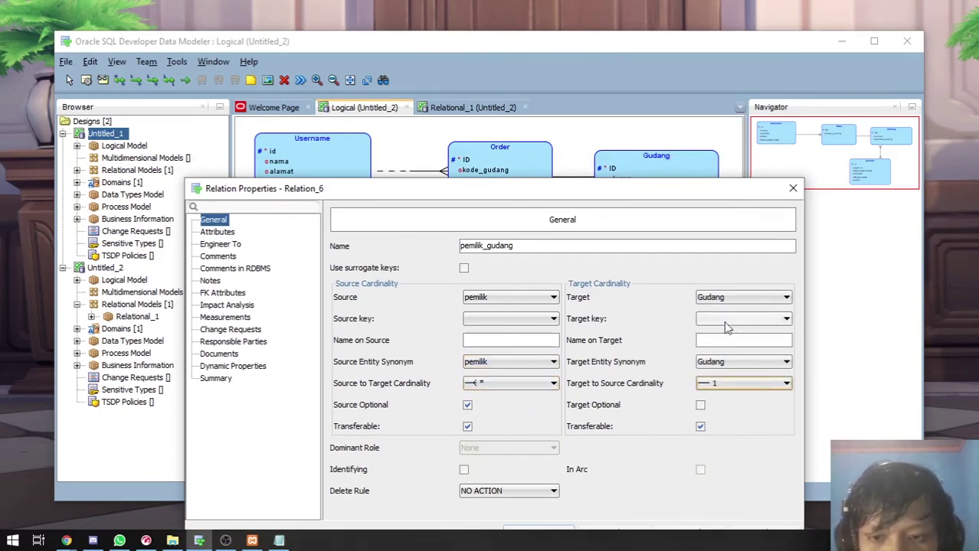
click(467, 406)
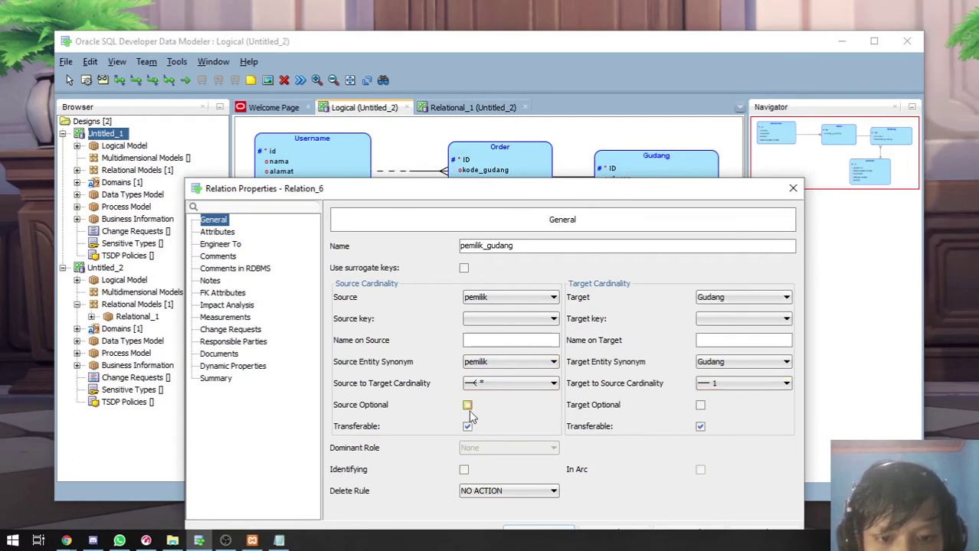
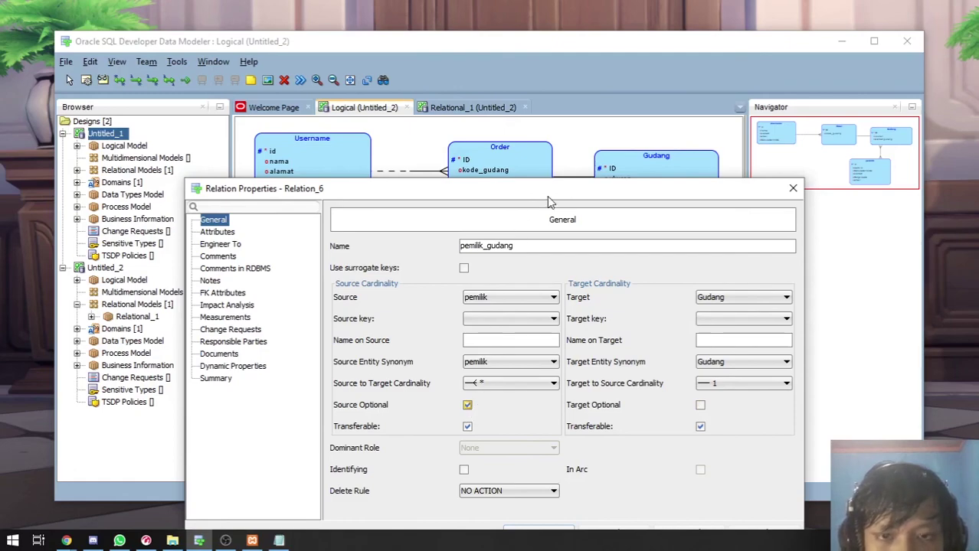
drag(548, 201, 514, 170)
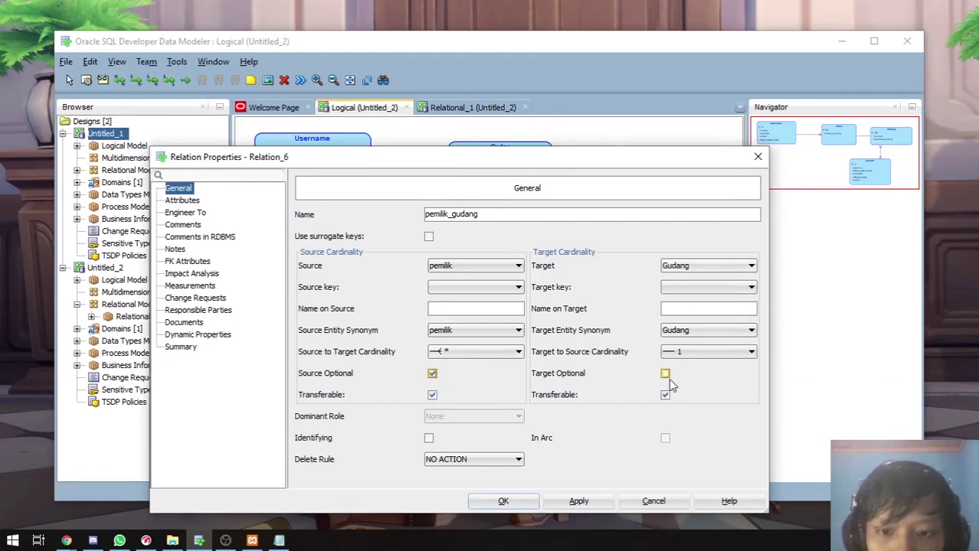
click(505, 501)
drag(599, 298, 666, 291)
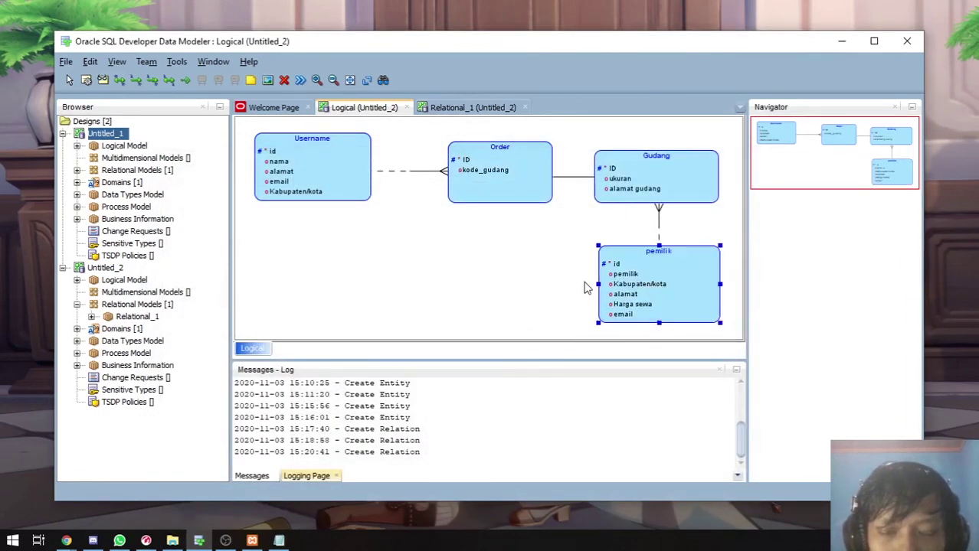
Step: Review the cardinality and optionality settings of the order_gudang and user_order relations, closing their properties without changes
double_click(576, 177)
drag(593, 170, 609, 243)
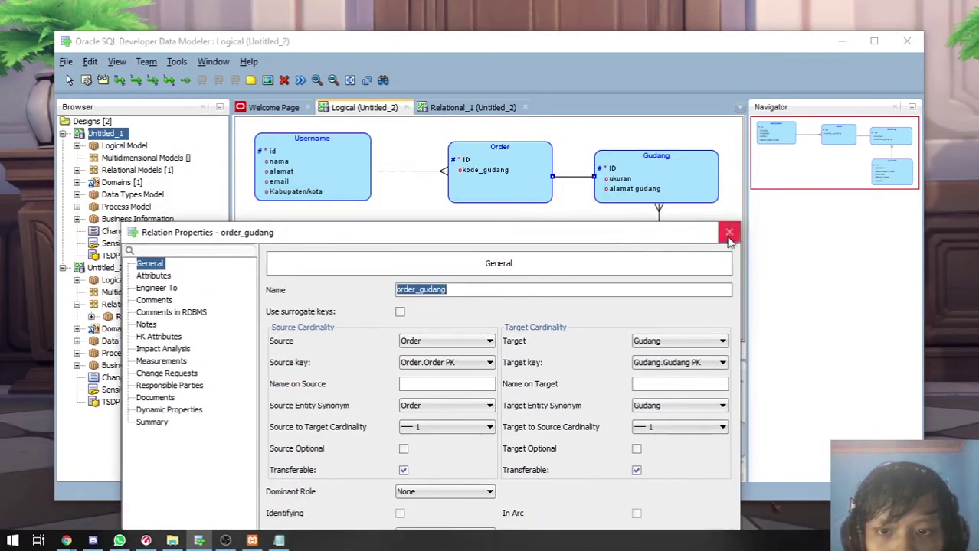
click(729, 233)
double_click(572, 177)
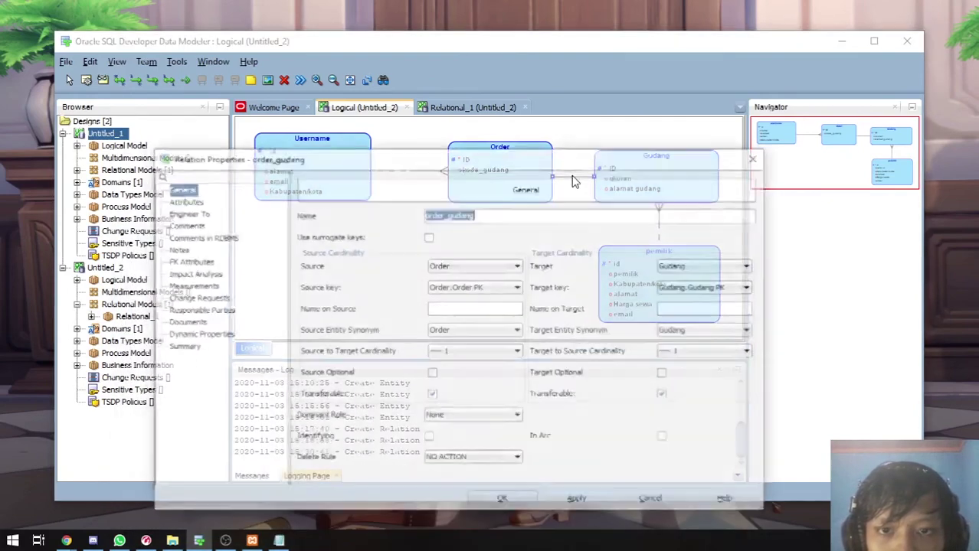
drag(577, 164, 653, 221)
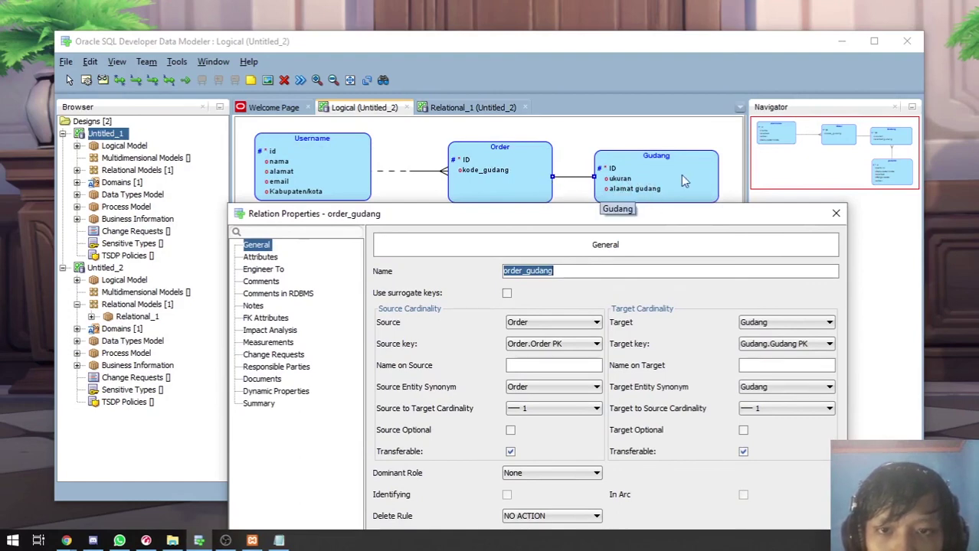
drag(568, 211, 577, 209)
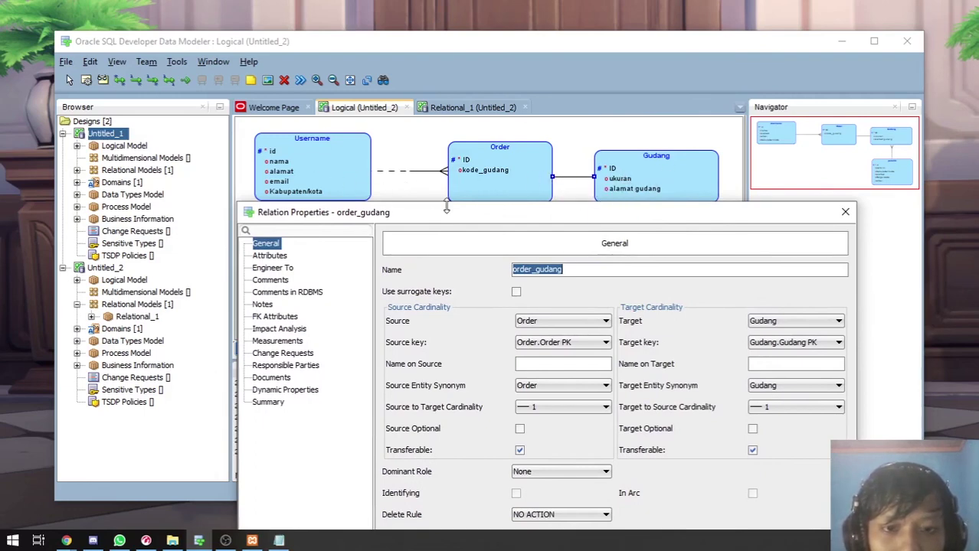
drag(447, 212, 425, 214)
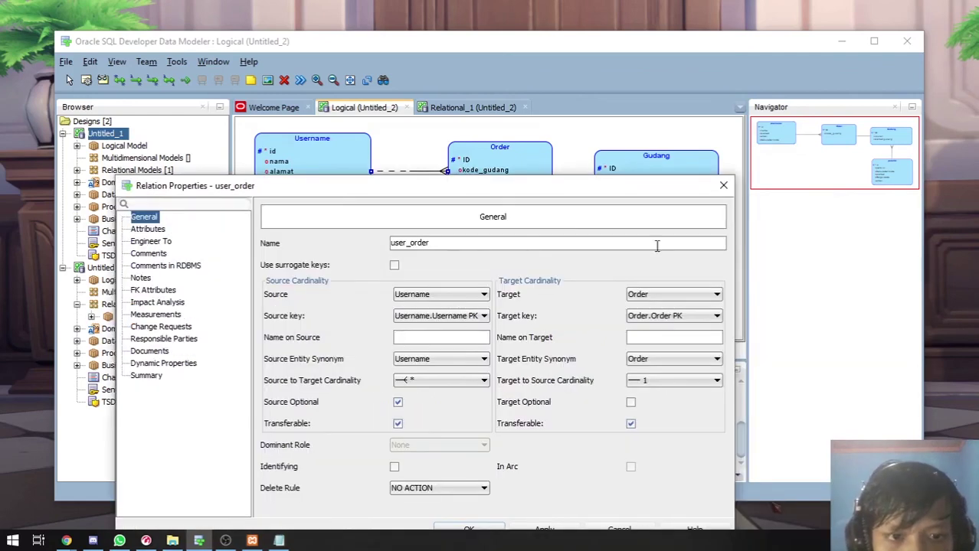
click(723, 186)
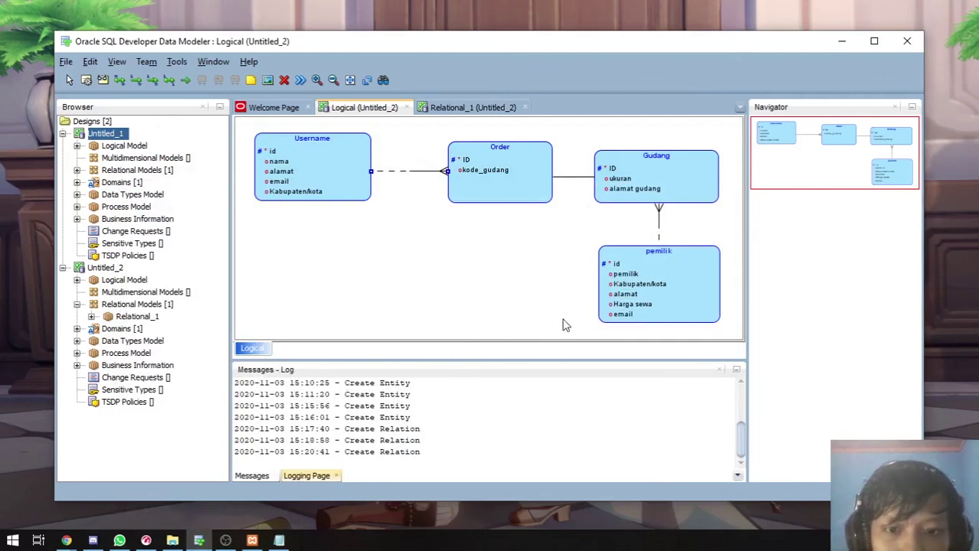
click(227, 542)
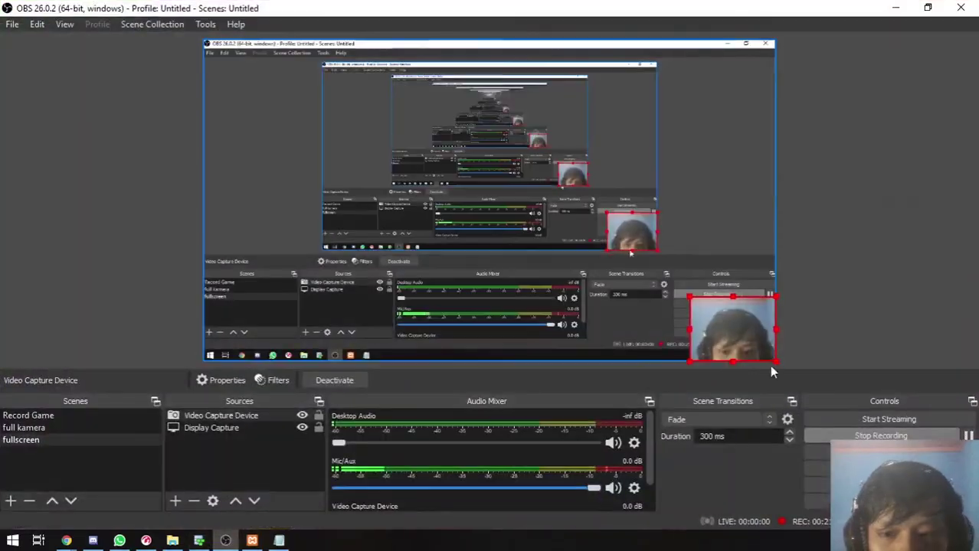